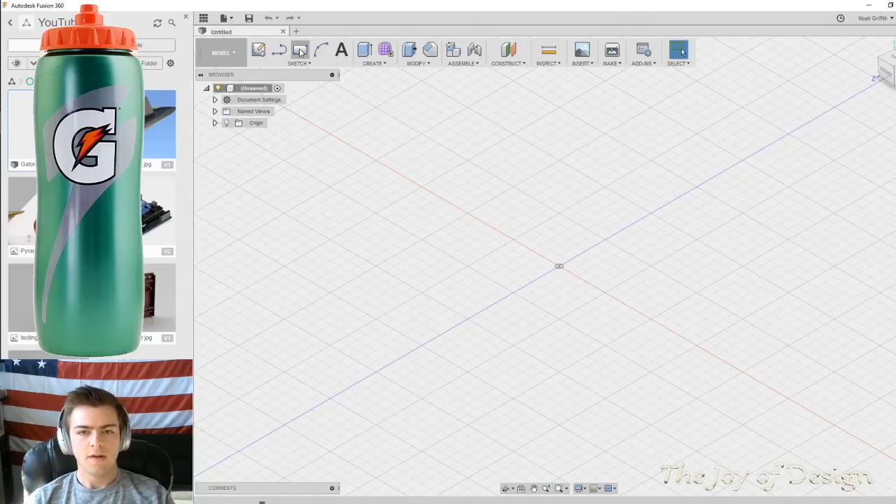
Insert the gatorade image as an attached canvas on the front XY plane
click(588, 64)
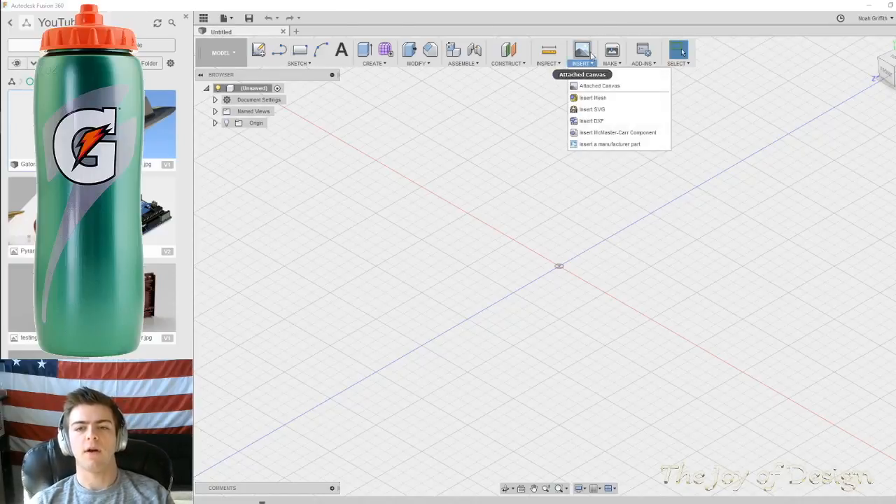
click(594, 85)
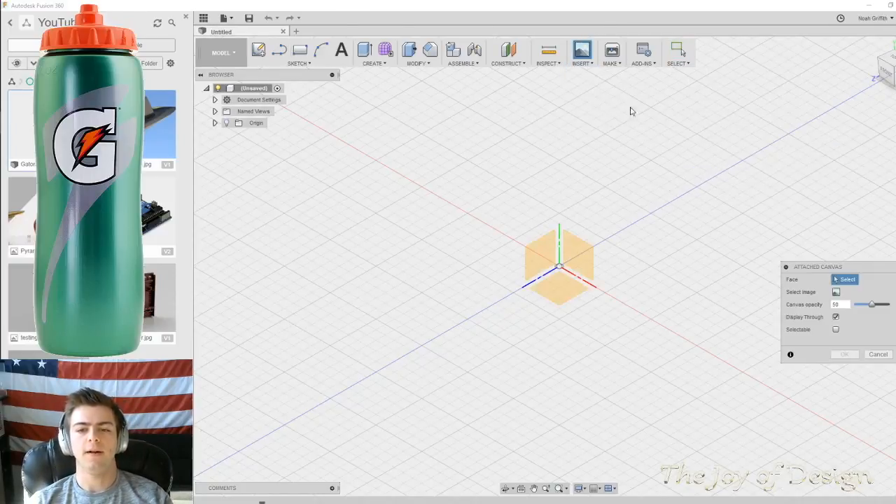
middle_drag(604, 154, 663, 145)
click(568, 268)
middle_drag(652, 229, 620, 224)
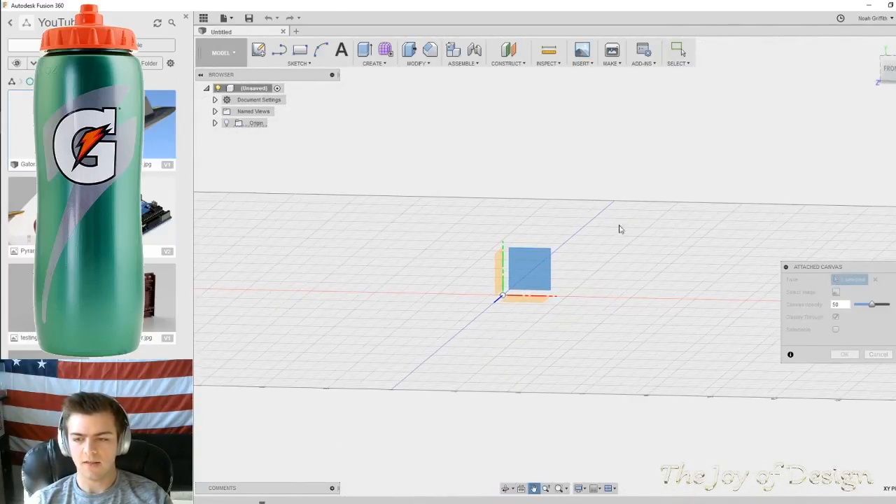
click(836, 293)
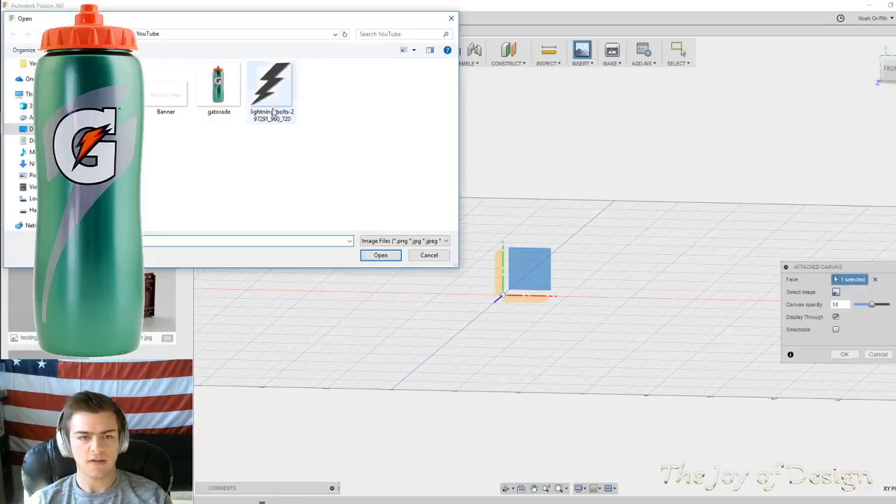
click(382, 256)
Position the canvas at about X -0.237 mm and Y 30.939 mm so the bottle's base centre sits on the origin, and apply it
drag(525, 275, 633, 203)
middle_drag(640, 190, 612, 246)
drag(478, 341, 515, 259)
click(888, 67)
drag(558, 223, 532, 256)
scroll(557, 187, up, 5)
middle_drag(552, 268, 596, 203)
scroll(596, 203, down, 3)
drag(534, 243, 532, 195)
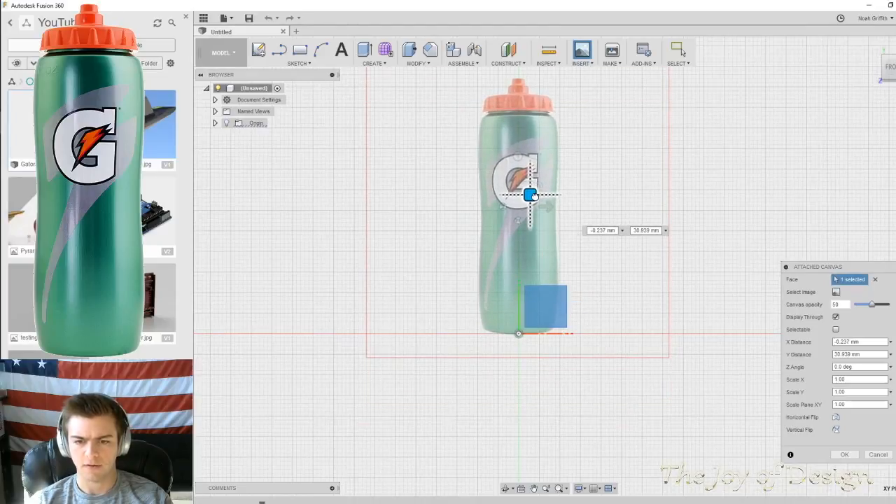
scroll(574, 195, up, 2)
middle_drag(622, 152, 628, 244)
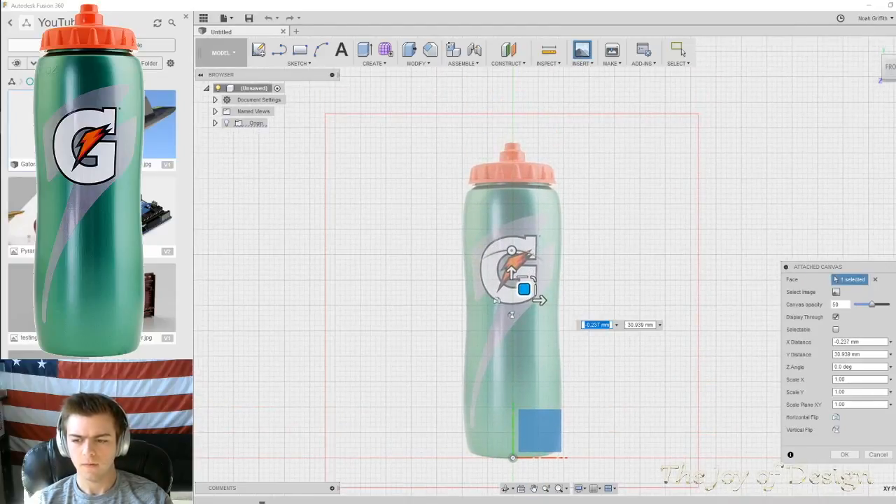
click(843, 455)
Edit the gatorade canvas and lower its opacity to 28
shift+middle_drag(676, 259, 628, 208)
click(215, 134)
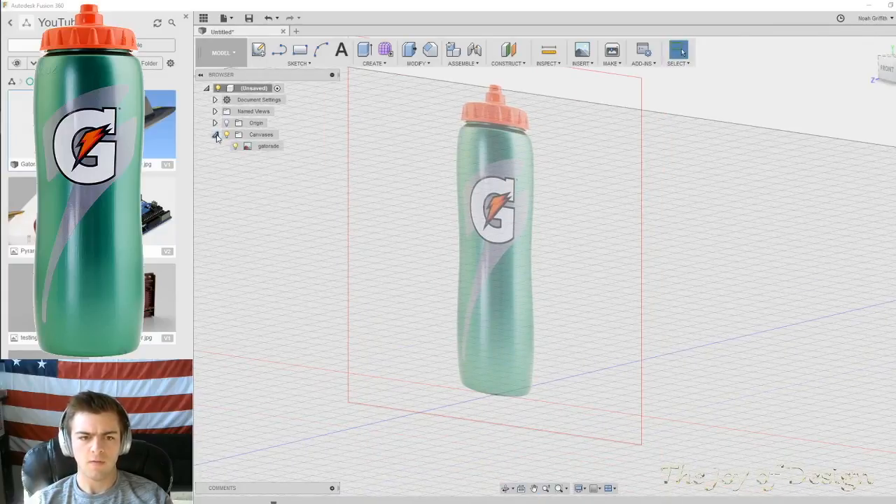
right_click(271, 149)
click(303, 169)
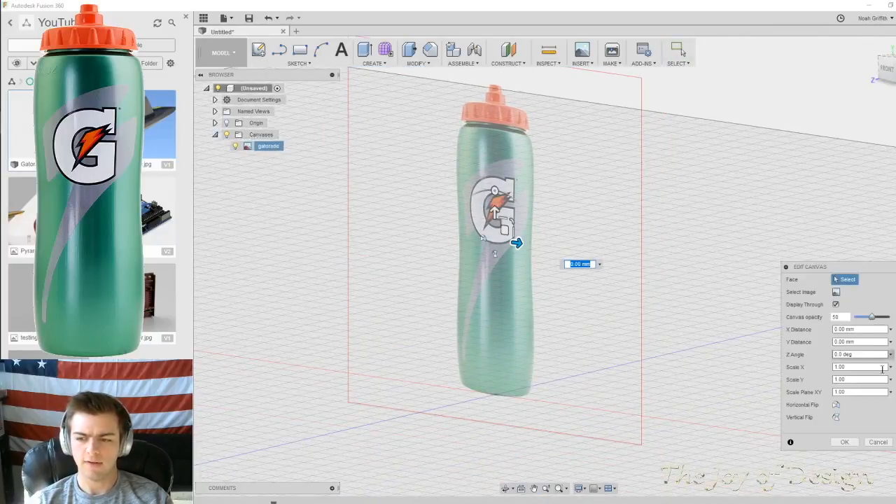
mouse_move(876, 319)
mouse_down()
mouse_move(886, 319)
mouse_move(863, 319)
mouse_up()
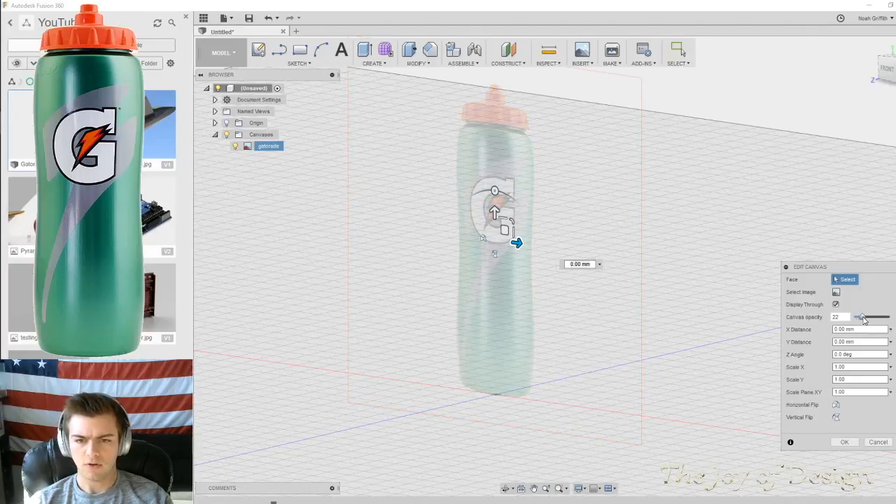
drag(864, 319, 866, 319)
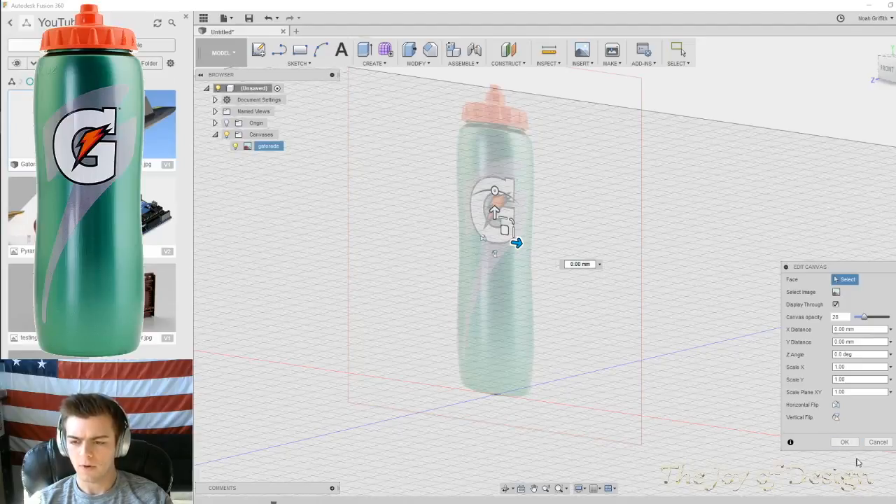
click(845, 442)
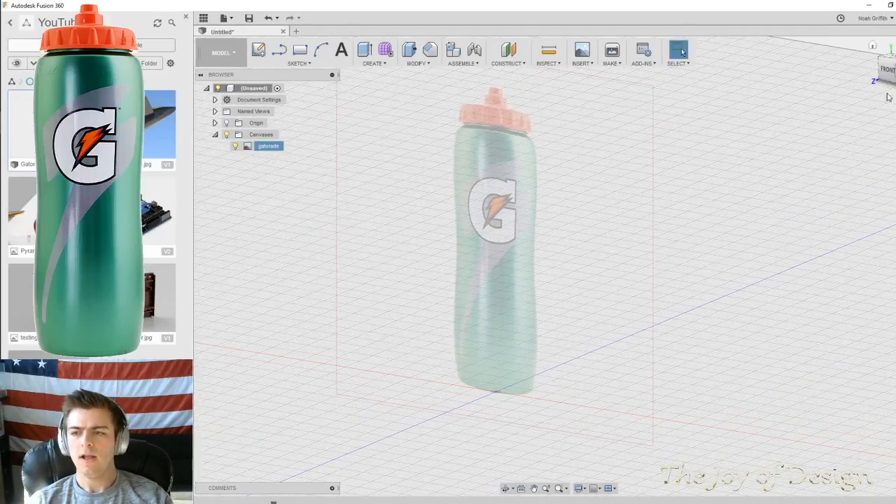
Start a new sketch on the front XY plane, facing the bottle canvas
click(258, 60)
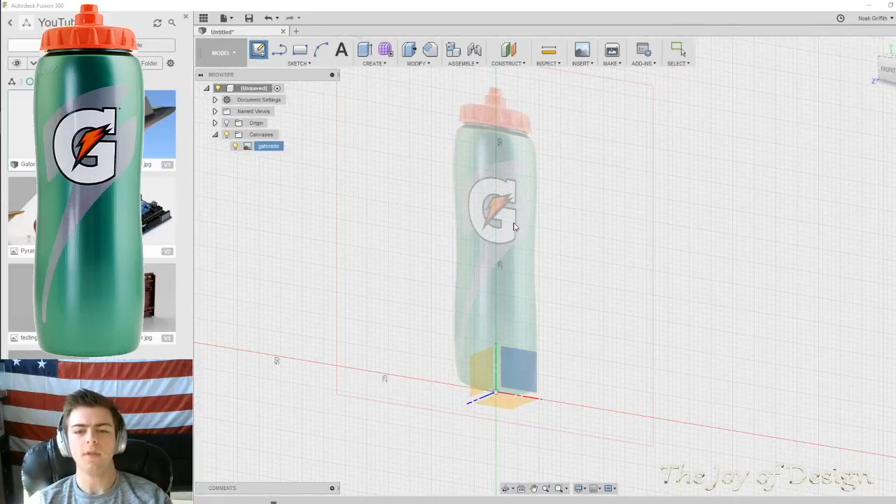
click(527, 376)
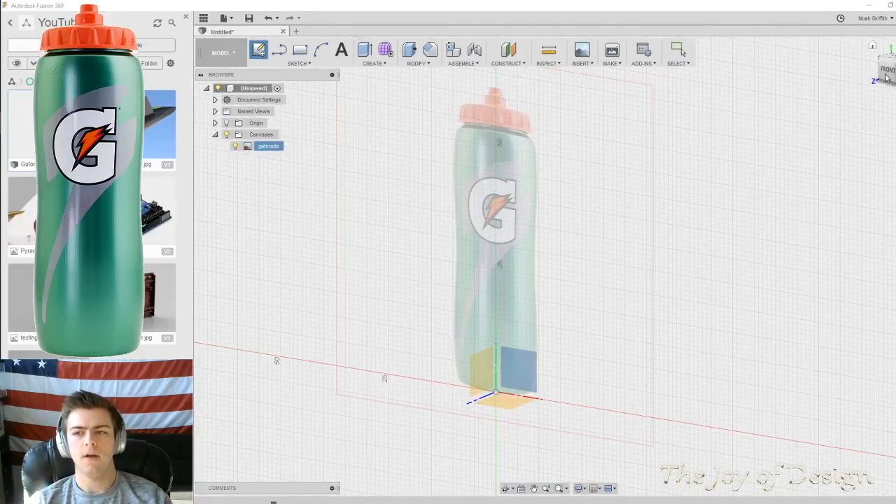
click(887, 70)
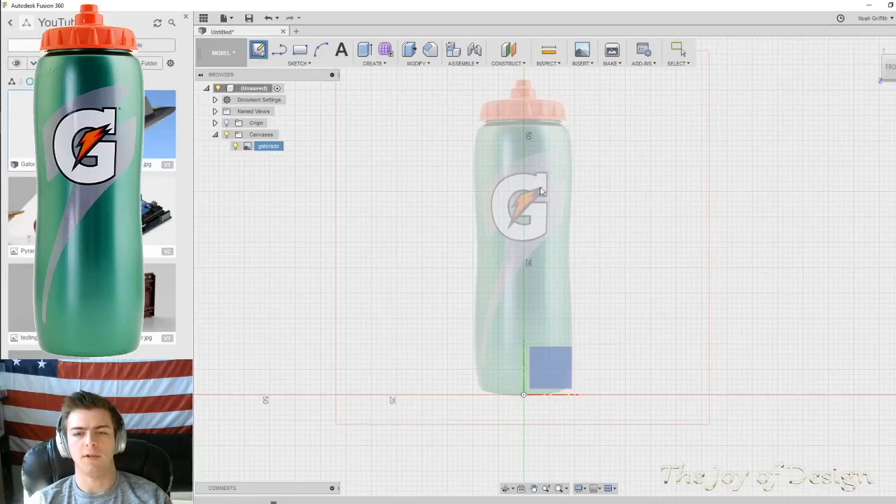
click(545, 383)
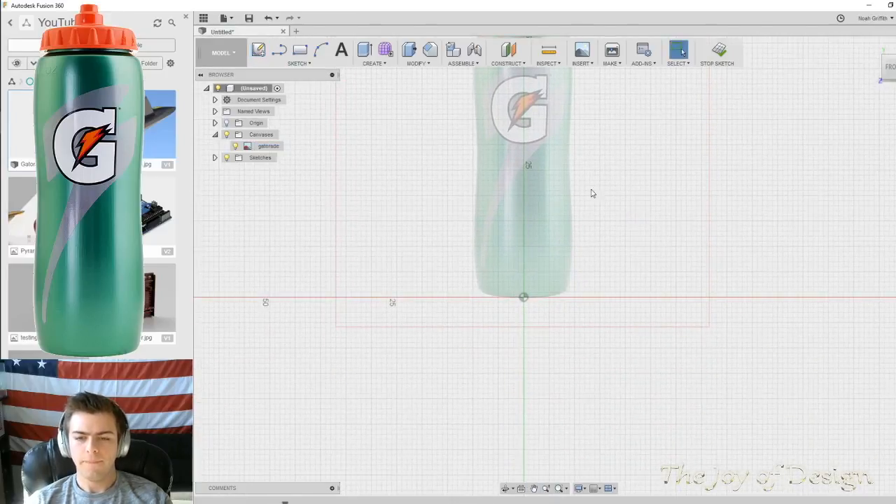
middle_drag(560, 268, 553, 305)
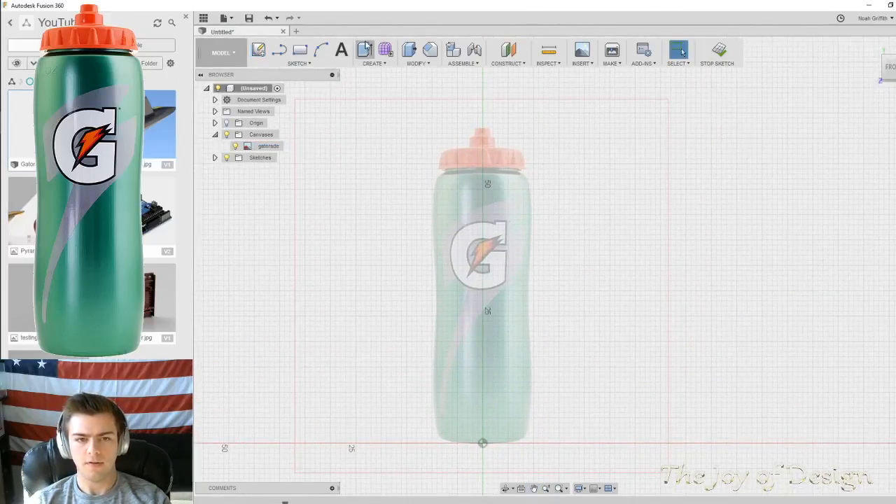
Draw a horizontal line from the origin along the bottle's base to near its right bottom corner
click(303, 67)
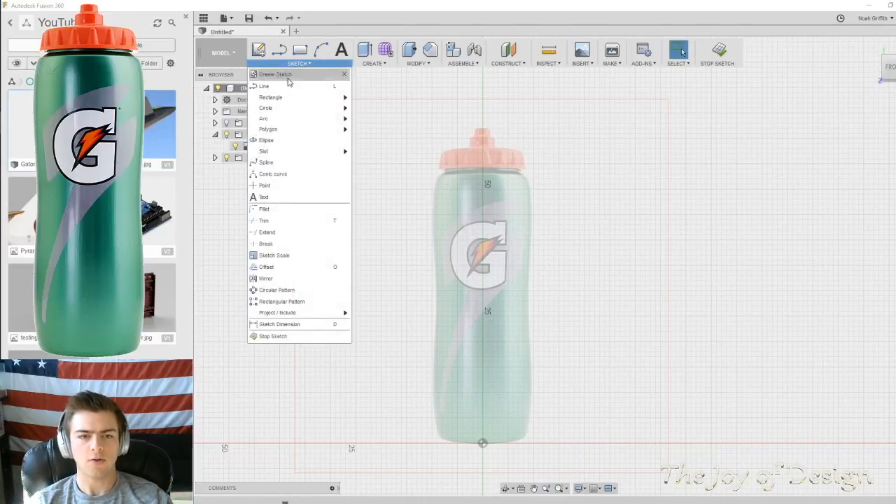
click(292, 74)
scroll(480, 466, up, 3)
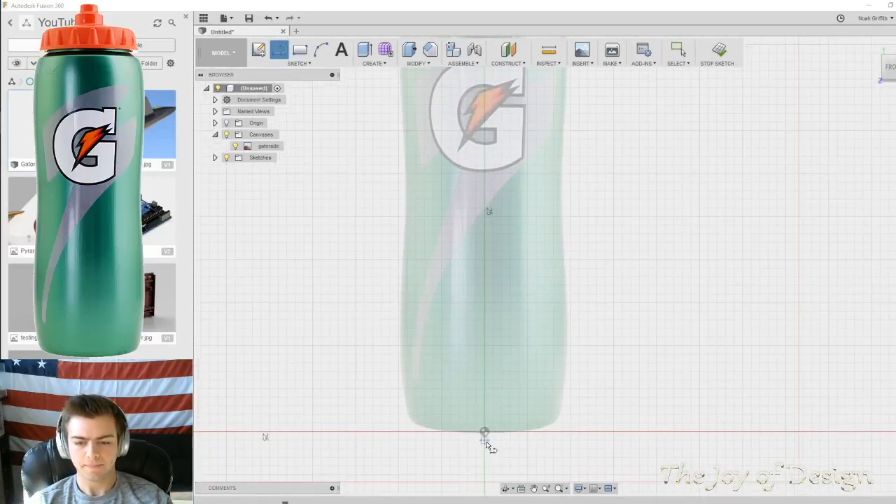
click(486, 431)
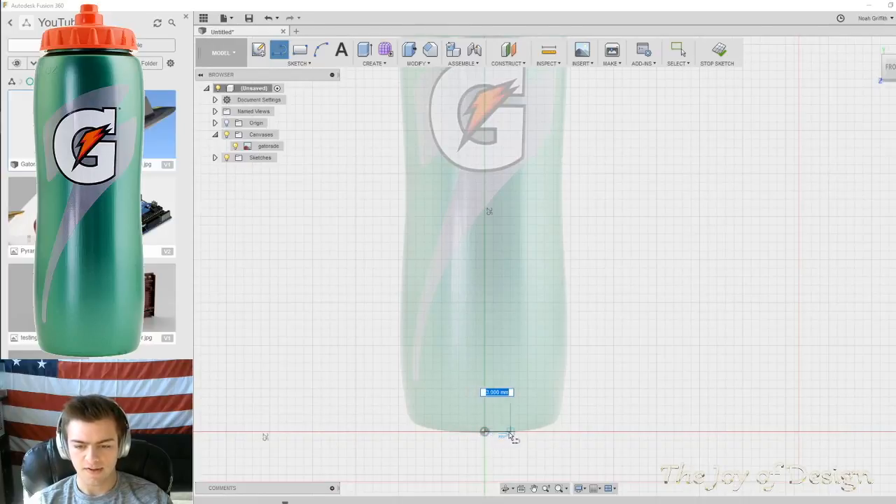
scroll(561, 436, up, 4)
click(553, 430)
scroll(556, 426, down, 5)
scroll(607, 368, down, 2)
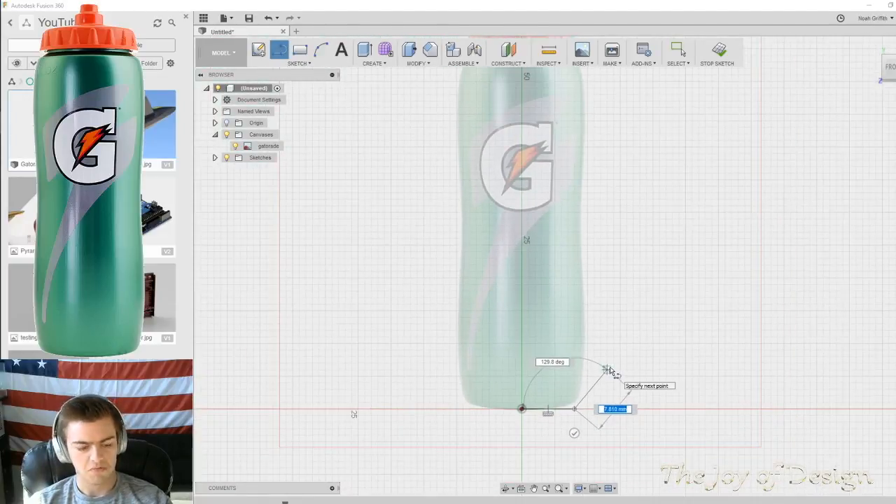
key(Escape)
Trace the bottle's lower right side with a three-point arc from the base line's outer end to just below the waist
middle_drag(627, 299, 602, 340)
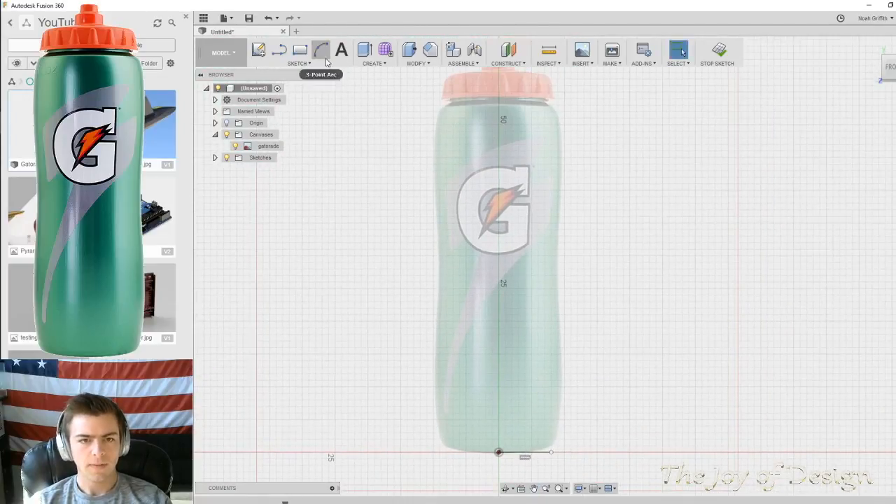
click(326, 65)
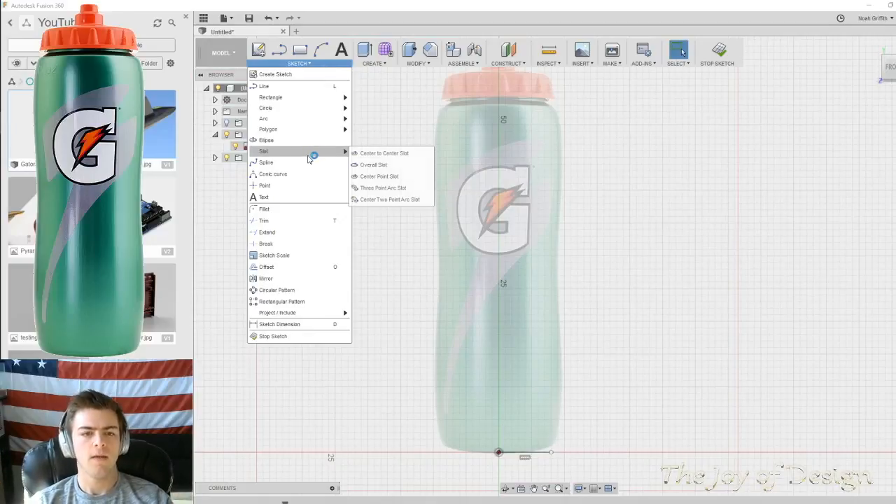
mouse_move(310, 118)
click(364, 132)
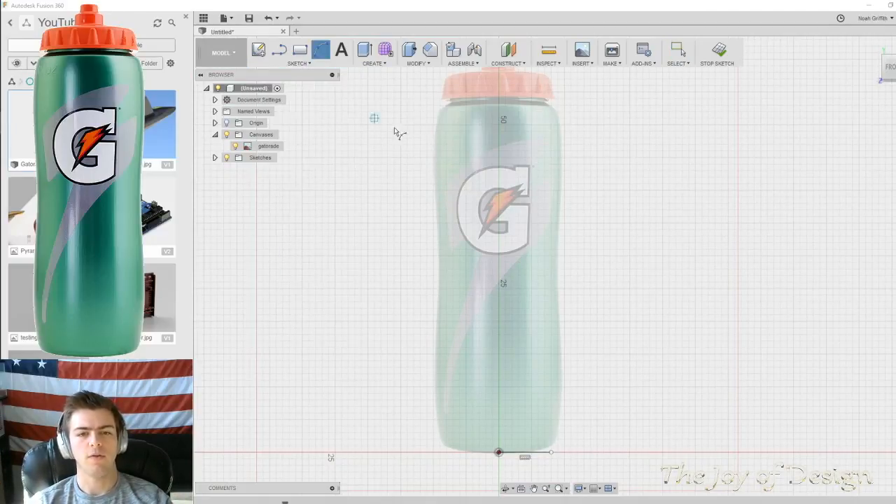
click(551, 453)
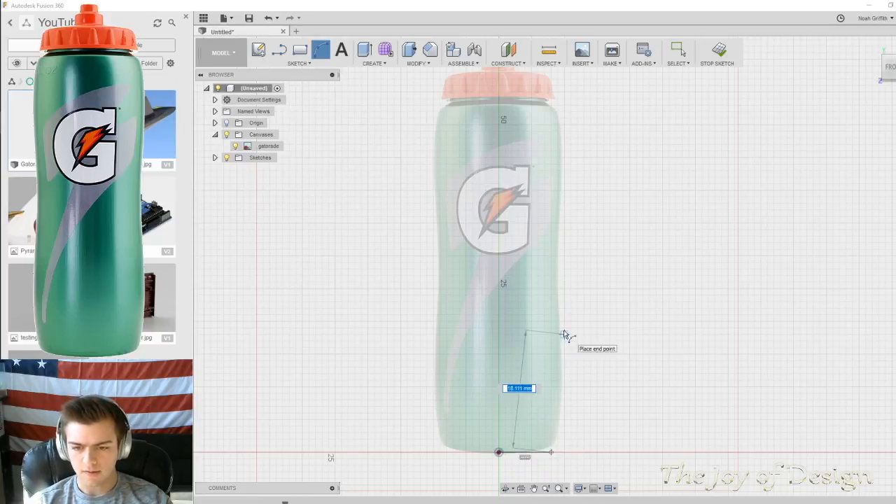
scroll(566, 335, up, 4)
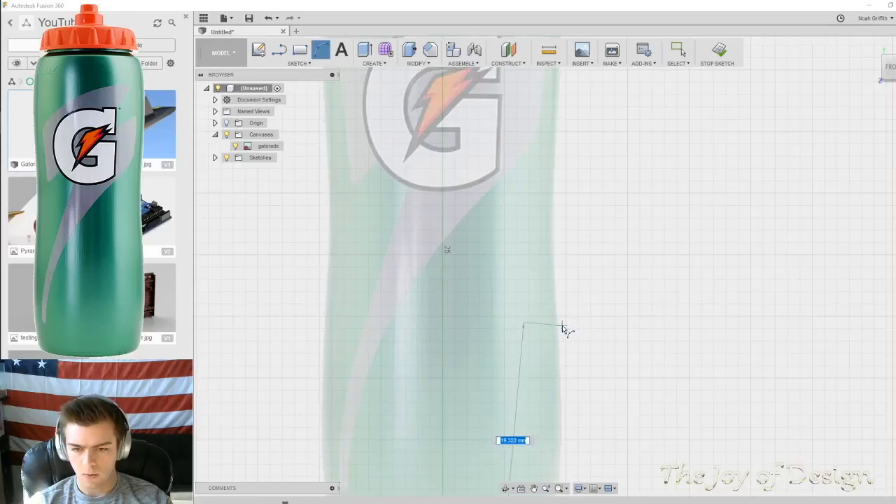
key(Escape)
click(558, 327)
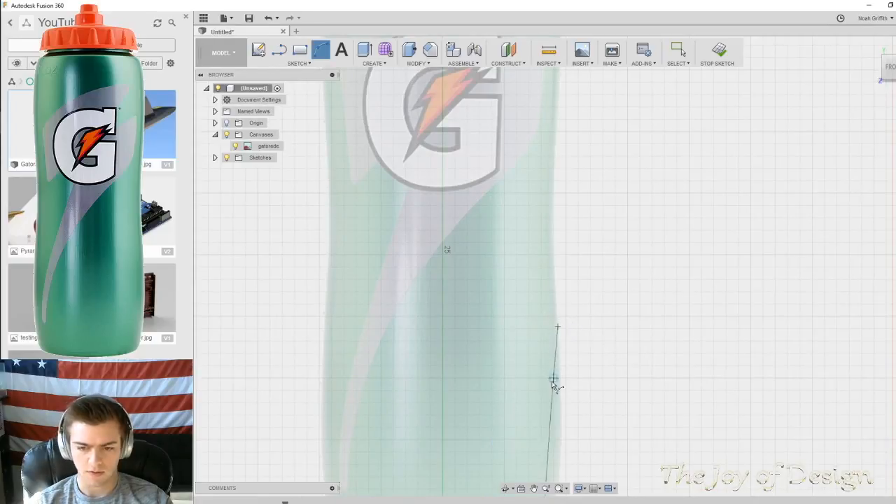
scroll(582, 398, down, 1)
mouse_move(582, 399)
middle_down()
mouse_move(578, 274)
mouse_move(645, 238)
middle_up()
scroll(578, 281, up, 1)
scroll(579, 283, up, 2)
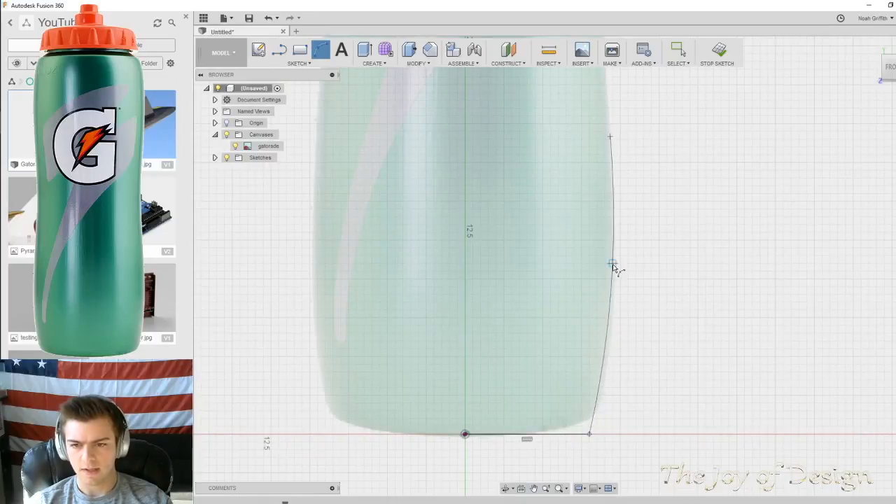
scroll(613, 272, up, 2)
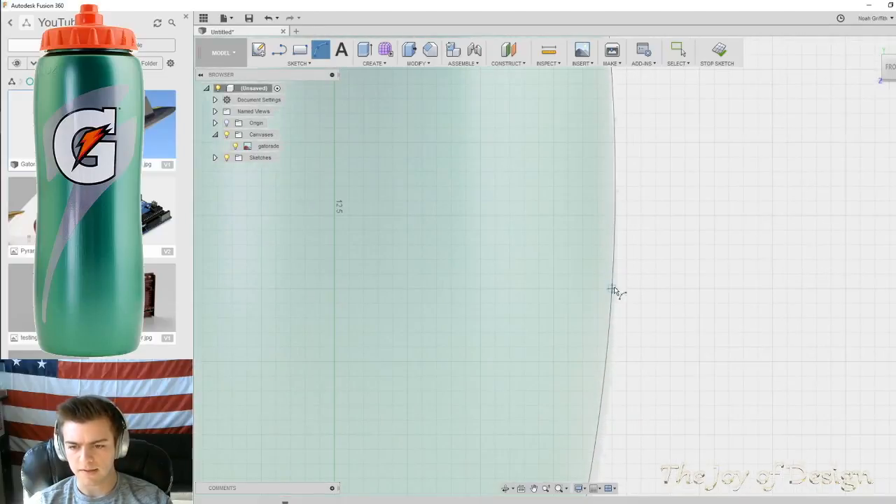
scroll(614, 292, down, 2)
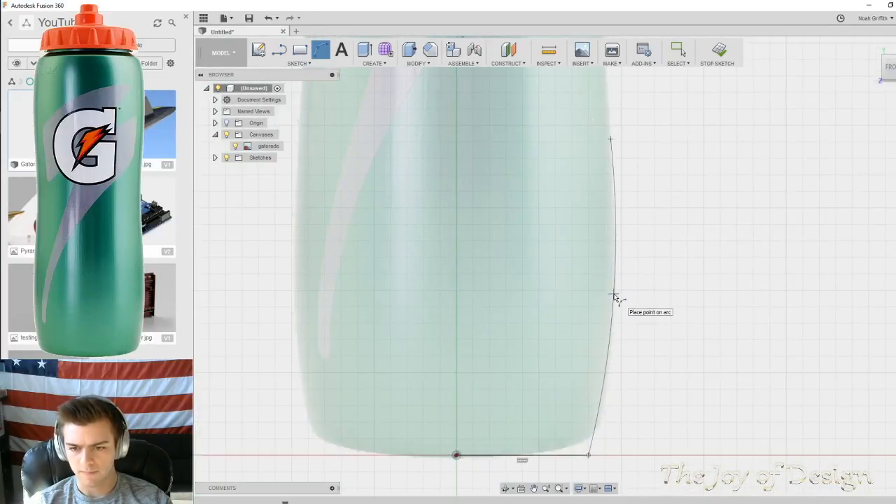
Trace the bottle's narrowed right waist with a three-point arc from the lower arc's top end to beside the lower part of the G logo
middle_drag(688, 207, 628, 374)
middle_drag(620, 280, 610, 411)
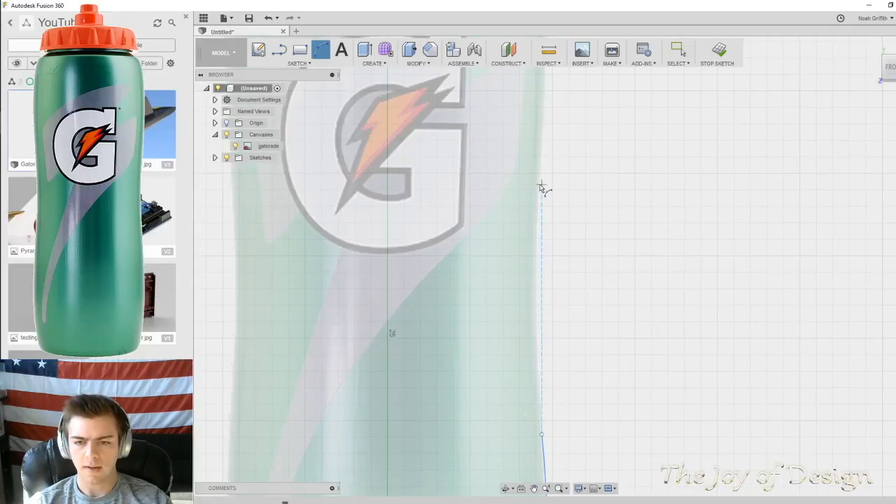
scroll(538, 189, up, 4)
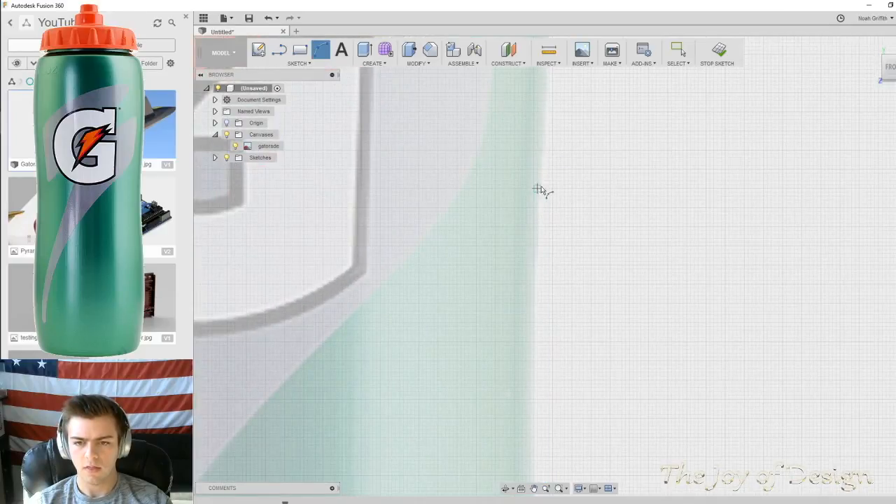
click(538, 189)
scroll(551, 217, up, 1)
scroll(552, 246, down, 6)
middle_drag(549, 318, 520, 221)
click(514, 277)
click(528, 273)
scroll(500, 300, up, 6)
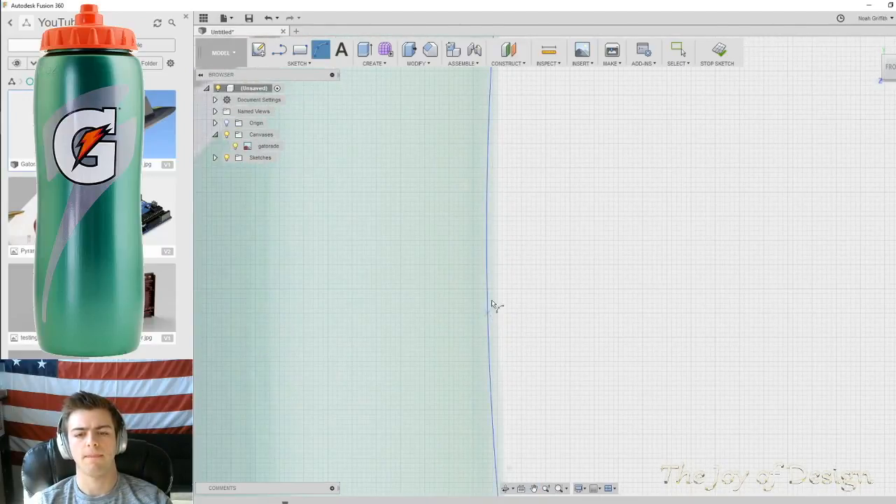
Trace the bottle's upper right side with a three-point arc from the waist arc's top end to just below the shoulder
scroll(560, 260, down, 8)
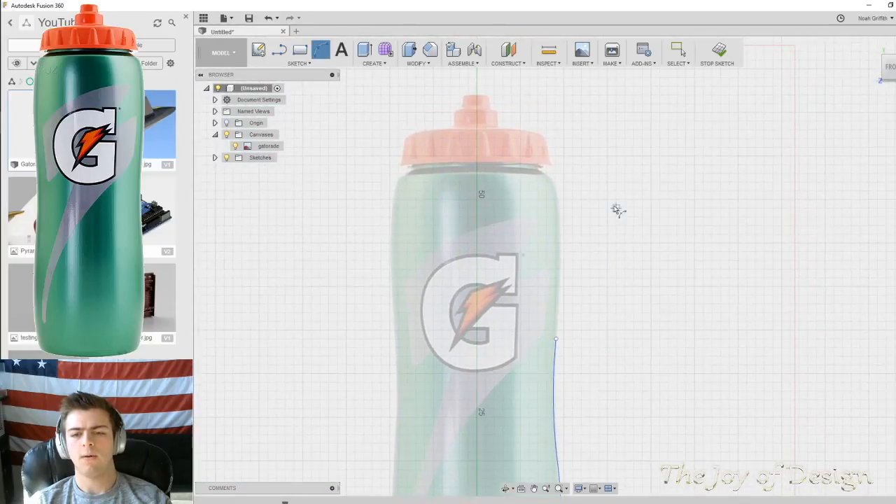
middle_drag(614, 207, 604, 231)
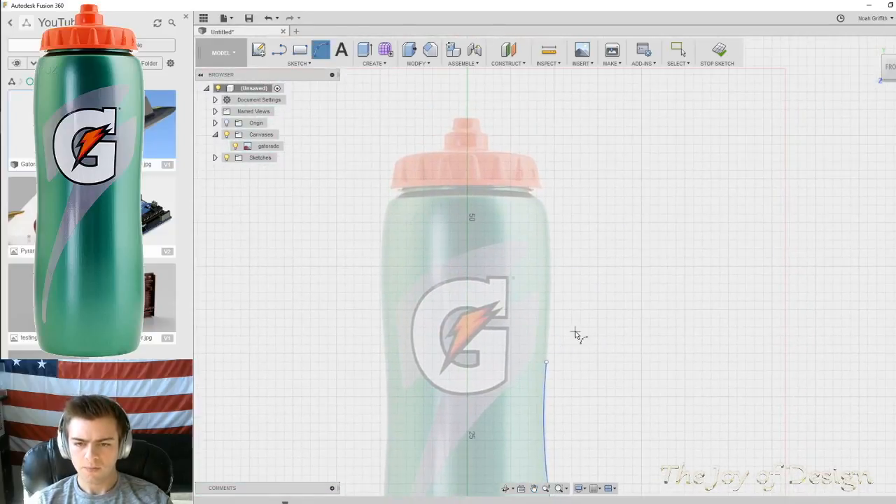
click(546, 362)
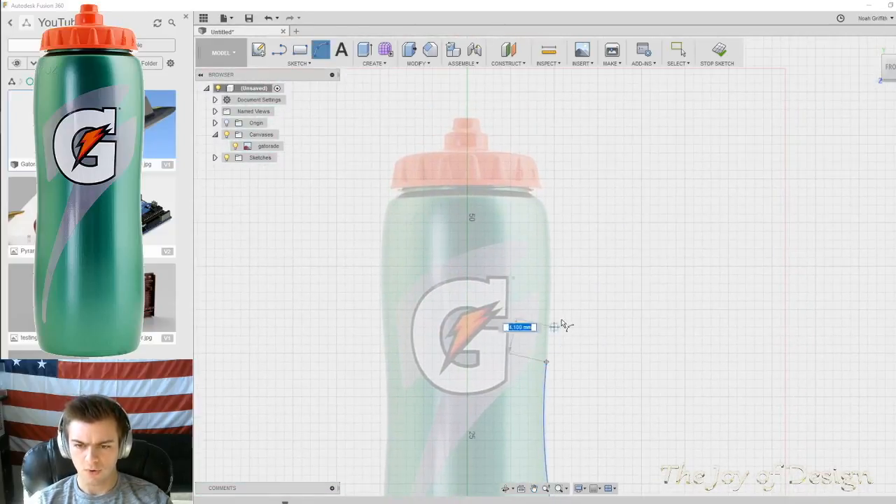
click(551, 237)
scroll(560, 301, up, 4)
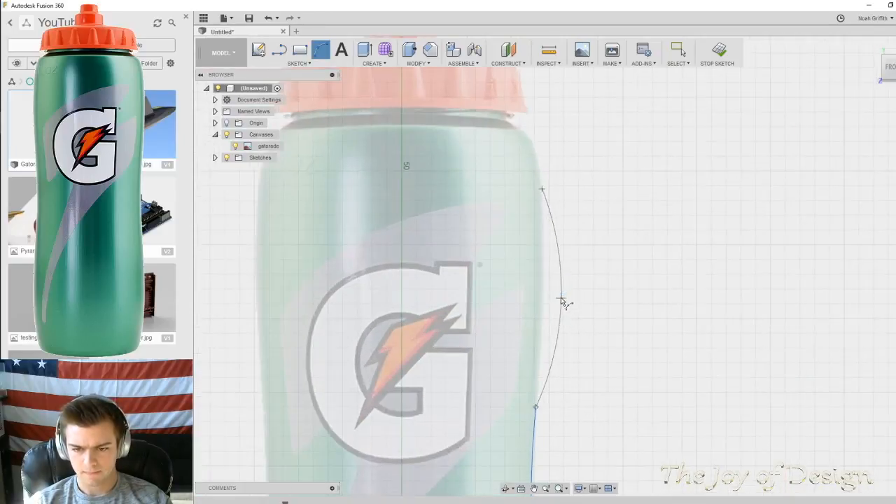
click(531, 314)
middle_drag(558, 143, 588, 326)
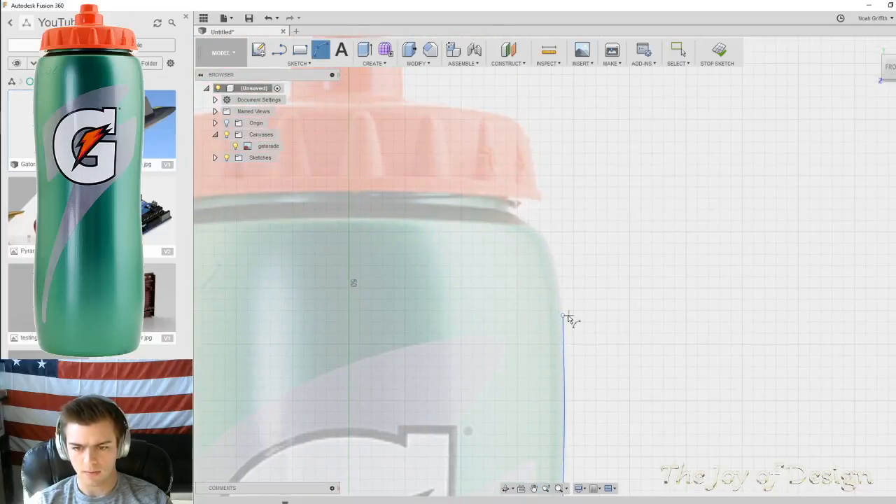
click(563, 315)
click(552, 259)
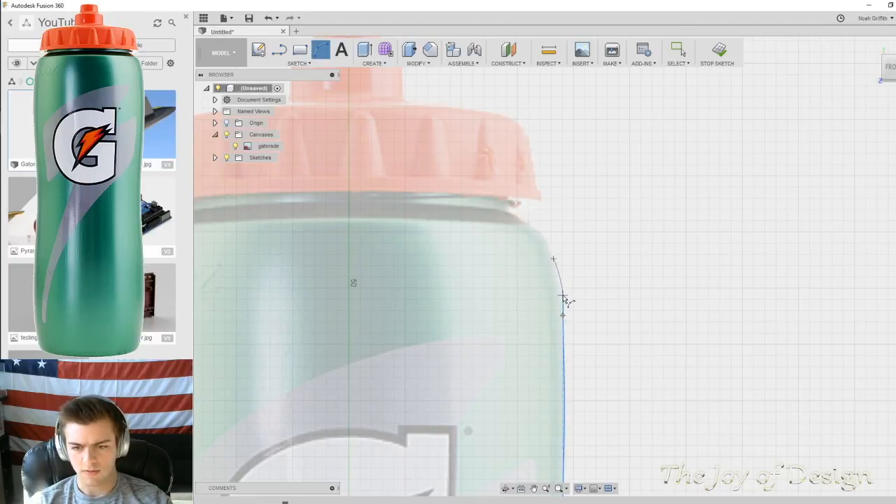
key(Escape)
click(321, 50)
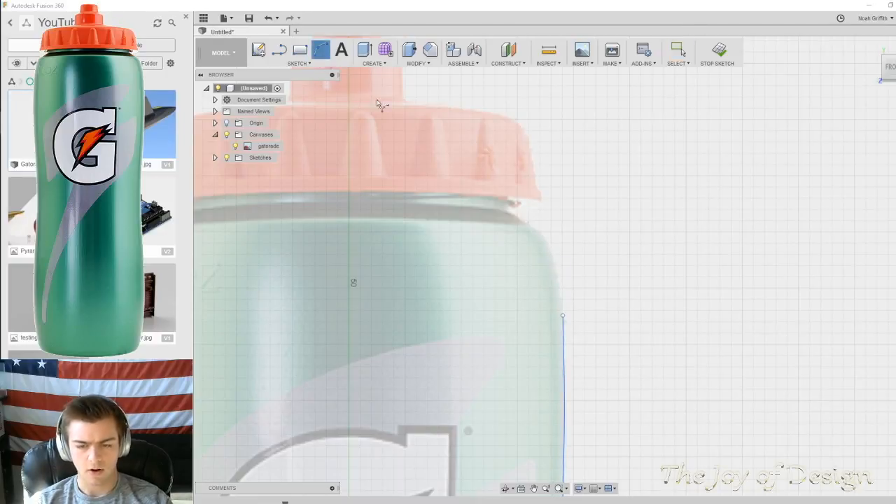
click(563, 316)
key(Escape)
Trace the start of the right shoulder curve with a short three-point arc from the upper side arc's top end
click(321, 50)
click(564, 316)
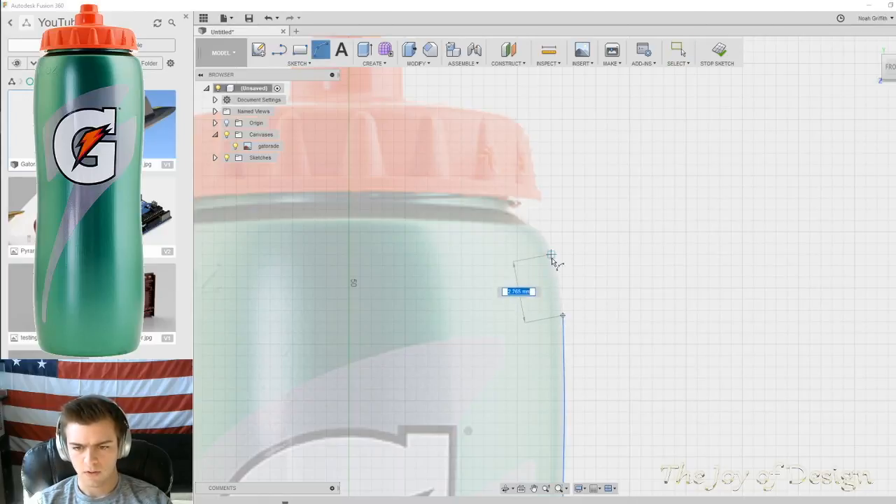
key(Escape)
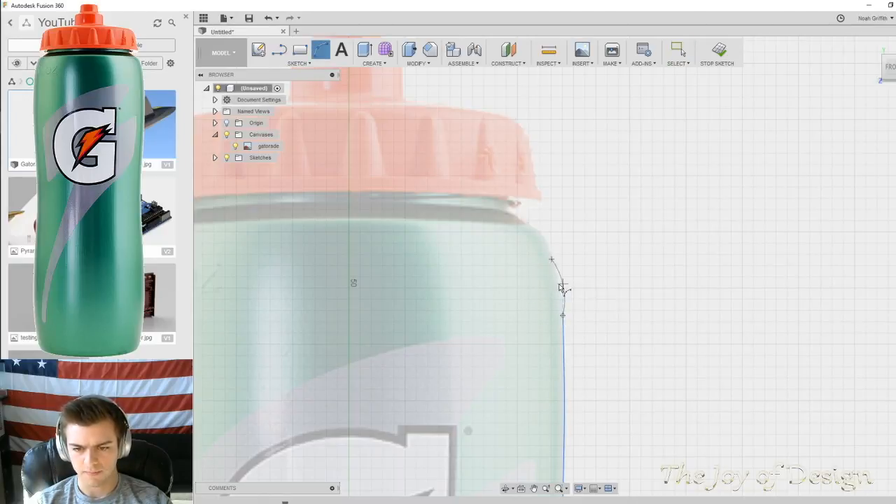
scroll(559, 287, up, 2)
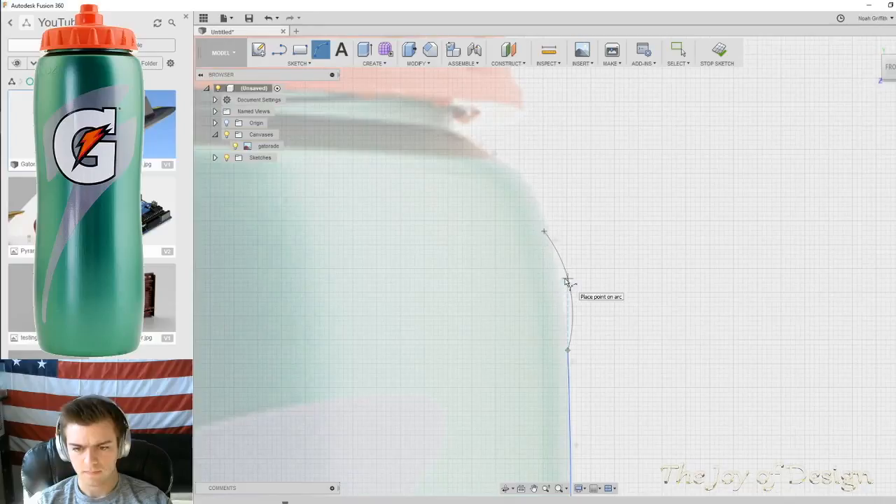
scroll(564, 274, up, 1)
click(557, 273)
Try to trace the rest of the right shoulder with a three-point arc from the short arc's end to the neck under the cap
middle_drag(559, 188, 584, 299)
click(573, 338)
click(543, 362)
click(448, 205)
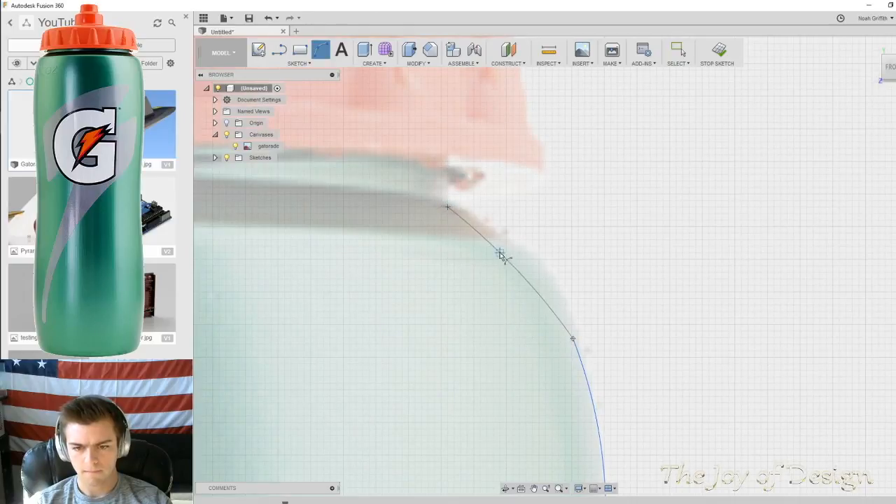
click(530, 256)
scroll(643, 287, down, 2)
scroll(709, 315, down, 3)
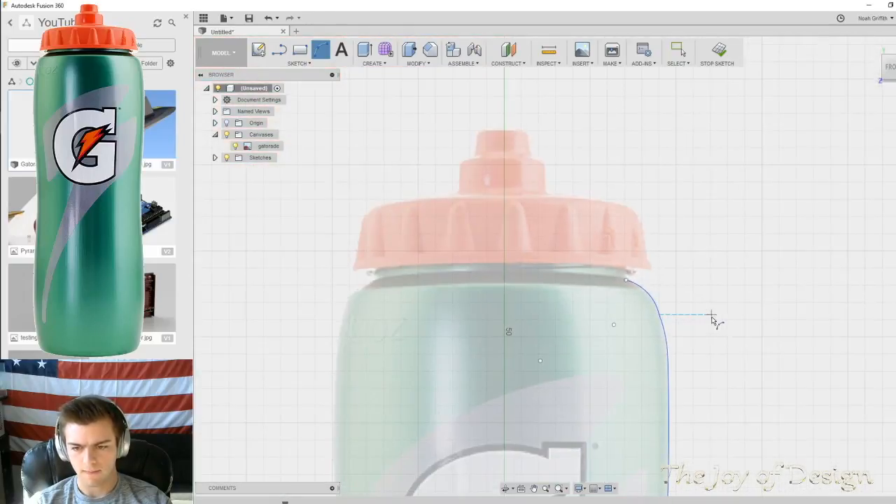
Inspect the joint between the two right shoulder arcs and undo the last arc
scroll(680, 310, up, 5)
middle_drag(528, 321, 532, 310)
scroll(529, 321, up, 5)
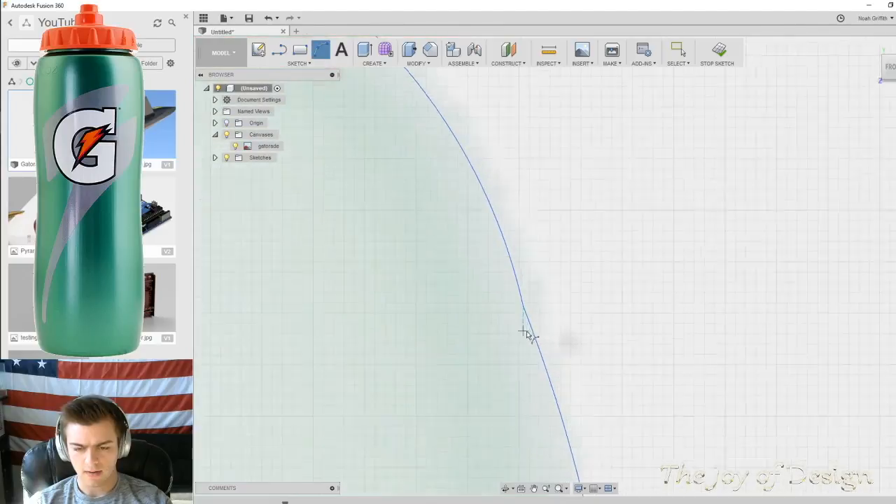
scroll(591, 294, down, 4)
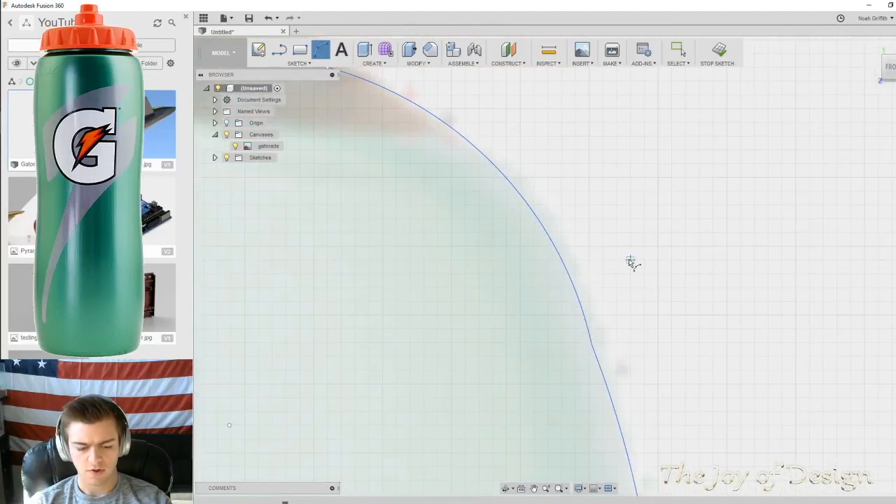
key(Escape)
scroll(738, 333, down, 4)
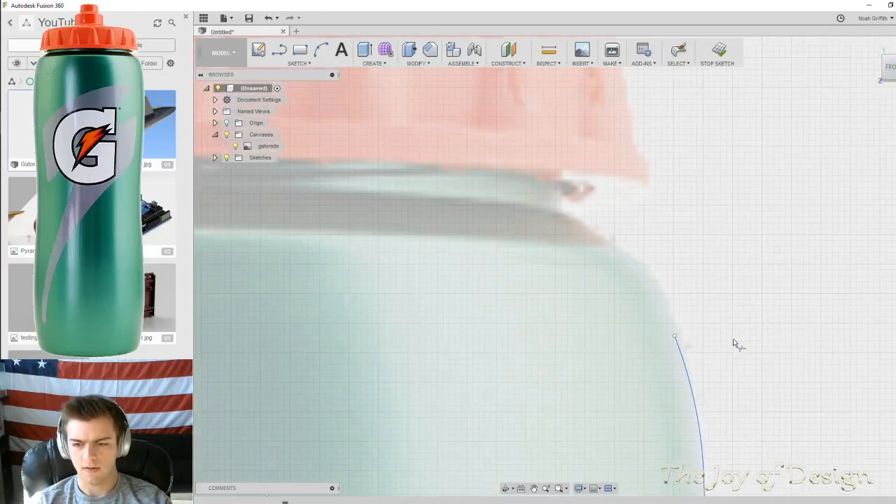
Trace the upper right shoulder with a three-point arc ending at the outer edge of the dark band below the cap
click(322, 49)
click(674, 337)
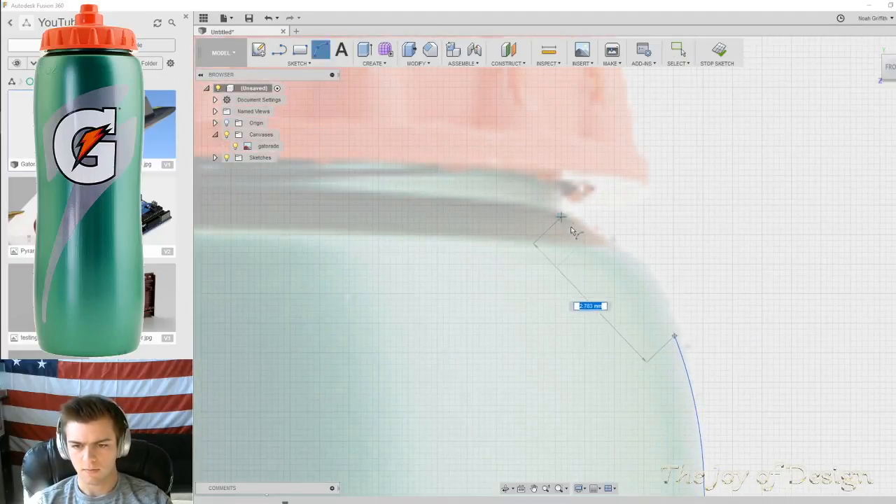
click(607, 250)
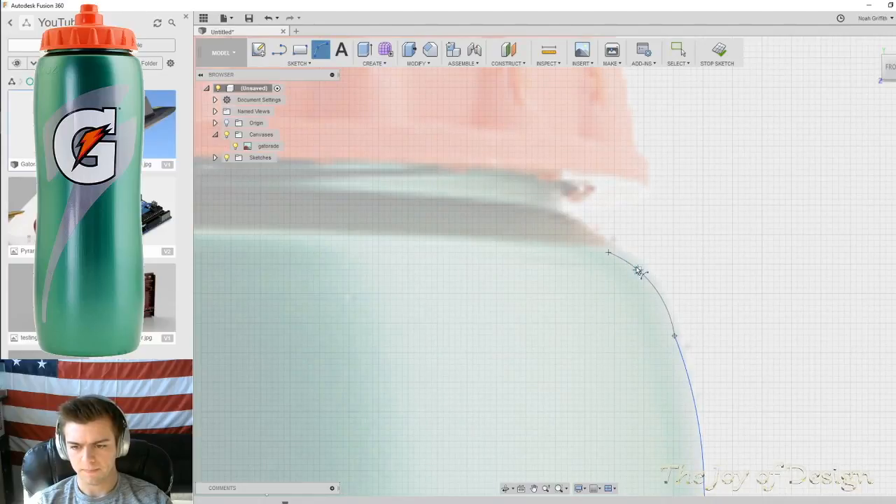
click(637, 271)
Draw a short slanted line from the shoulder arc's end to the neck and a vertical line from there up into the cap
middle_drag(828, 287, 726, 220)
scroll(726, 221, down, 3)
scroll(749, 203, down, 3)
scroll(693, 236, up, 5)
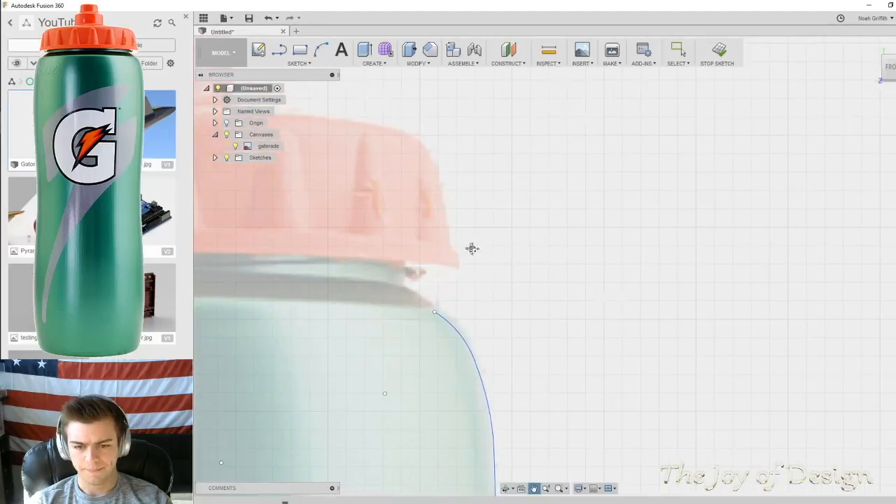
scroll(644, 352, up, 3)
key(l)
click(606, 430)
click(574, 401)
scroll(571, 316, down, 3)
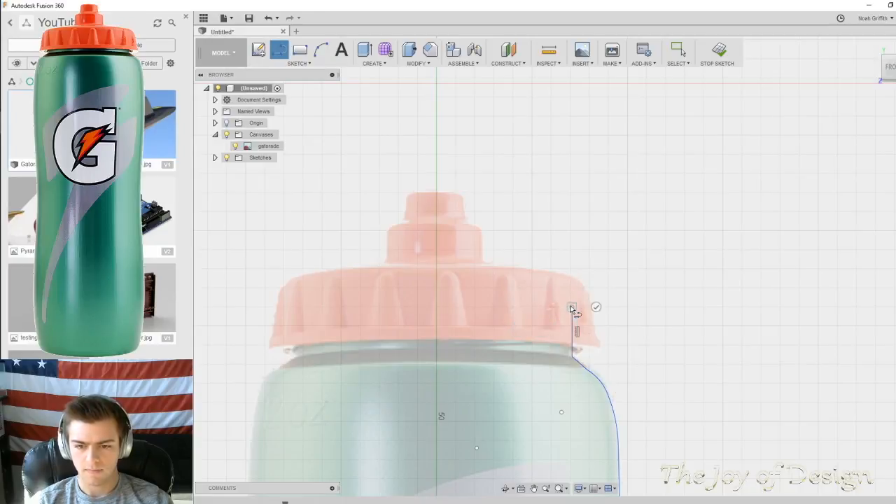
Close the half profile with a horizontal line about 7.1 mm long to the vertical axis and a vertical line down to the origin
scroll(412, 238, down, 5)
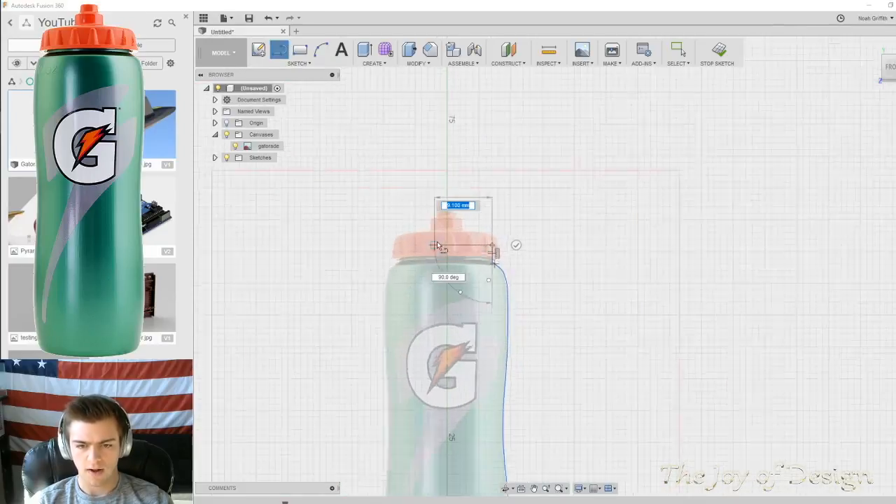
scroll(439, 245, up, 5)
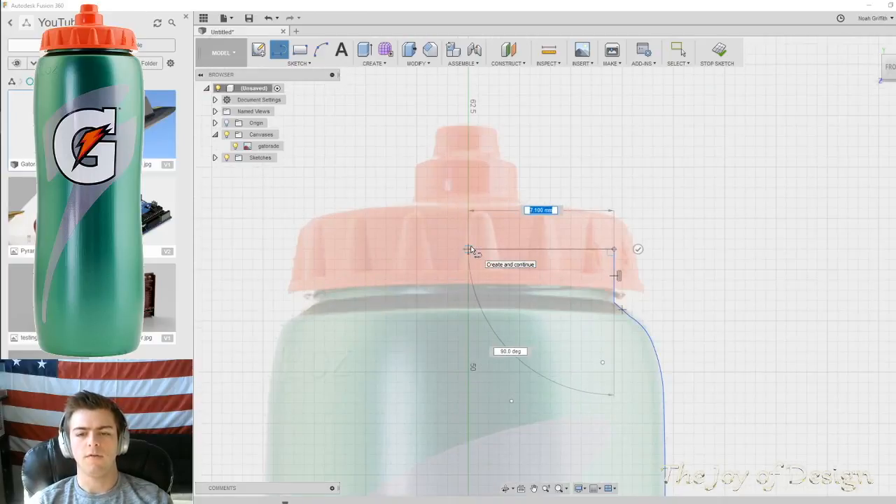
scroll(486, 270, down, 5)
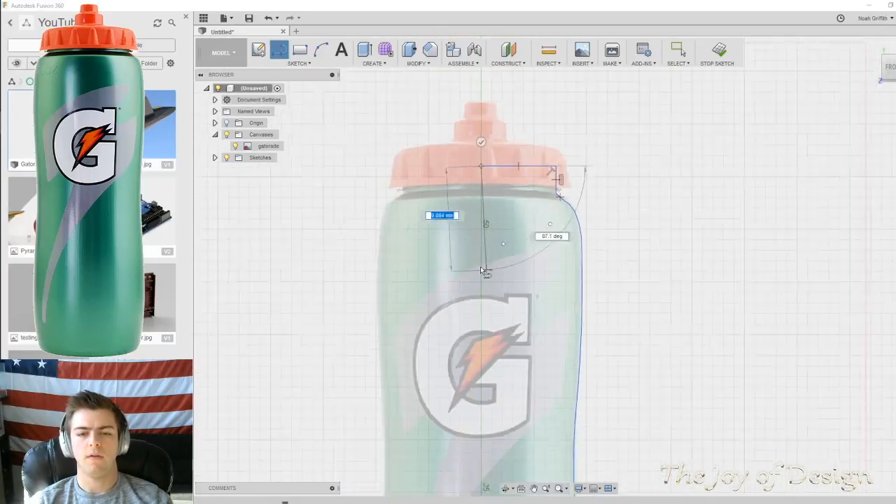
middle_drag(478, 326, 462, 193)
click(466, 376)
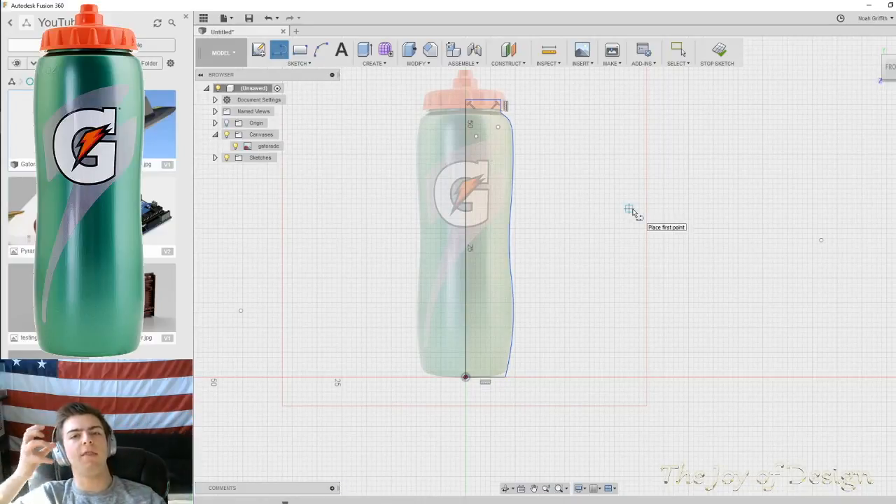
Finish the bottle's half-profile sketch
mouse_move(496, 198)
shift+middle_down()
mouse_move(508, 204)
mouse_move(500, 189)
mouse_move(532, 174)
mouse_move(497, 193)
mouse_move(476, 188)
mouse_move(522, 189)
shift+middle_up()
key(l)
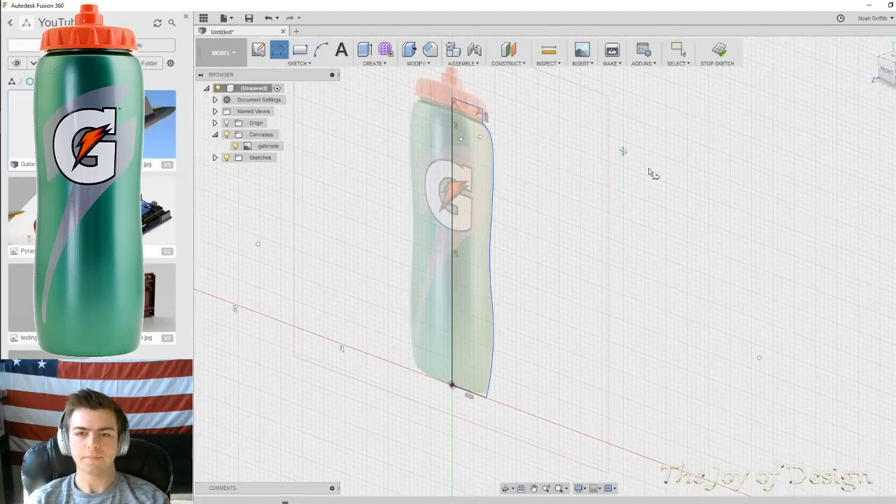
click(715, 55)
shift+middle_drag(548, 167, 570, 149)
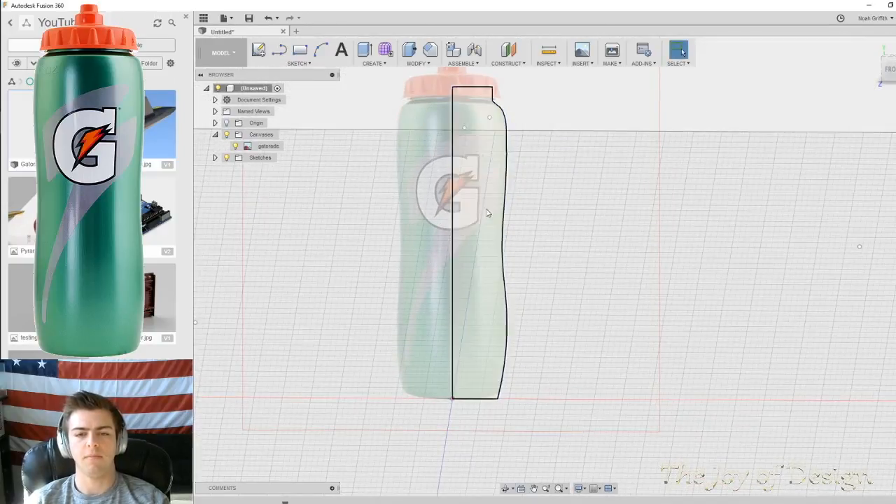
shift+middle_drag(674, 174, 665, 172)
key(Escape)
Revolve the half profile 360 degrees about its vertical center line as a new component
click(375, 63)
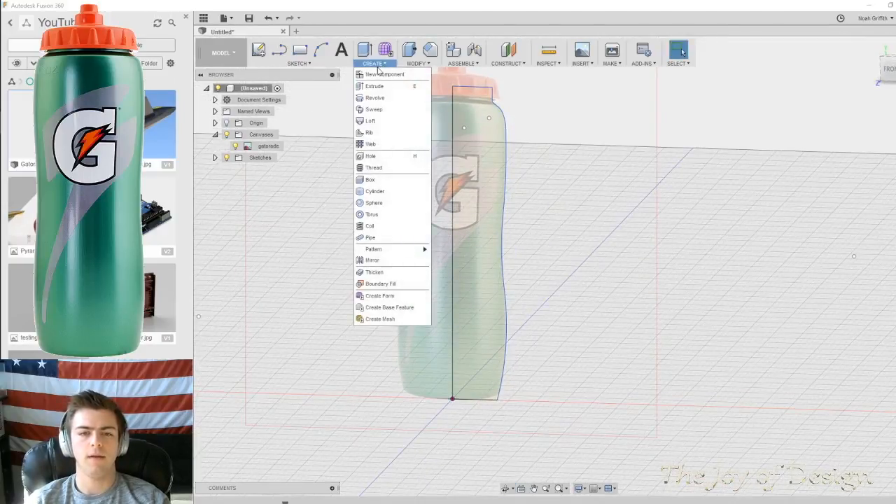
click(385, 98)
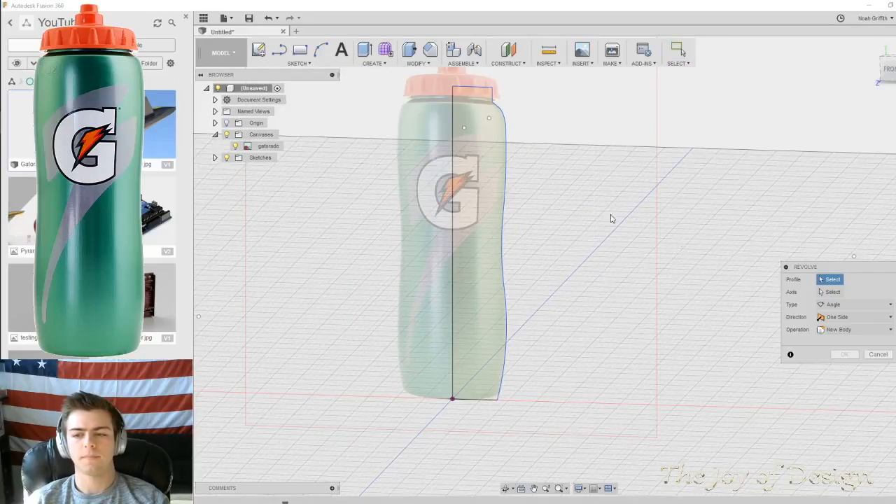
click(490, 187)
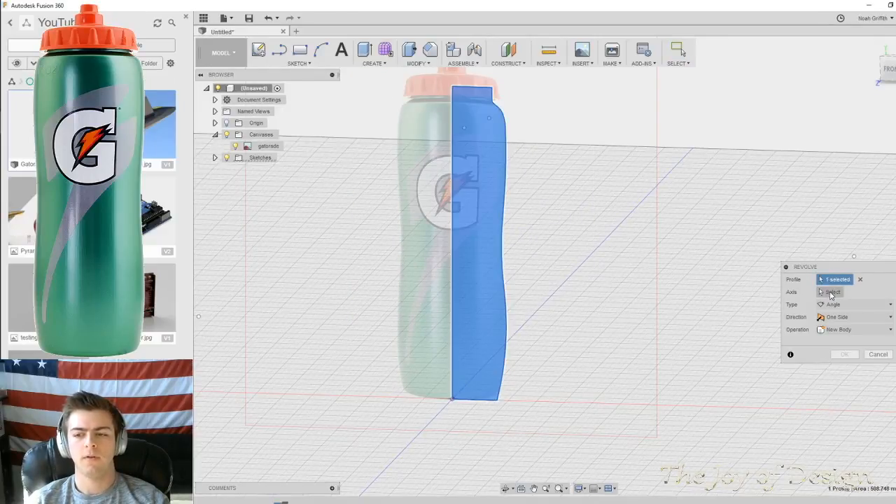
click(831, 293)
click(452, 145)
mouse_move(638, 146)
shift+middle_down()
mouse_move(504, 132)
mouse_move(520, 151)
mouse_move(564, 156)
mouse_move(639, 134)
mouse_move(642, 154)
shift+middle_up()
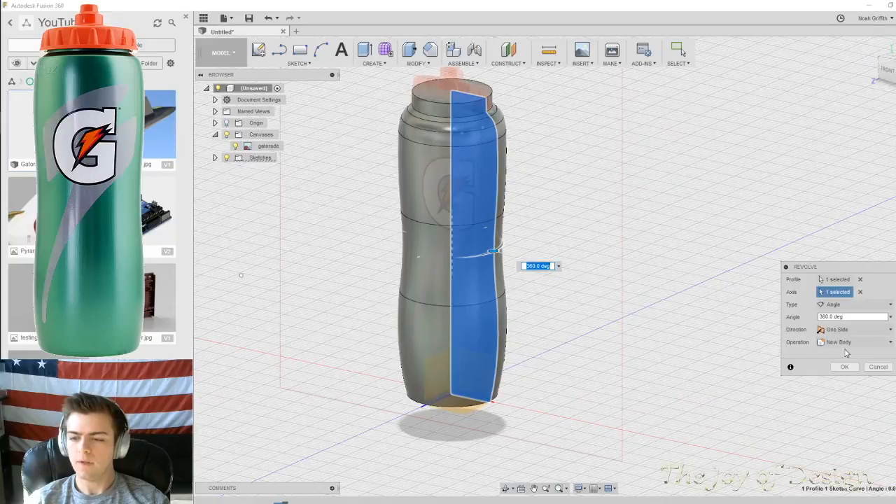
click(844, 342)
click(847, 401)
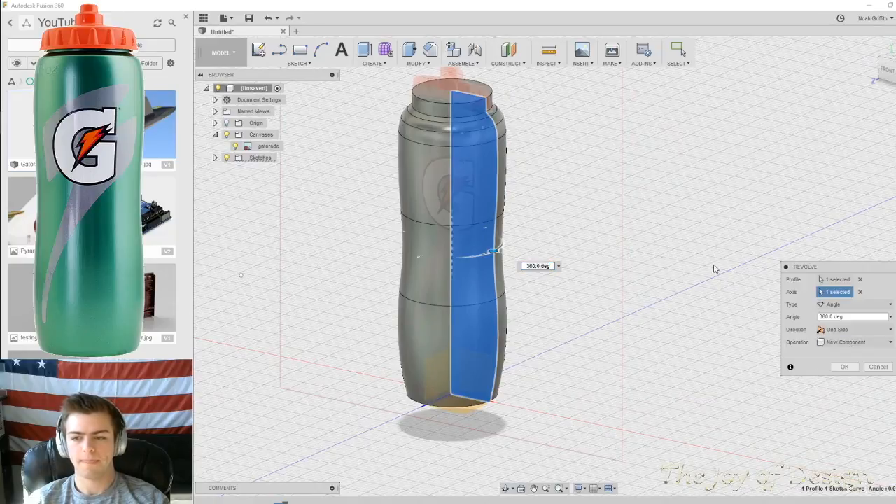
click(844, 368)
Hide the reference canvases and collapse their folder
mouse_move(631, 236)
shift+middle_down()
mouse_move(640, 226)
mouse_move(612, 230)
mouse_move(620, 233)
shift+middle_up()
shift+middle_drag(551, 199, 588, 203)
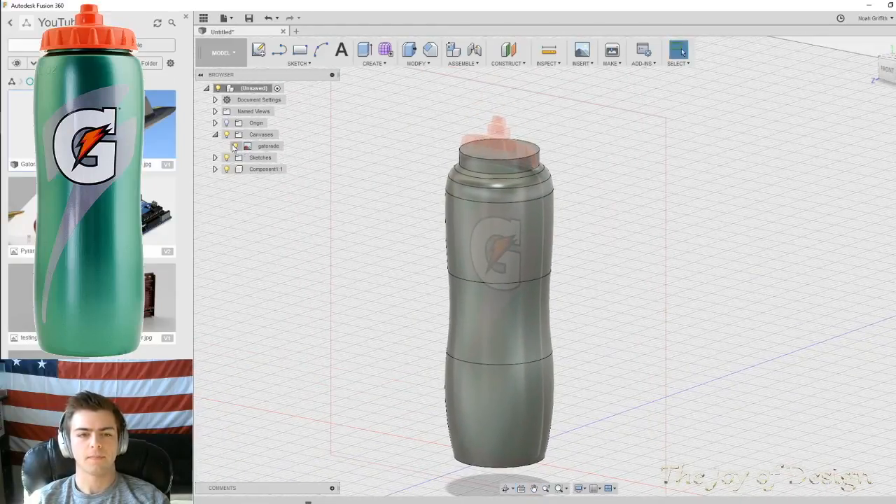
click(227, 135)
click(215, 134)
Shell the bottle inward from the neck's flat end face with an inside thickness of 0.2 mm
click(374, 63)
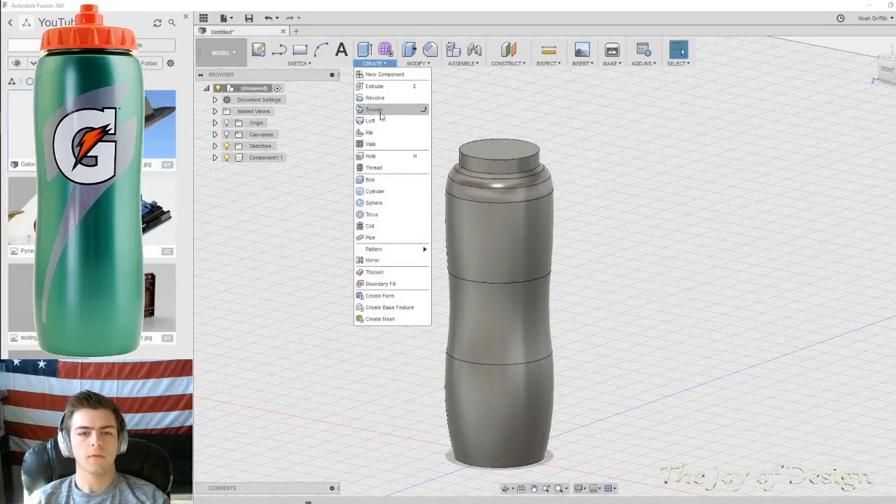
click(418, 63)
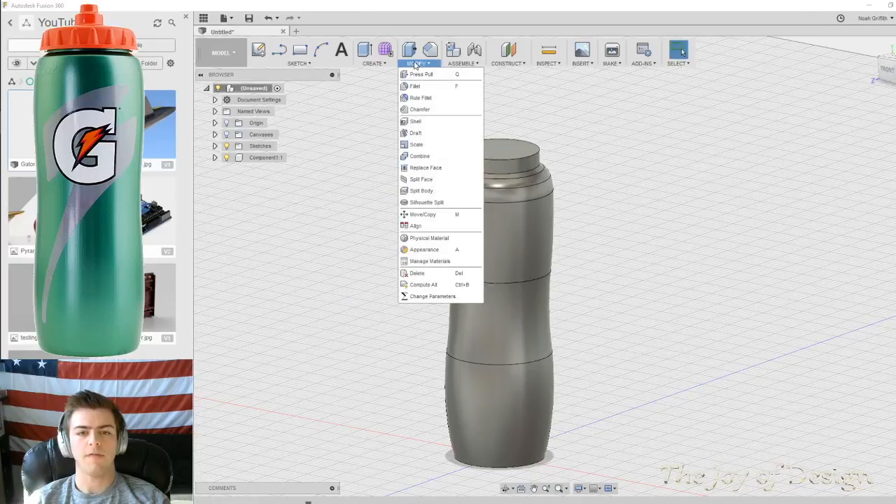
click(420, 124)
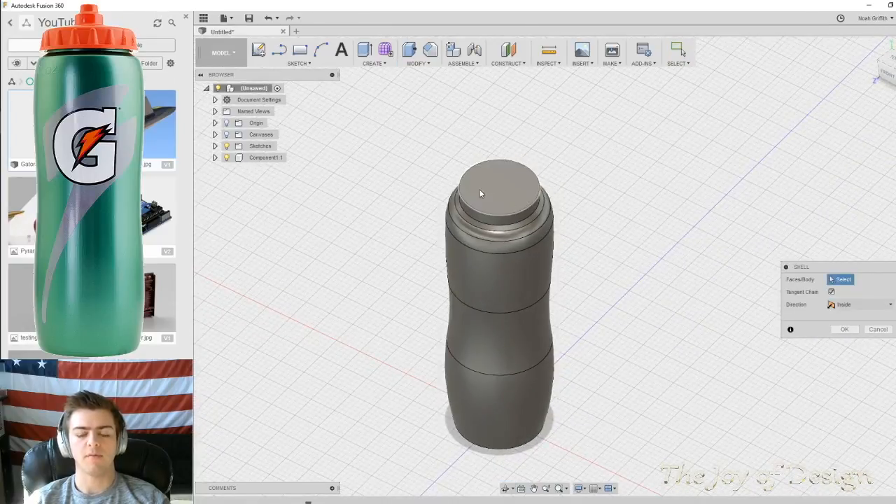
click(495, 189)
scroll(588, 208, up, 4)
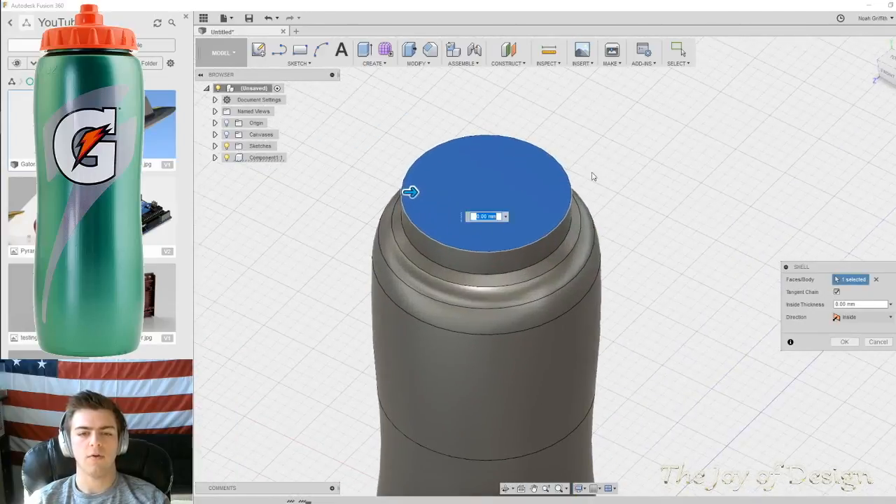
mouse_move(418, 193)
mouse_down()
mouse_move(439, 195)
mouse_move(420, 194)
mouse_move(429, 194)
mouse_up()
shift+middle_drag(674, 164, 652, 177)
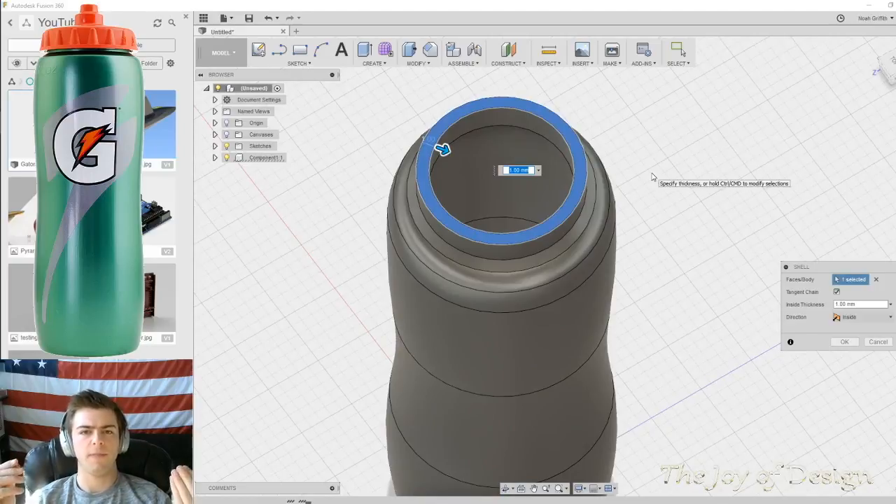
key(BackSpace)
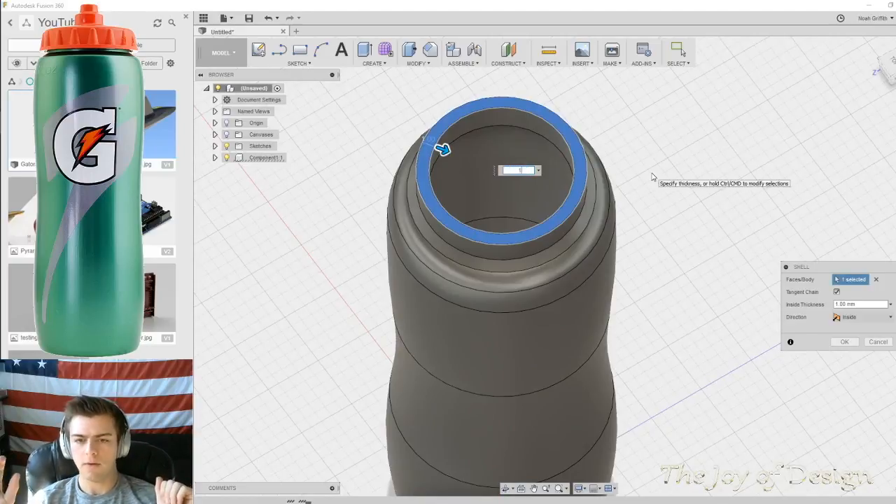
text(0.1)
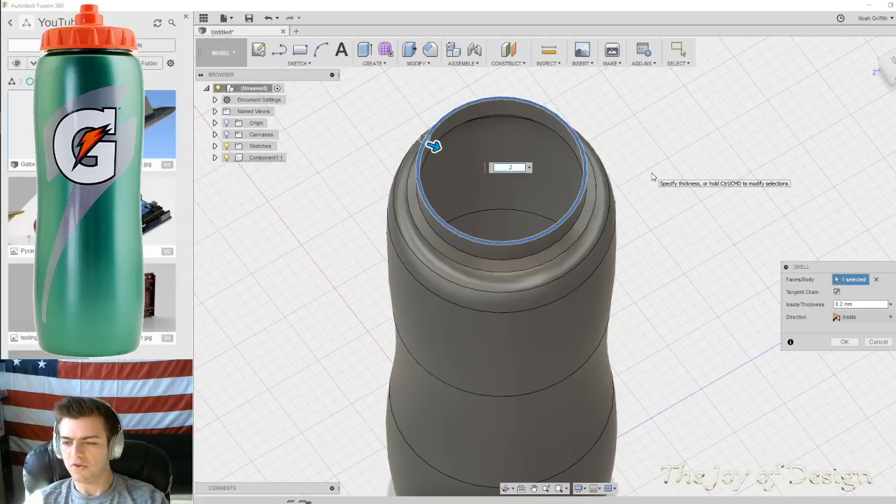
key(Return)
Start a thread on the outer cylindrical face of the bottle's neck
mouse_move(688, 247)
shift+middle_down()
mouse_move(690, 284)
mouse_move(665, 252)
mouse_move(678, 287)
mouse_move(670, 258)
mouse_move(618, 197)
mouse_move(676, 201)
mouse_move(650, 206)
mouse_move(694, 245)
shift+middle_up()
scroll(763, 308, down, 2)
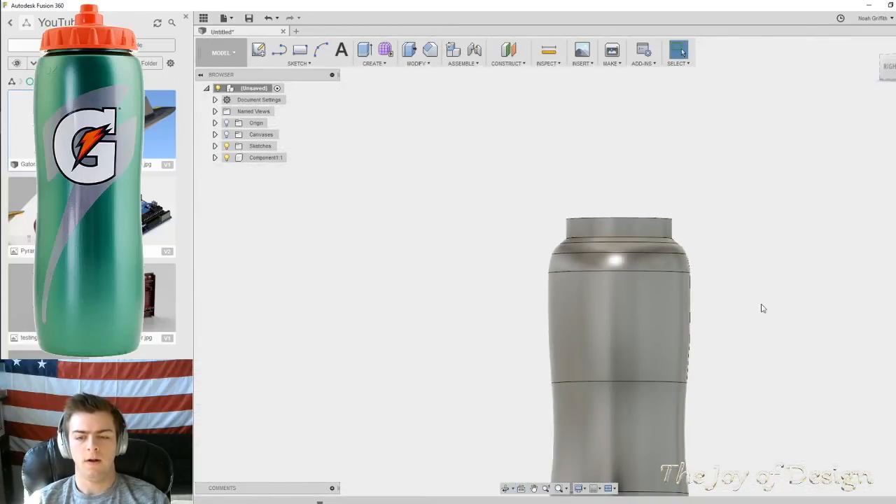
scroll(763, 308, down, 3)
shift+middle_drag(636, 140, 650, 195)
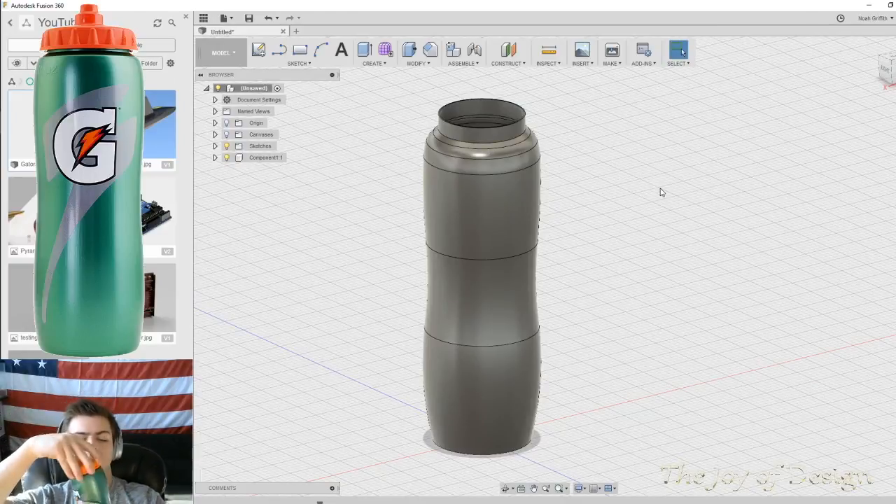
click(382, 64)
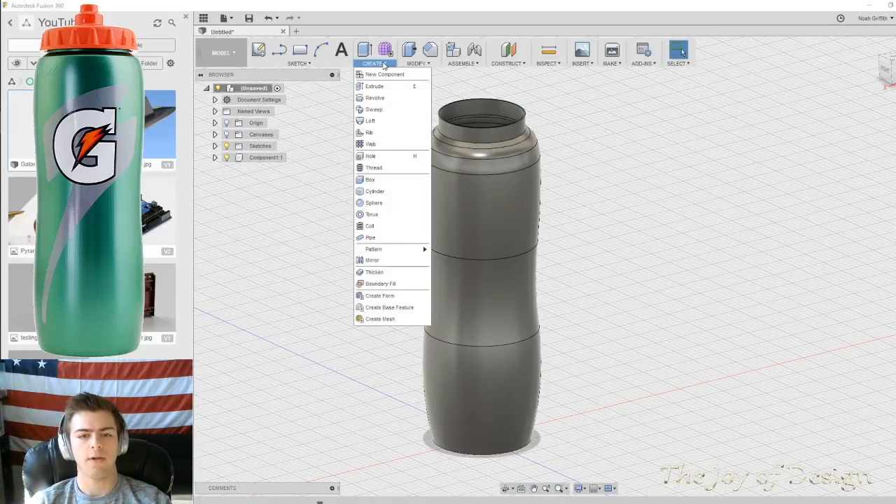
click(373, 167)
scroll(539, 123, up, 5)
scroll(544, 120, up, 1)
shift+middle_drag(592, 135, 771, 159)
click(608, 159)
shift+middle_drag(647, 157, 641, 138)
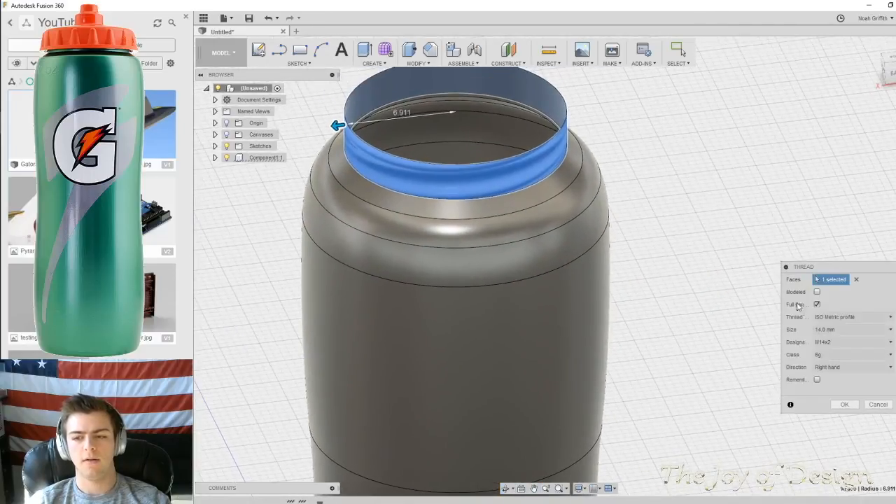
Try the M14x1.5, M14x1 and M14x0.5 designations on the neck thread
click(844, 348)
click(845, 363)
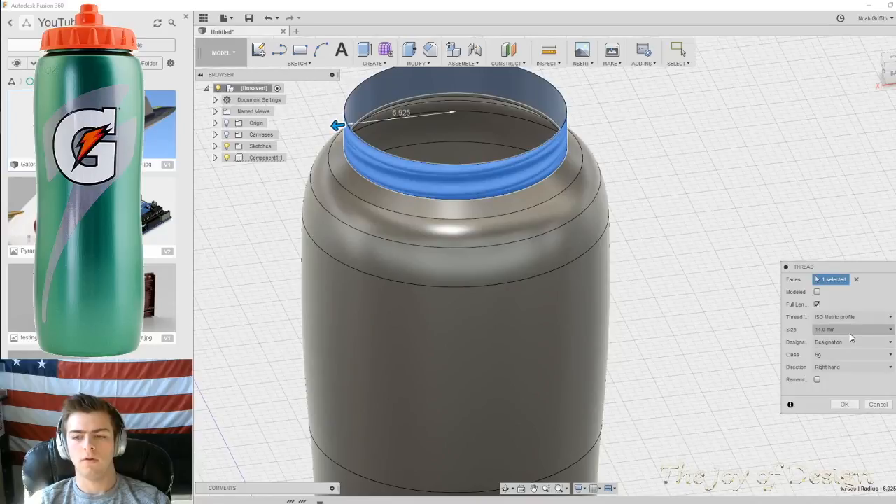
click(853, 343)
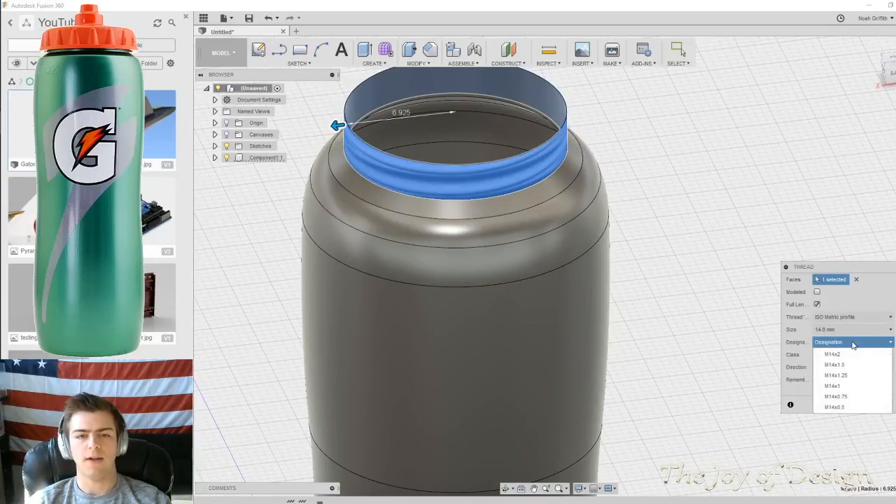
click(855, 387)
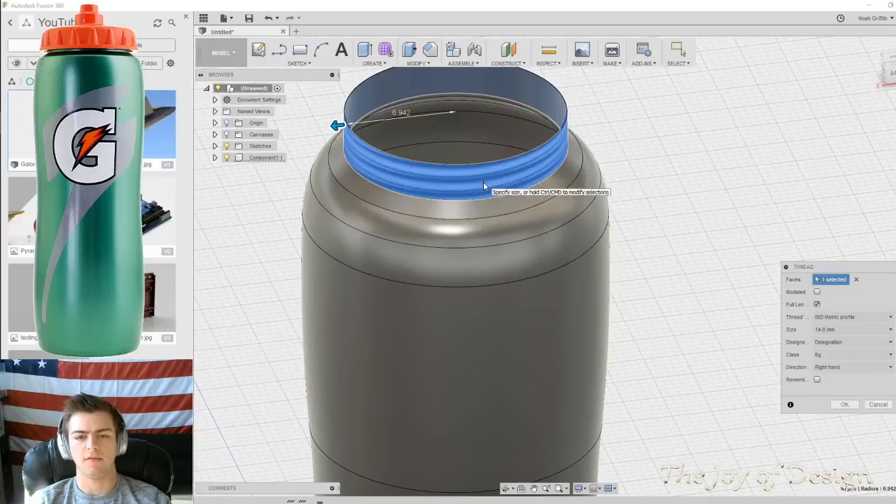
click(834, 342)
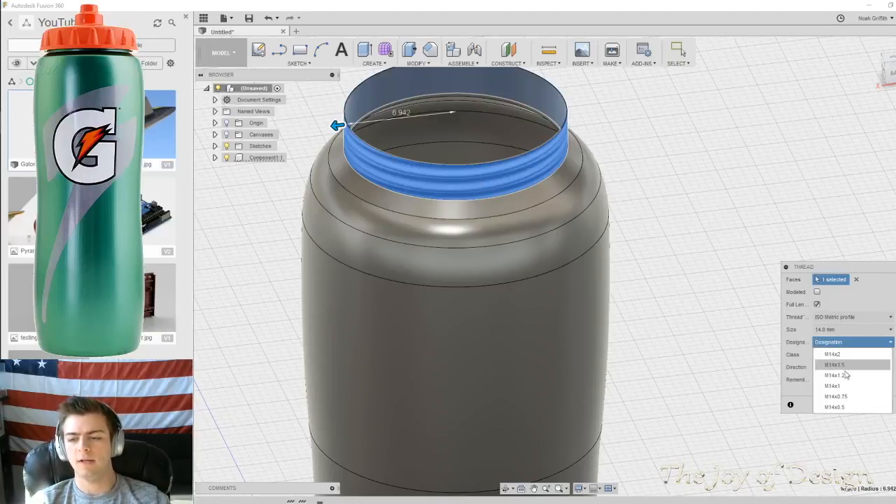
click(848, 408)
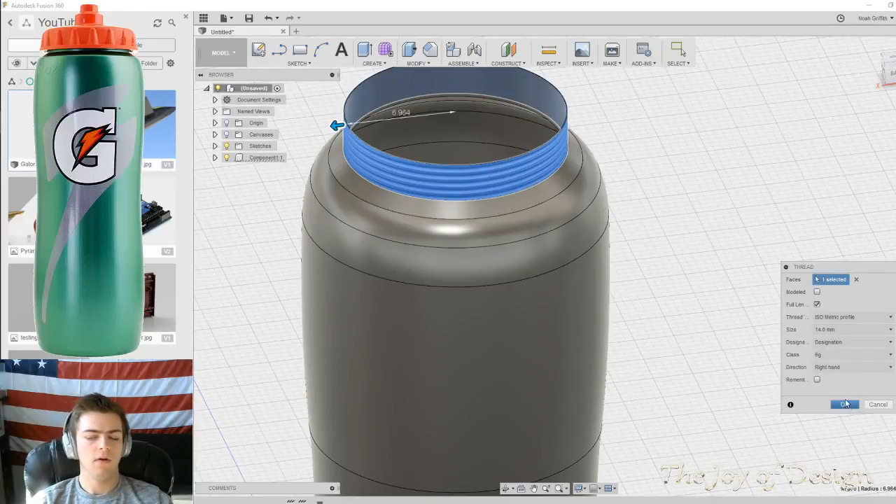
Set the neck thread's designation to M14x0.75 and create the full-length thread
click(858, 341)
click(851, 396)
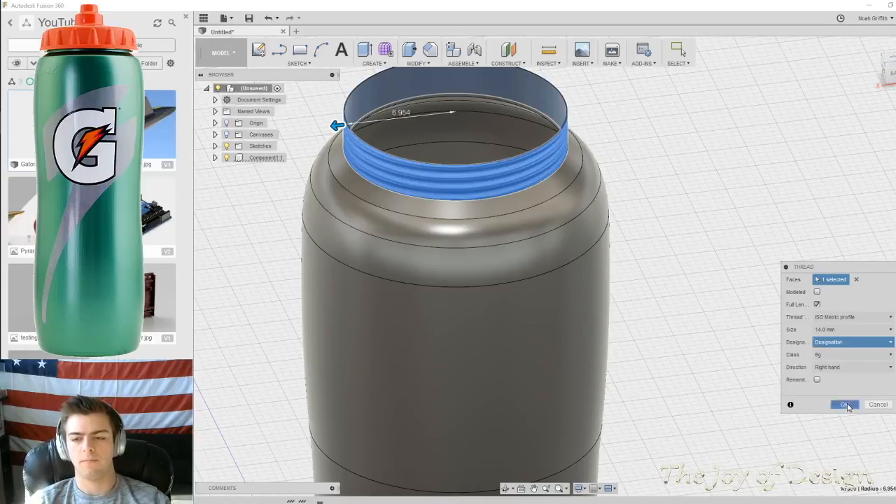
click(844, 404)
Inspect the threaded neck in the Render workspace and return to the Model workspace
shift+middle_drag(620, 286, 609, 210)
click(221, 52)
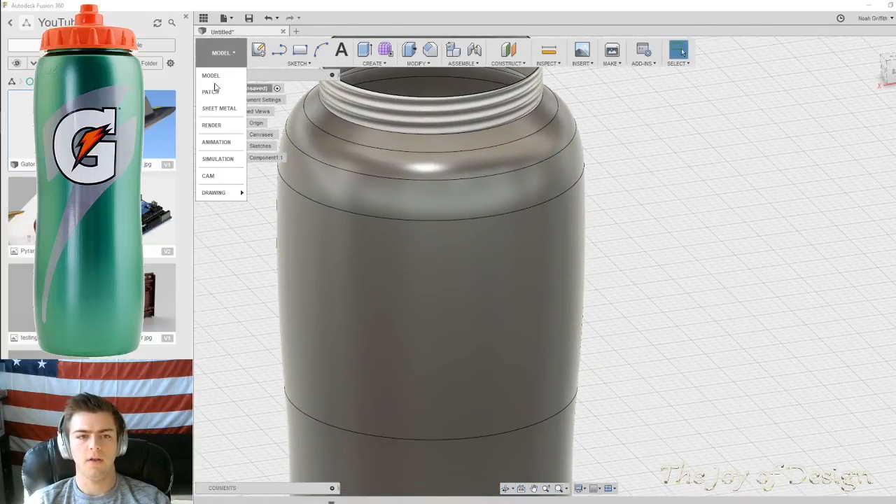
click(211, 124)
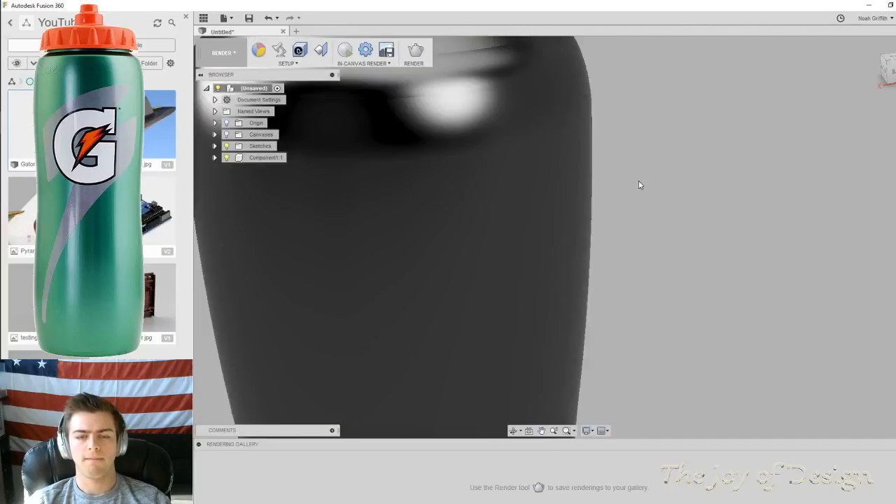
middle_drag(638, 181, 736, 253)
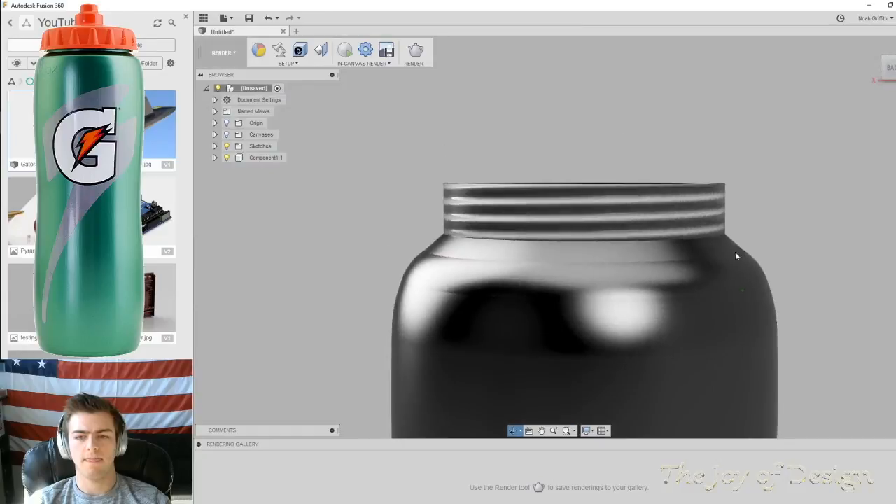
click(345, 51)
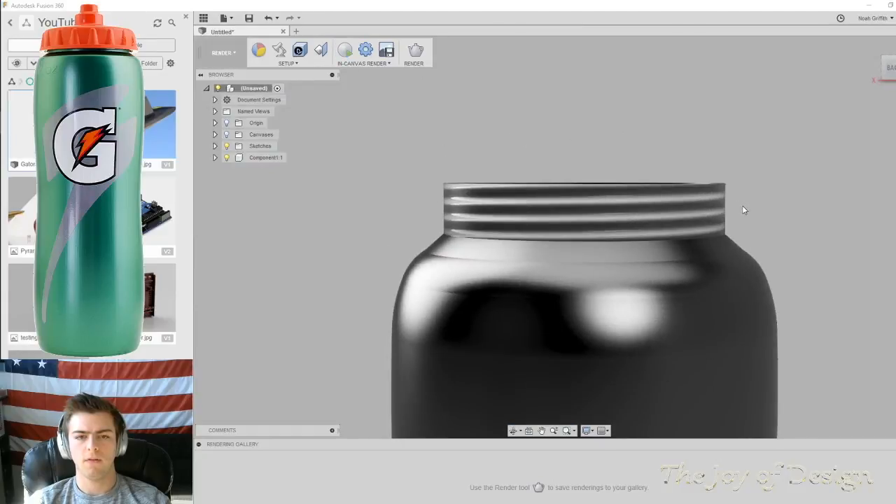
shift+middle_drag(574, 124, 549, 98)
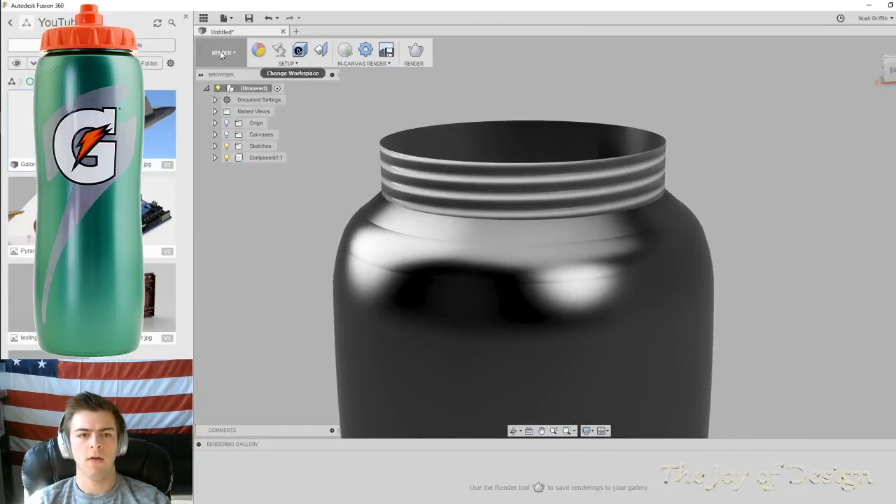
click(224, 53)
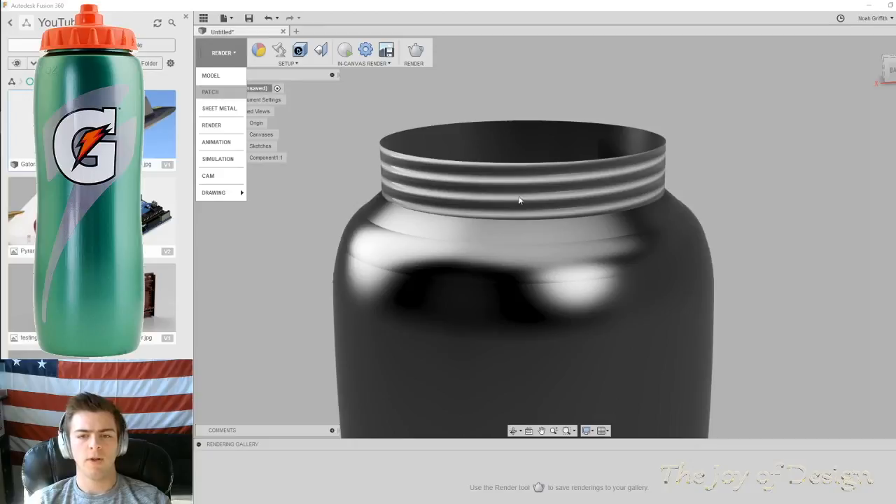
click(228, 77)
Hide the bottle component and show the reference canvas
middle_drag(622, 254, 570, 157)
scroll(595, 168, down, 8)
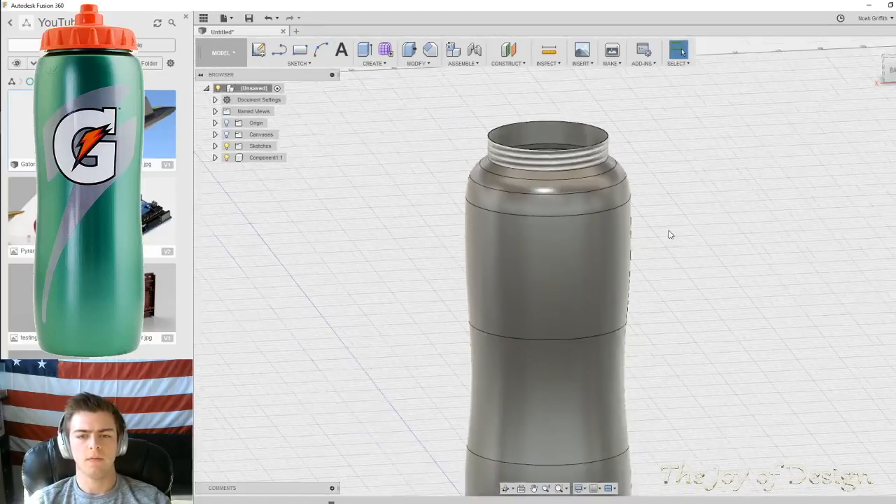
middle_drag(698, 228, 648, 195)
click(224, 160)
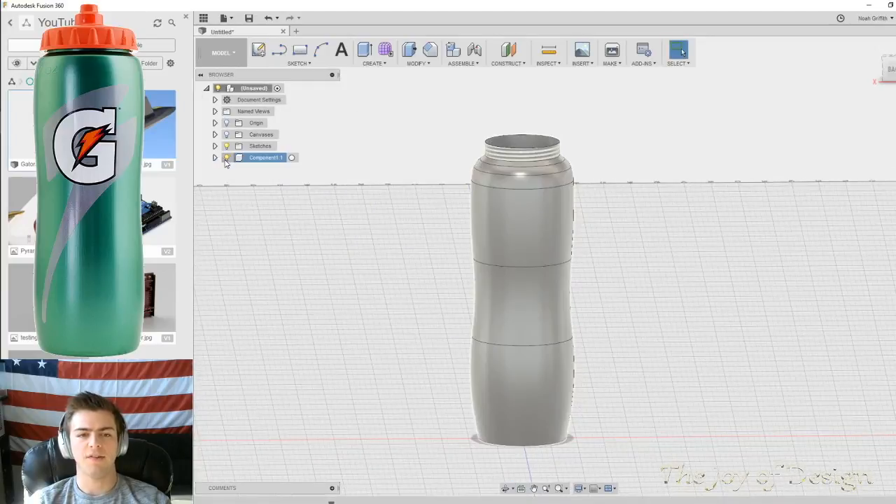
click(225, 159)
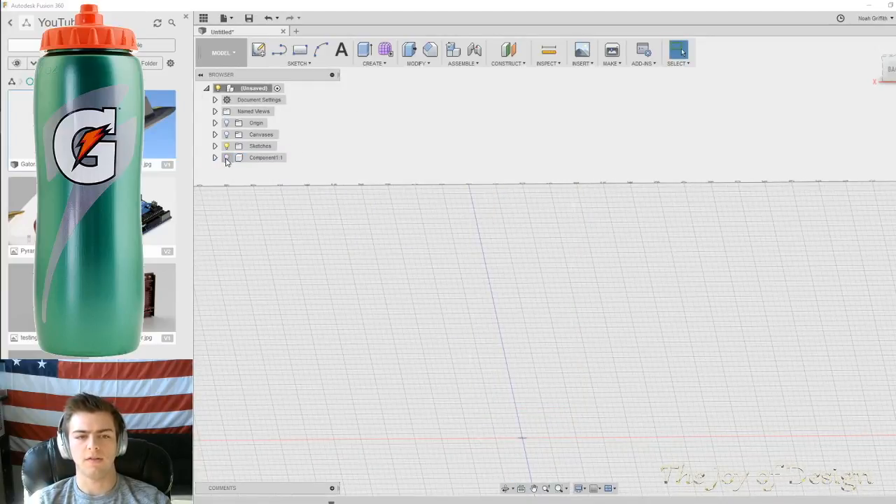
click(226, 134)
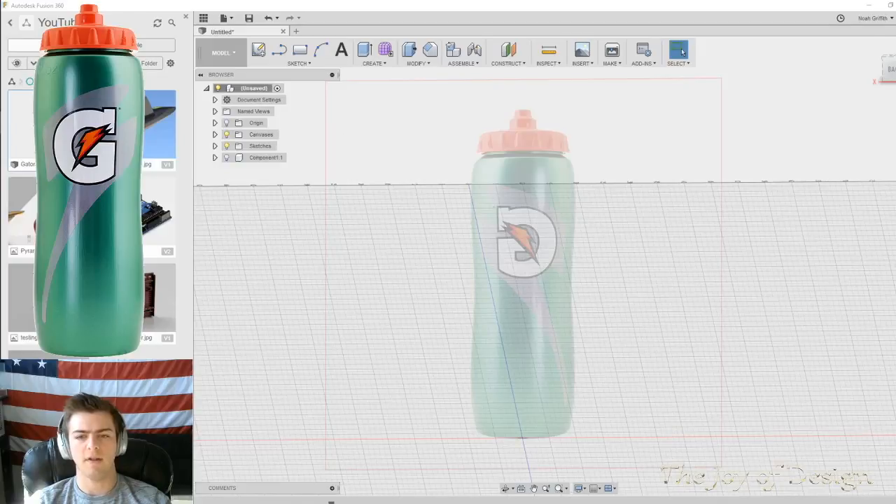
Face the reference image from the front and start a new sketch on the vertical front plane
click(889, 73)
shift+middle_drag(630, 149, 778, 154)
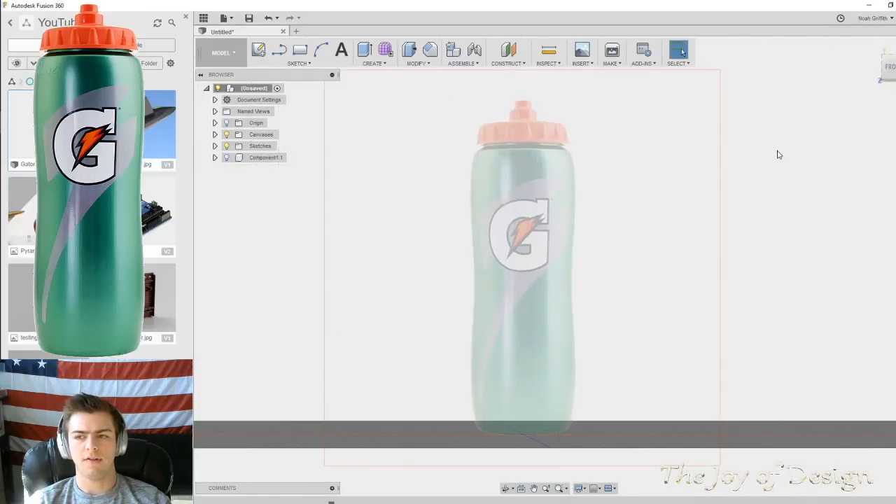
click(890, 72)
middle_drag(585, 116, 567, 172)
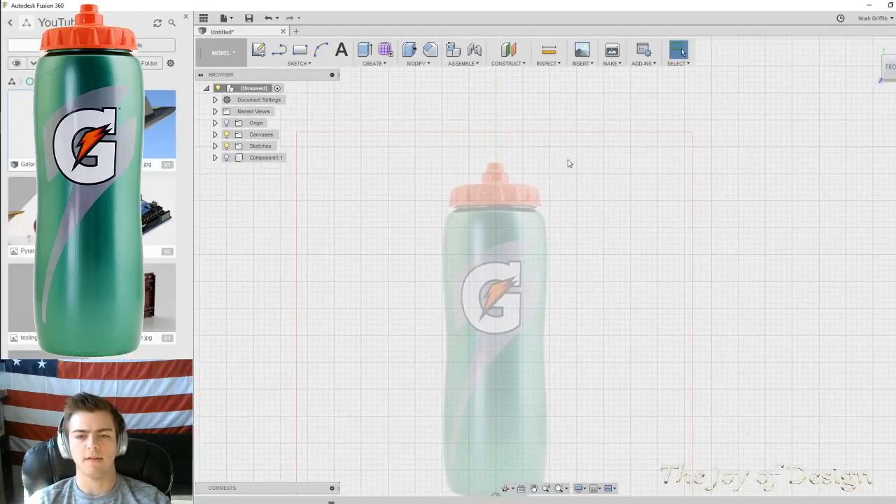
click(258, 52)
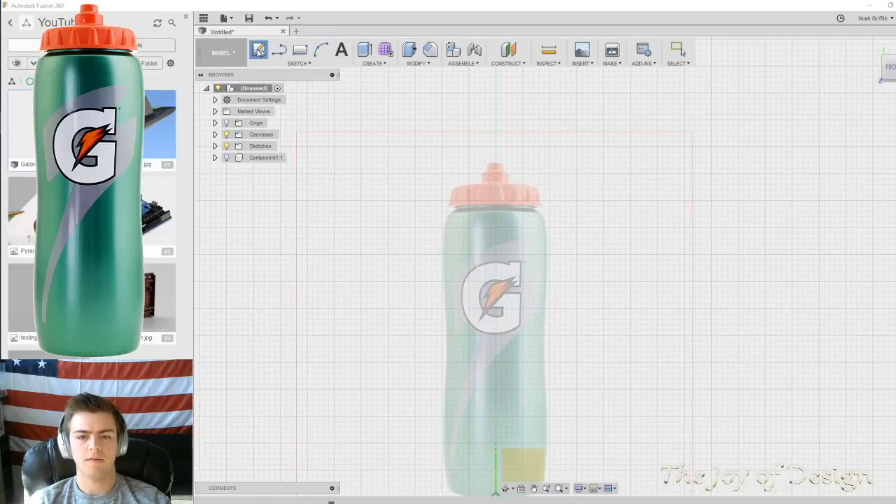
click(523, 454)
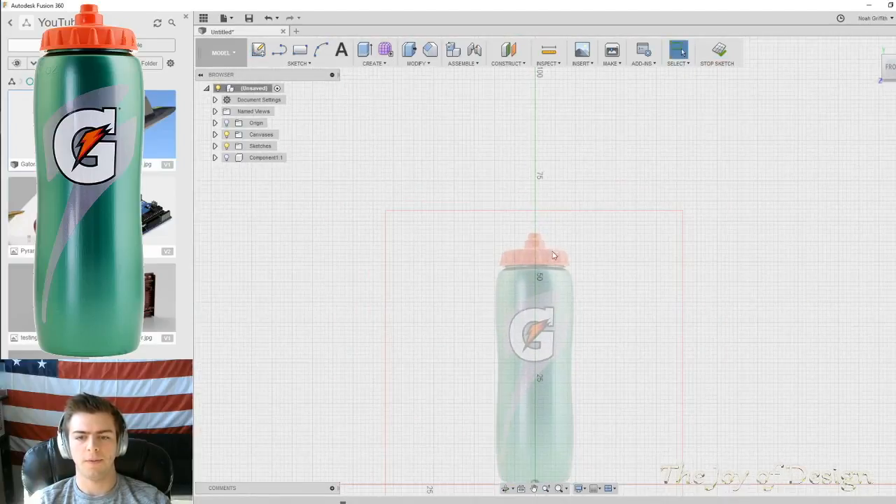
Draw a vertical line along the central axis from the cap's lower edge to the top of the spout
scroll(569, 256, up, 5)
scroll(536, 220, up, 5)
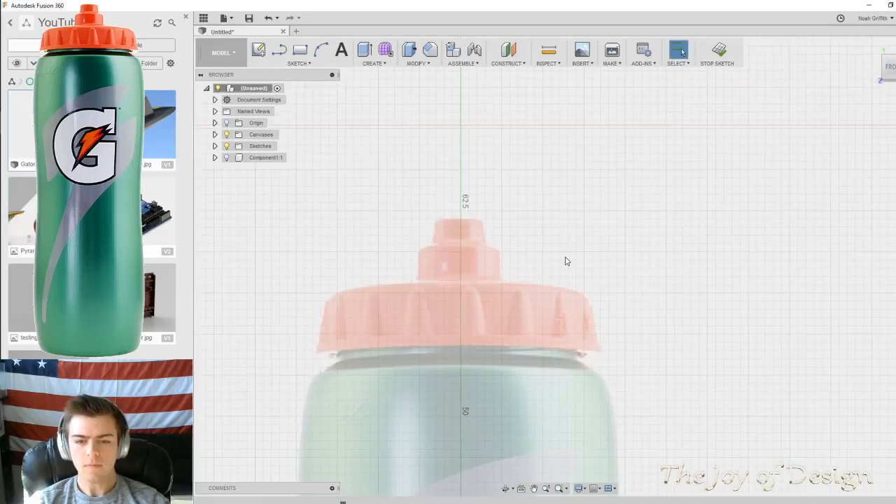
key(l)
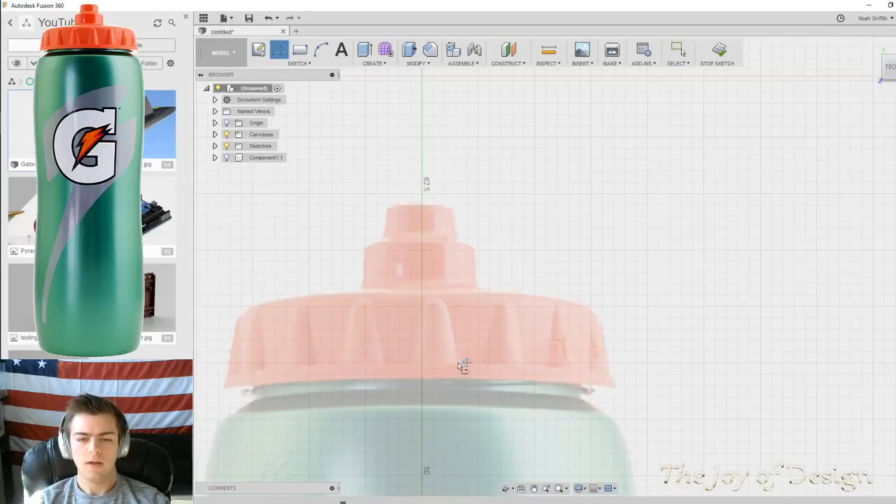
click(421, 375)
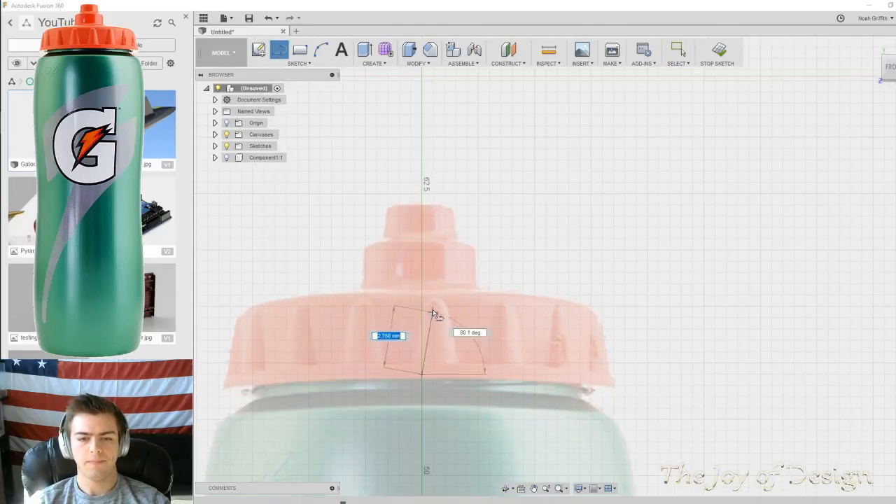
click(422, 205)
scroll(441, 212, up, 5)
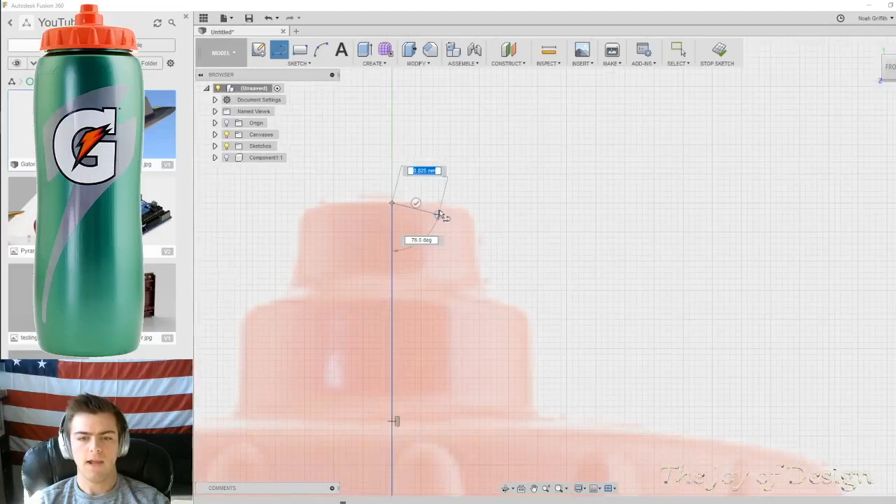
End the line command and trace the spout's top edge with a three-point arc from the central axis outward
scroll(461, 183, up, 1)
key(Escape)
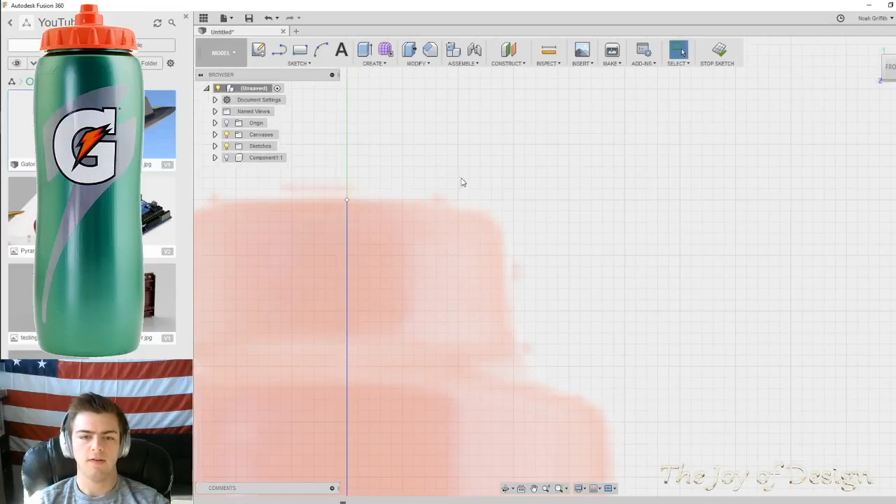
click(320, 49)
click(348, 200)
click(480, 212)
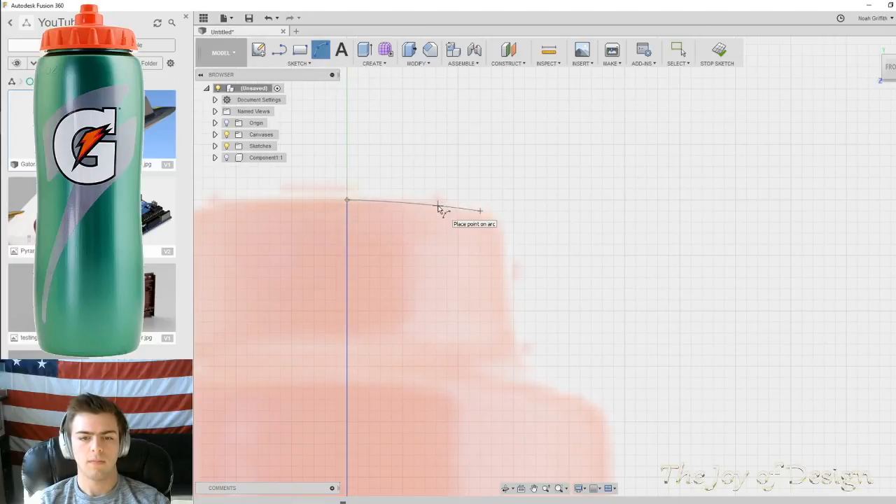
Add a small three-point arc around the spout's rounded upper corner, continuing from the end of the top arc
click(481, 212)
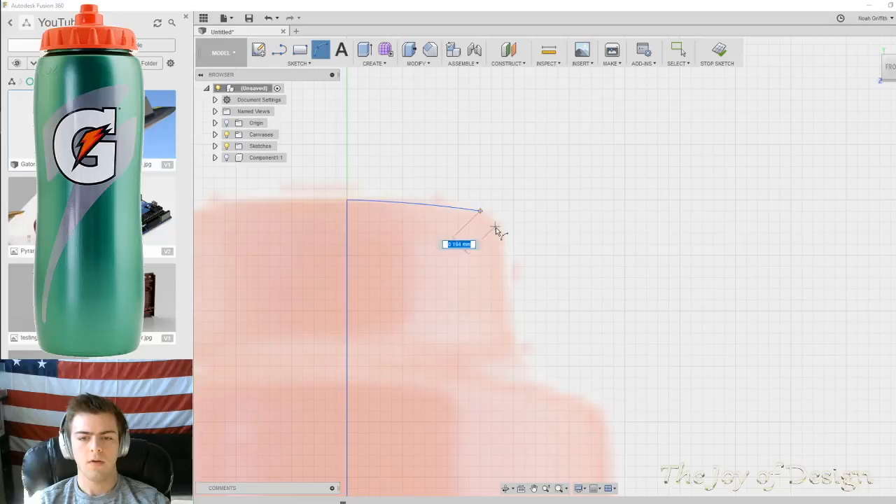
click(501, 234)
scroll(498, 225, up, 3)
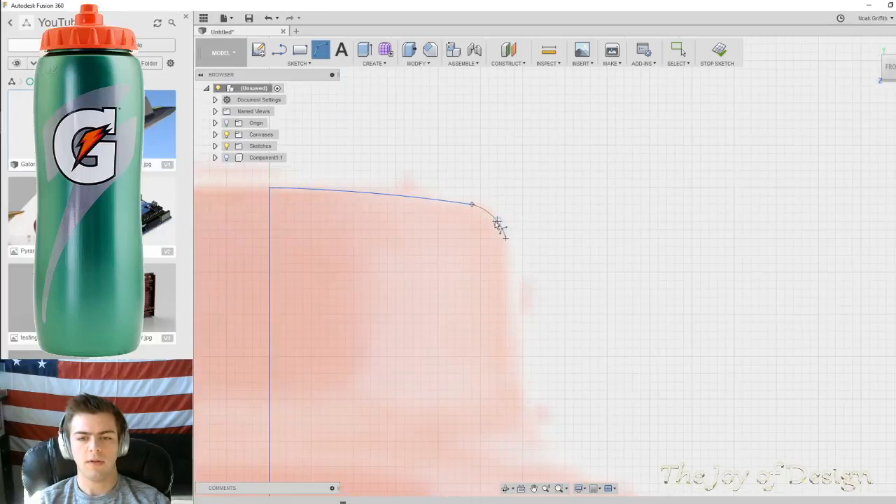
mouse_move(581, 287)
middle_down()
mouse_move(580, 170)
mouse_move(490, 211)
middle_up()
scroll(574, 230, down, 3)
Trace the spout's side with a three-point arc from the rounded corner down to the spout's lower edge
click(486, 210)
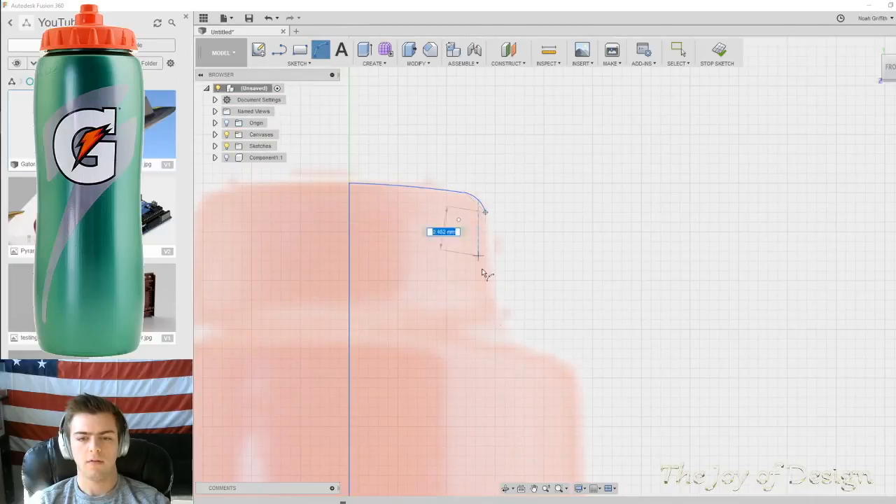
click(495, 309)
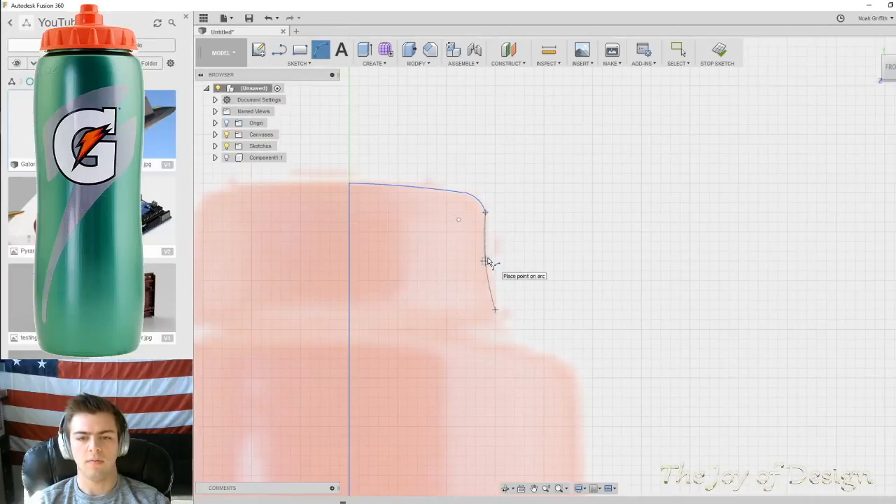
middle_drag(583, 252, 565, 106)
mouse_move(555, 160)
middle_down()
mouse_move(616, 245)
mouse_move(639, 261)
middle_up()
scroll(639, 262, down, 3)
scroll(638, 229, up, 1)
scroll(638, 230, up, 3)
middle_drag(621, 294, 553, 227)
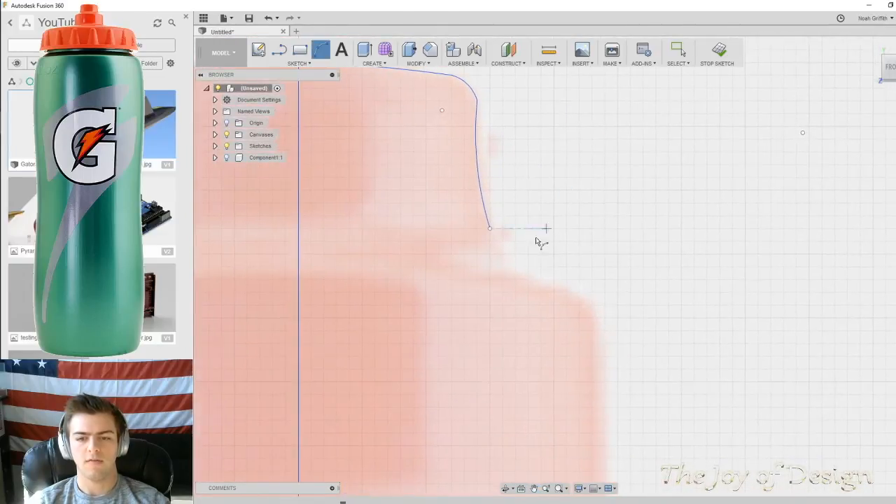
Draw a concave three-point arc from the spout's lower edge out to the top of the wider collar
click(490, 229)
click(541, 287)
middle_drag(593, 281, 536, 132)
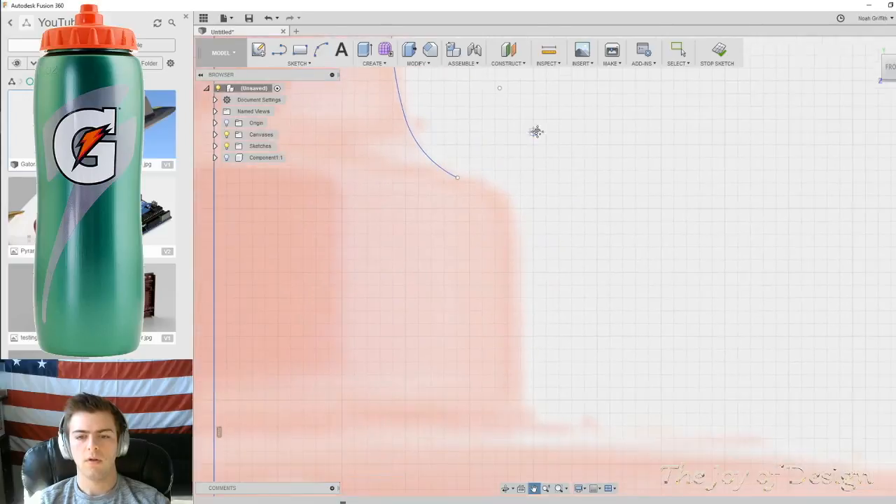
Try to round the collar's upper corner with a three-point arc
click(458, 179)
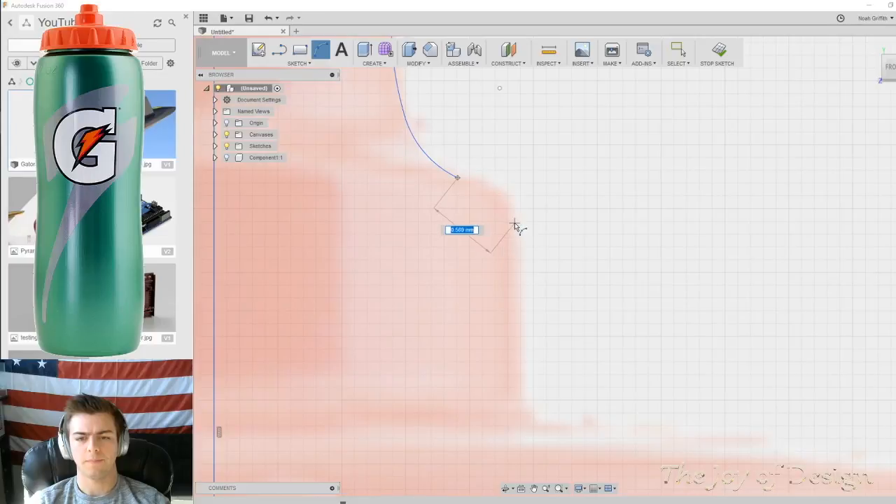
key(Escape)
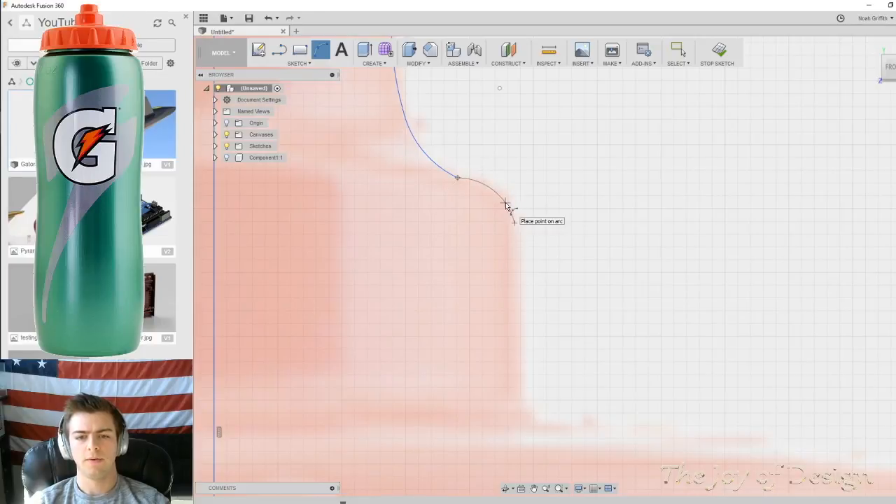
click(527, 207)
key(Escape)
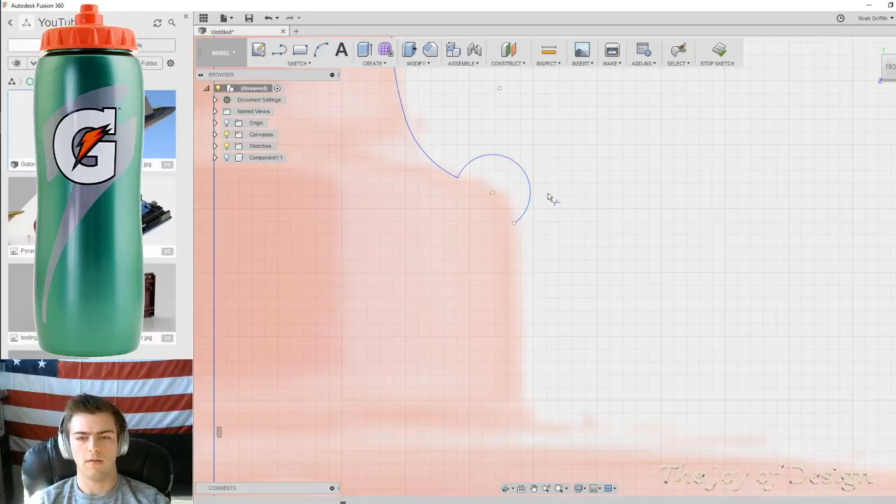
Trace the collar's rounded upper corner with a shallow three-point arc starting at the end of the concave arc
click(457, 178)
click(514, 218)
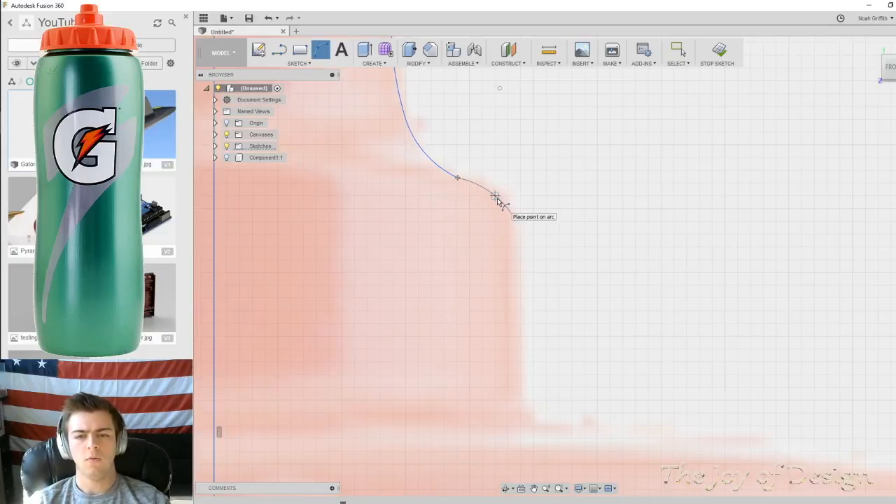
middle_drag(587, 225, 581, 168)
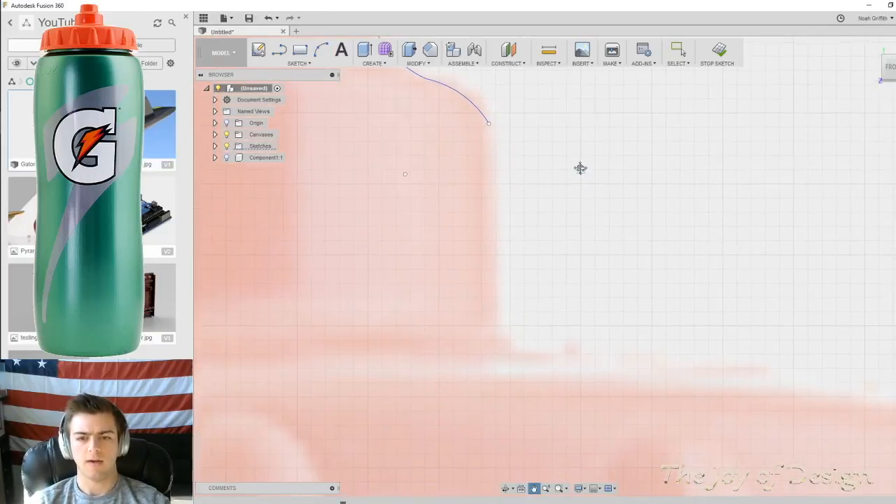
Draw a vertical line about 1.32 mm long down the collar's side from the corner arc's end
click(490, 125)
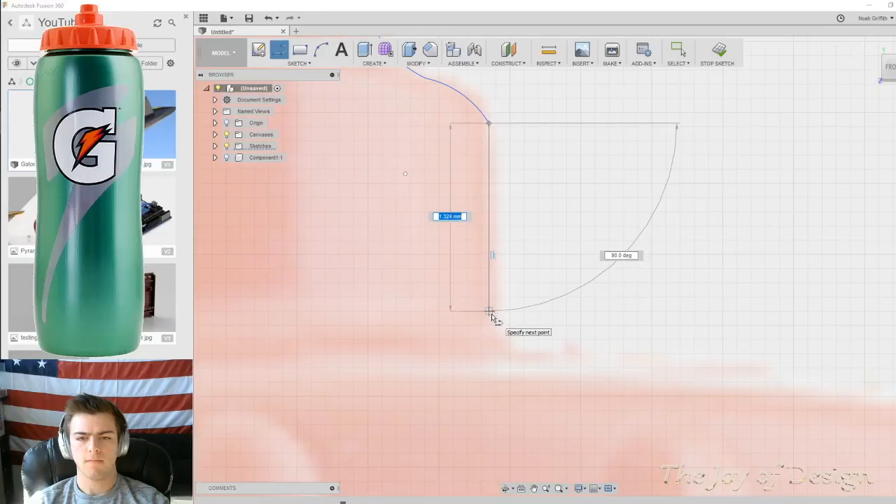
click(489, 311)
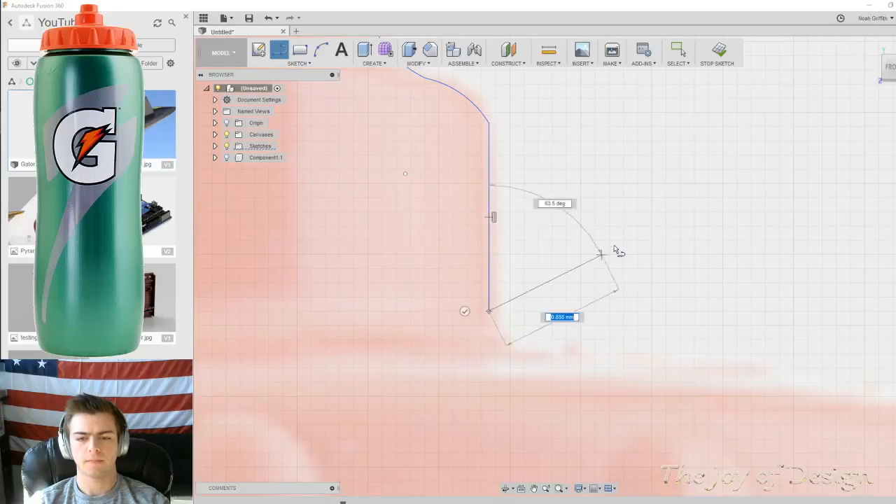
key(Escape)
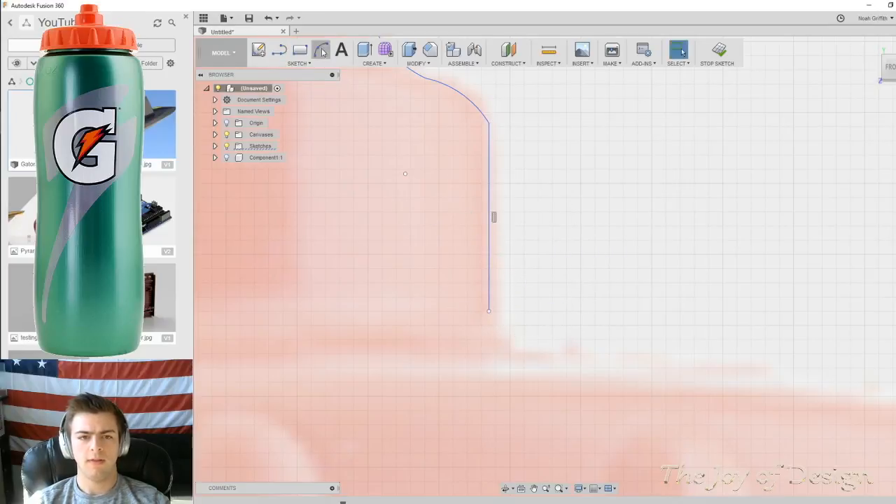
Draw a concave three-point arc from the vertical line's lower end out to the top surface of the cap
mouse_move(595, 239)
middle_down()
mouse_move(580, 212)
mouse_move(583, 240)
middle_up()
scroll(581, 228, down, 3)
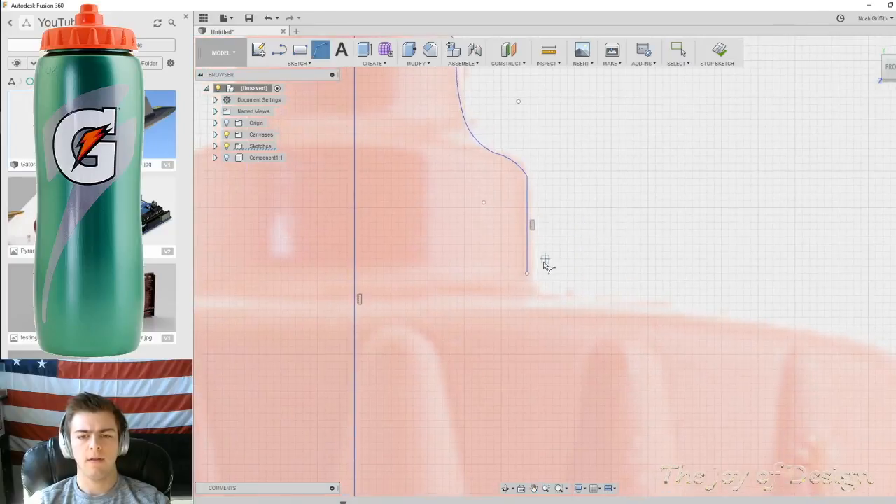
scroll(553, 270, up, 4)
scroll(554, 270, up, 2)
middle_drag(542, 285, 551, 239)
click(465, 239)
click(552, 326)
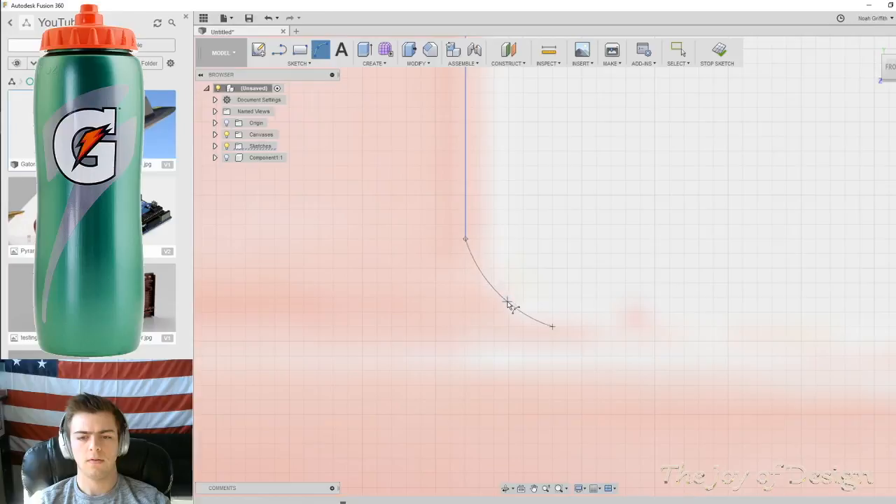
click(508, 306)
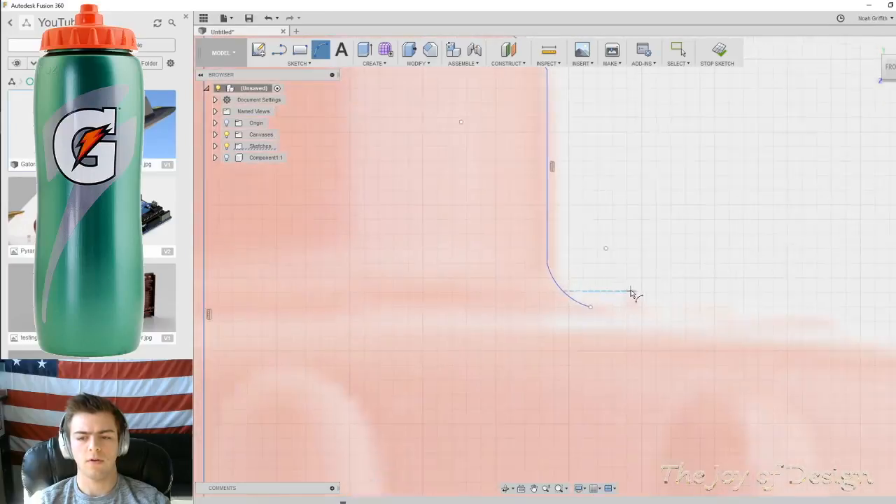
scroll(655, 275, down, 2)
mouse_move(674, 226)
middle_down()
mouse_move(501, 162)
mouse_move(560, 217)
middle_up()
scroll(561, 218, down, 1)
key(l)
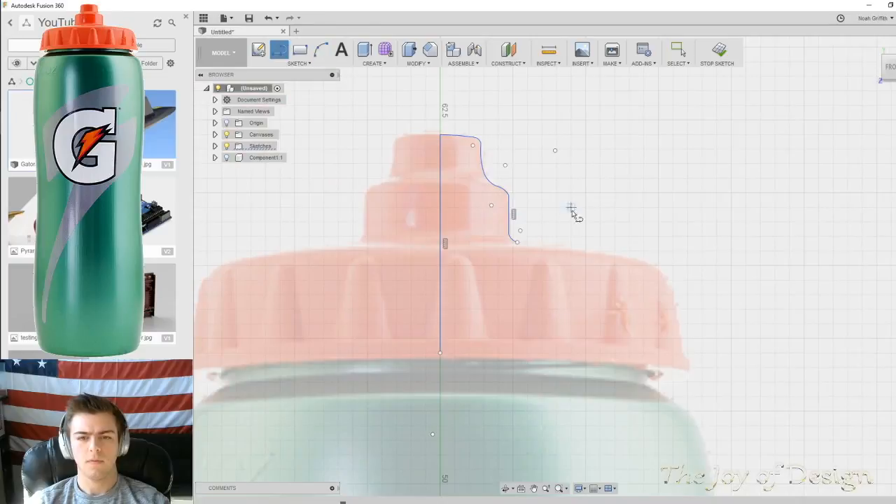
click(518, 243)
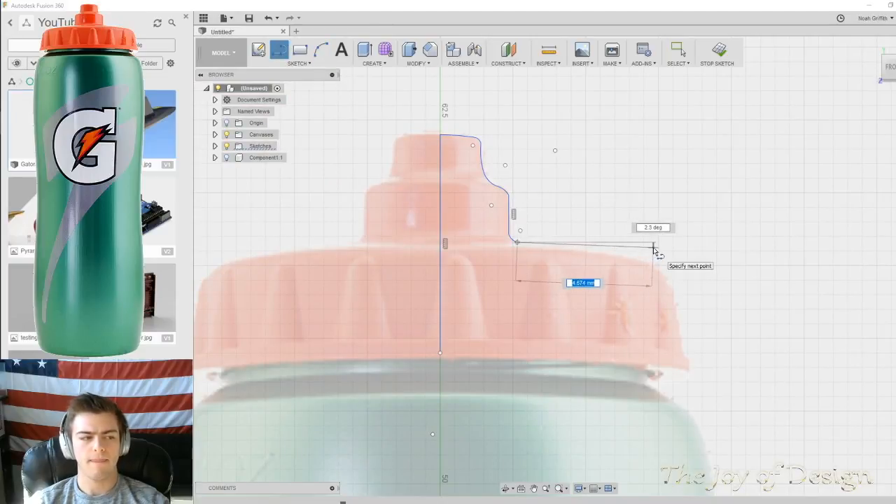
key(Escape)
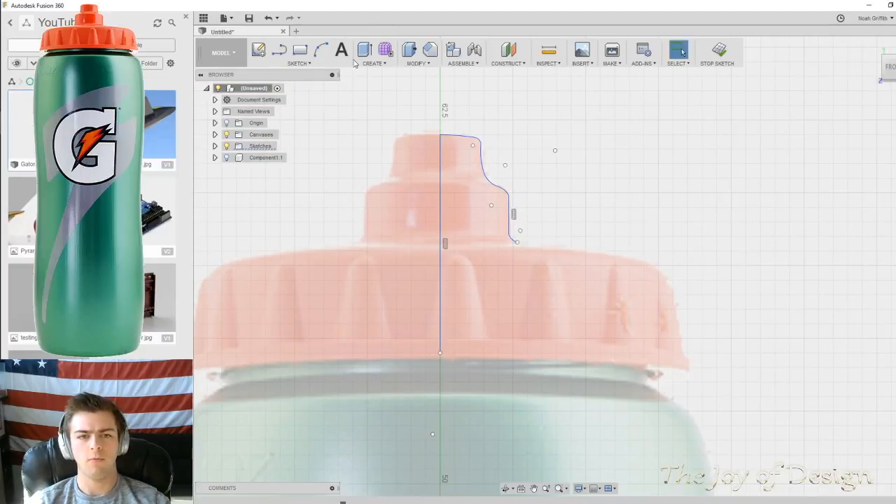
Trace the cap's sloping top surface with a three-point arc from the collar's base to the outer shoulder
click(517, 243)
scroll(580, 231, up, 6)
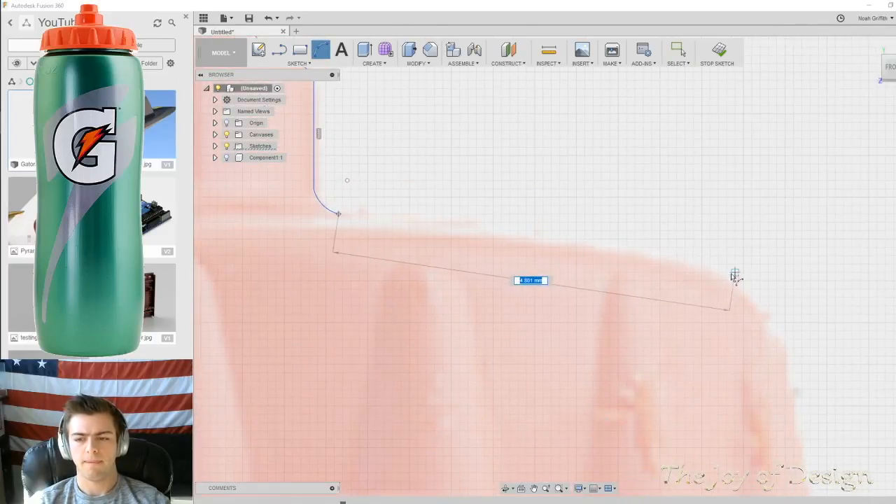
click(710, 272)
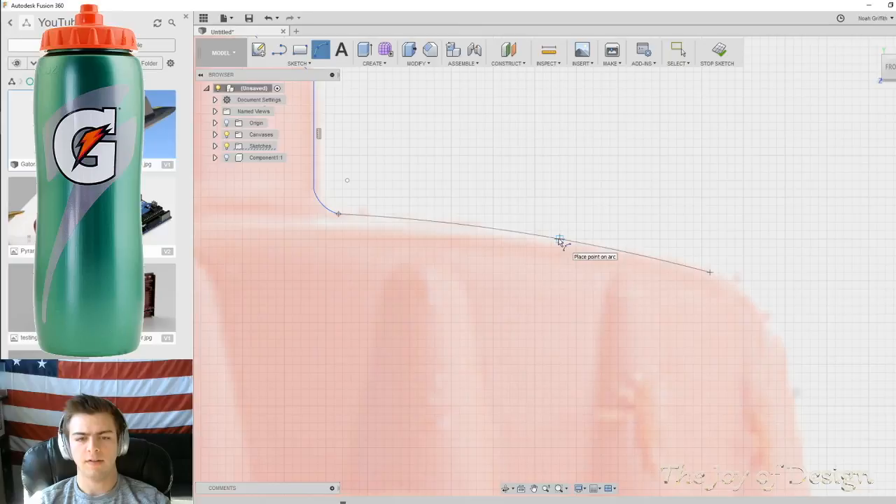
mouse_move(768, 292)
middle_down()
mouse_move(700, 198)
mouse_move(601, 172)
middle_up()
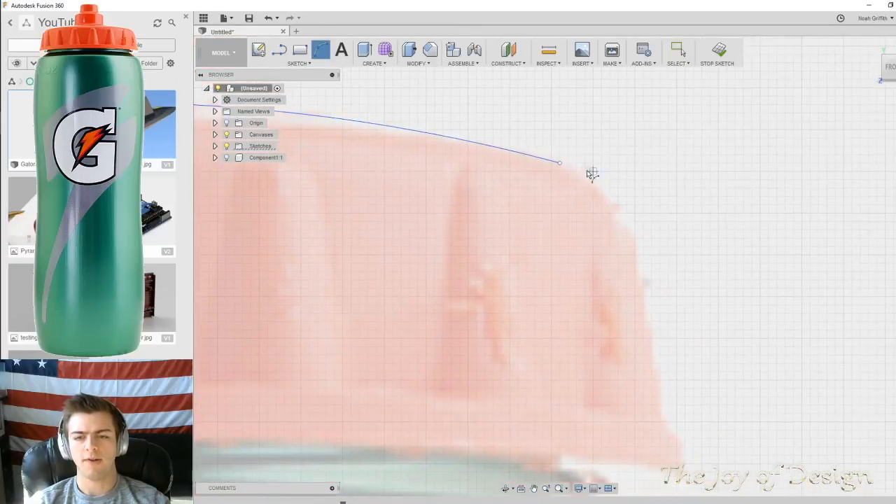
Trace the cap's rounded shoulder and its outer side down to the lower rim with two connected three-point arcs
click(559, 164)
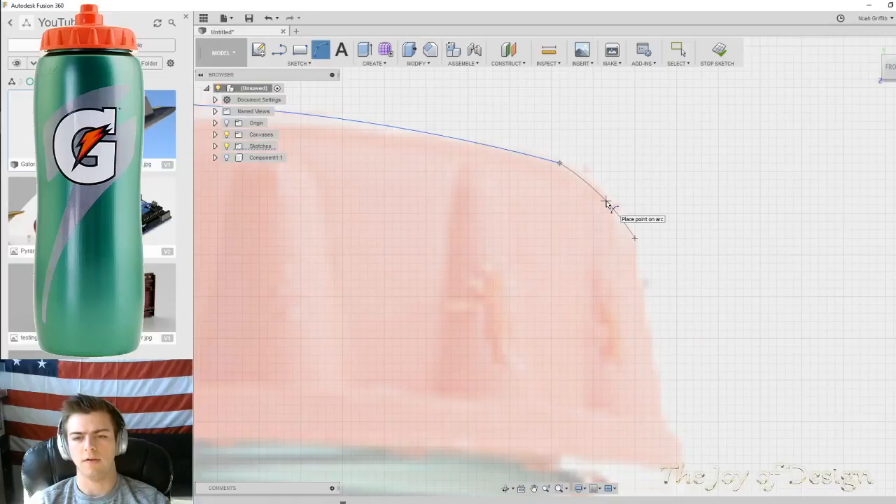
middle_drag(613, 202, 486, 75)
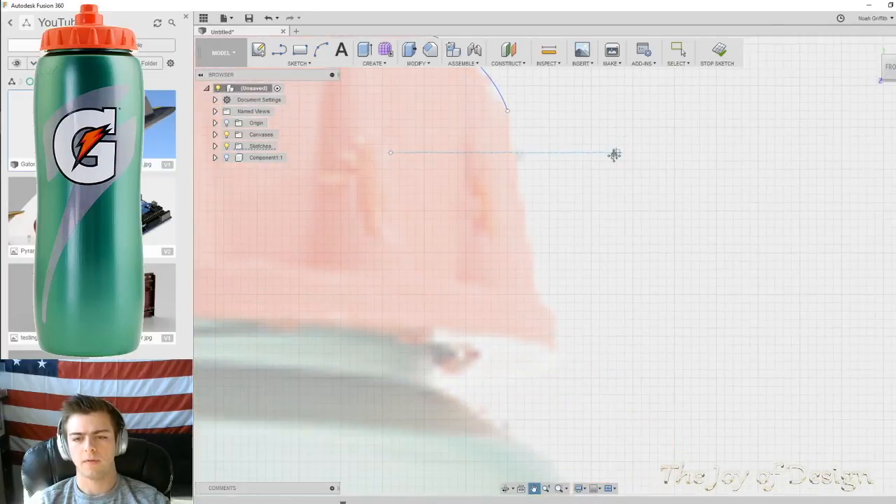
mouse_move(507, 112)
mouse_down()
mouse_move(550, 201)
mouse_move(536, 294)
mouse_move(533, 286)
mouse_up()
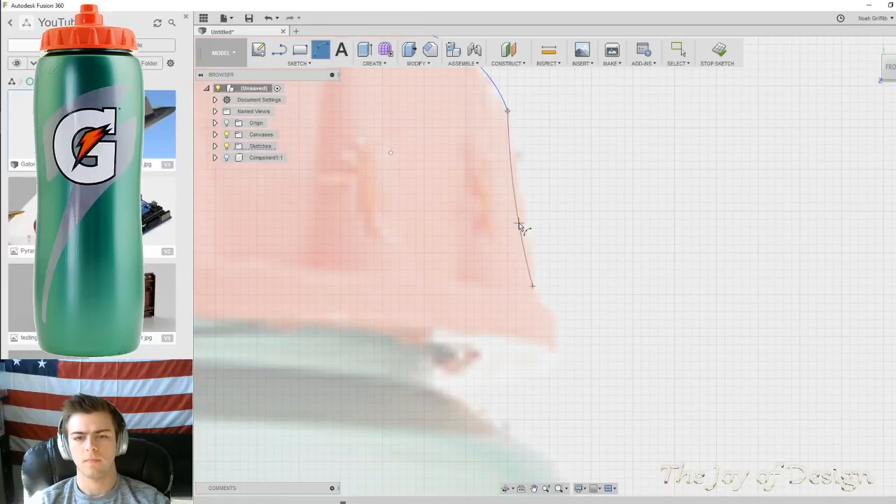
mouse_move(591, 307)
middle_down()
mouse_move(514, 236)
mouse_move(510, 255)
mouse_move(451, 183)
middle_up()
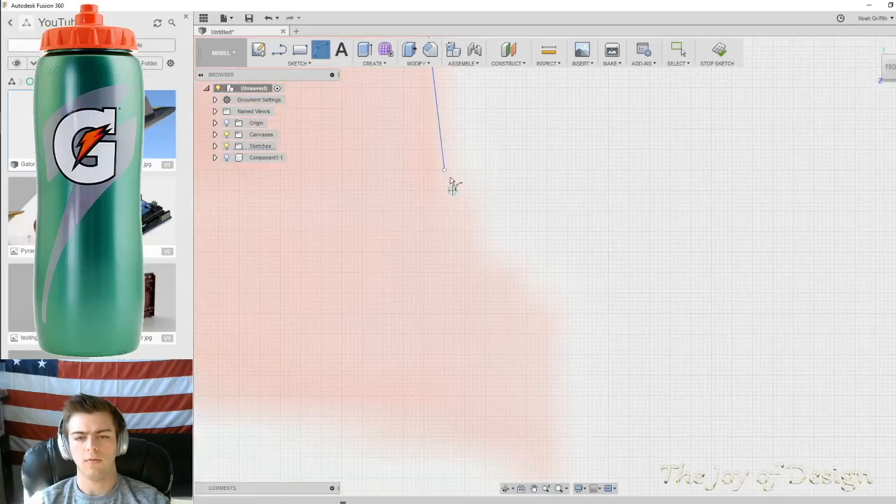
Trace the flare and rounded lip of the cap's lower rim with two small connected three-point arcs
click(510, 272)
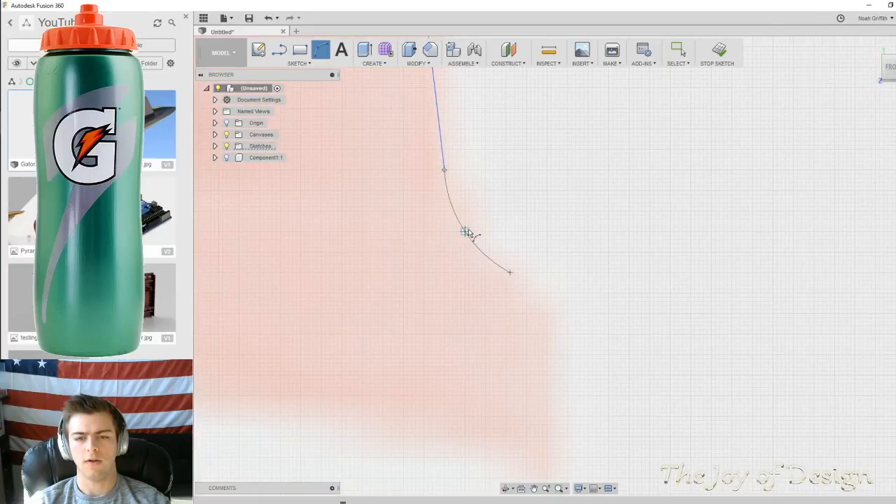
middle_drag(584, 259, 572, 198)
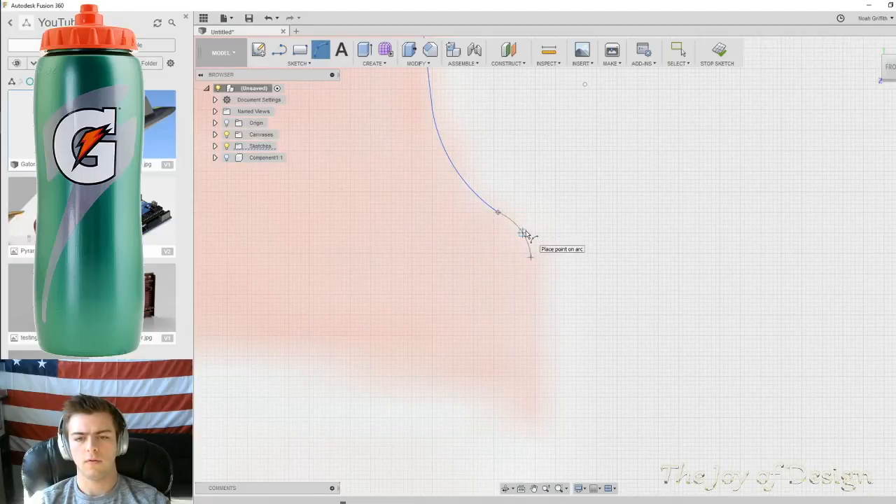
scroll(574, 292, up, 5)
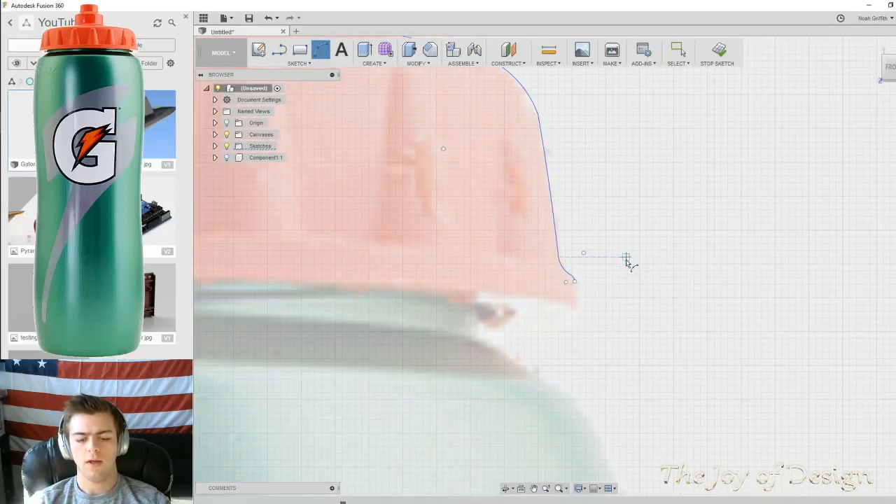
Draw a horizontal line about 9 mm long from the centre line's lower end out past the cap's lower rim
key(l)
scroll(595, 282, down, 4)
scroll(594, 248, up, 2)
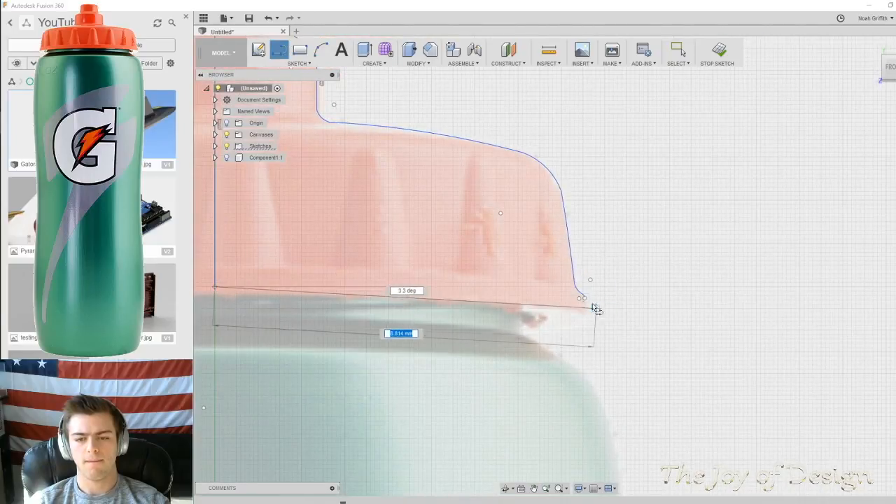
scroll(584, 299, up, 3)
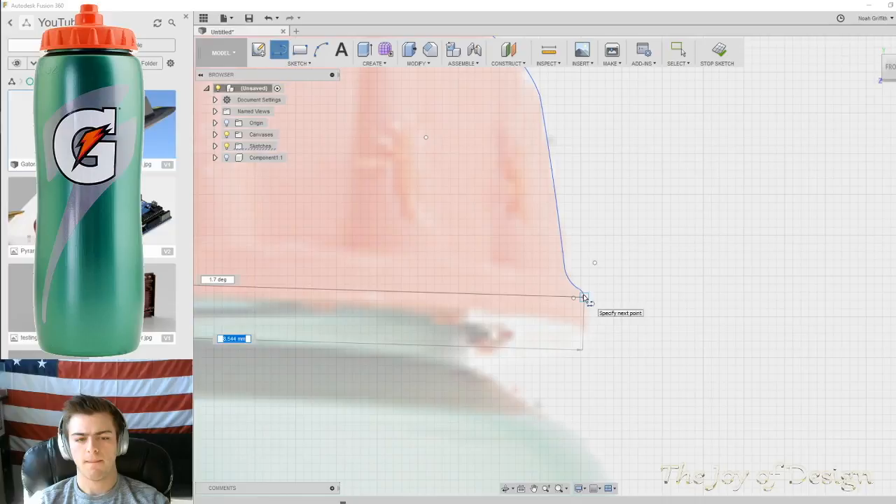
scroll(591, 275, down, 4)
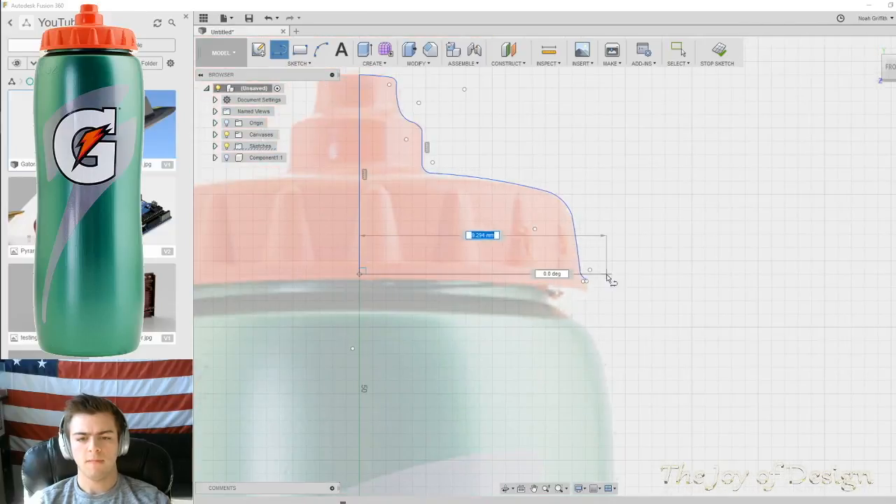
scroll(596, 278, up, 4)
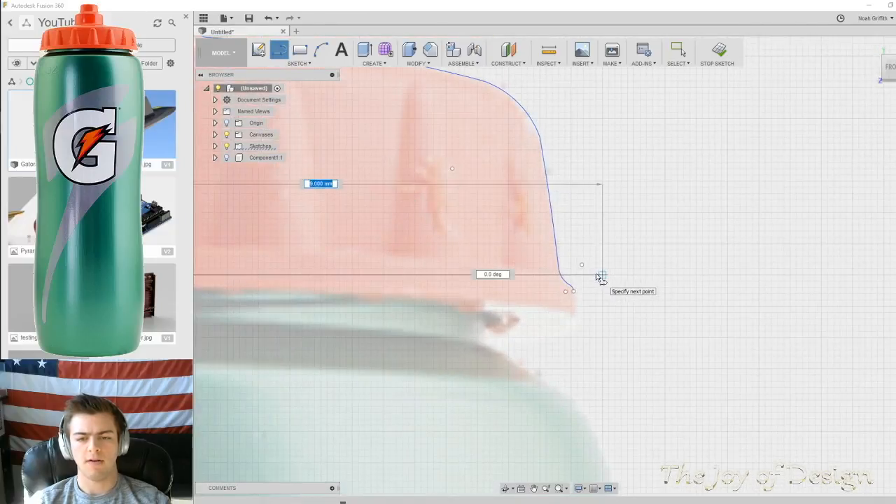
scroll(596, 277, down, 1)
click(591, 275)
scroll(618, 258, up, 4)
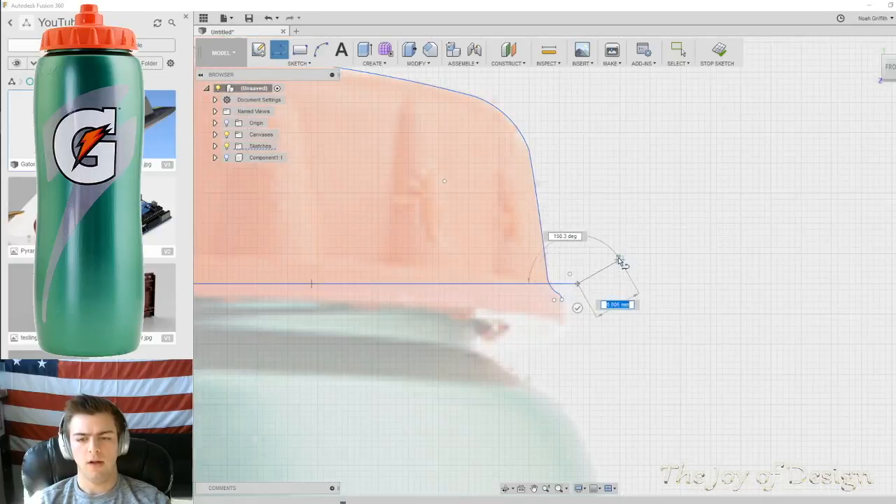
key(Escape)
Trim the overhanging line end and the lip arcs below the horizontal line, and finish the cap sketch
middle_drag(533, 290, 608, 249)
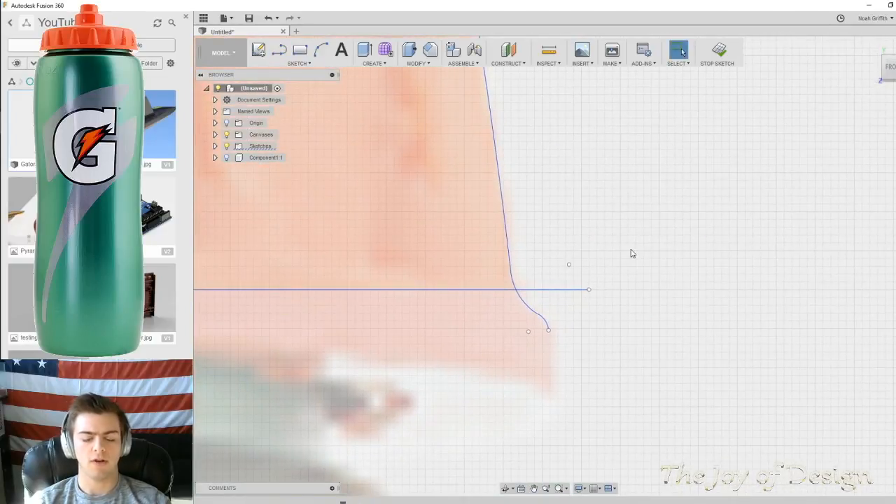
drag(549, 277, 624, 290)
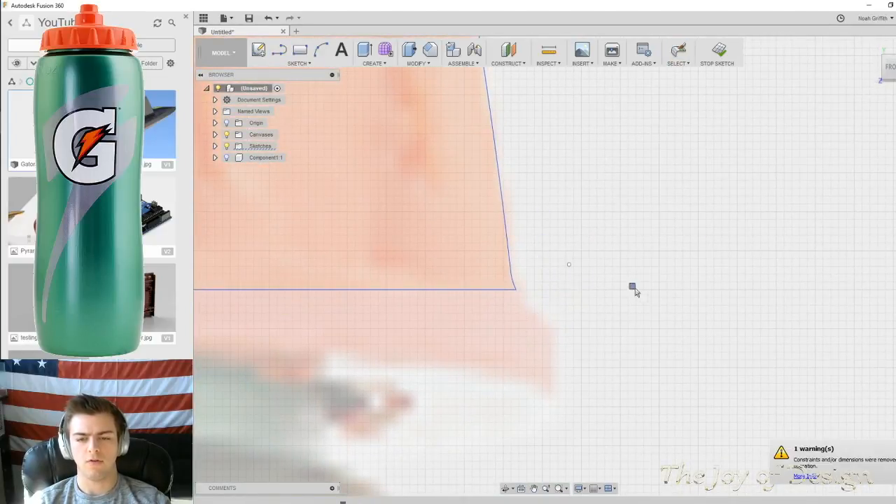
scroll(658, 248, down, 5)
mouse_move(676, 214)
middle_down()
mouse_move(623, 223)
mouse_move(642, 221)
middle_up()
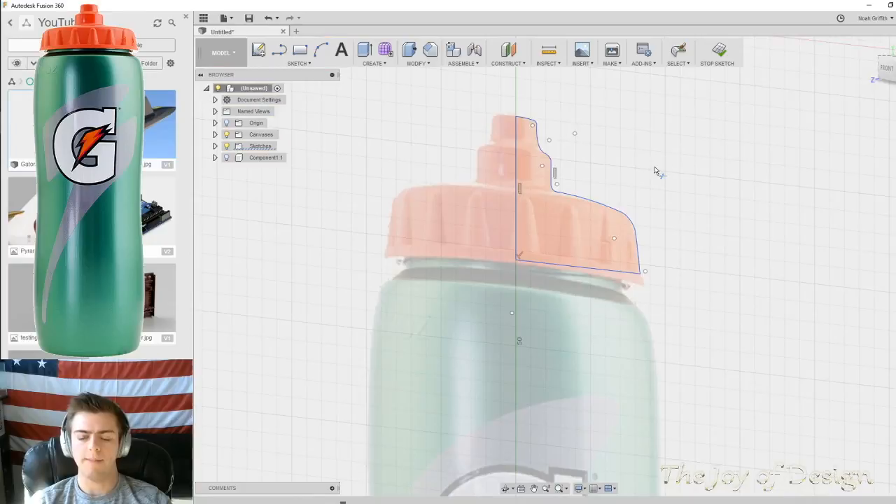
click(721, 59)
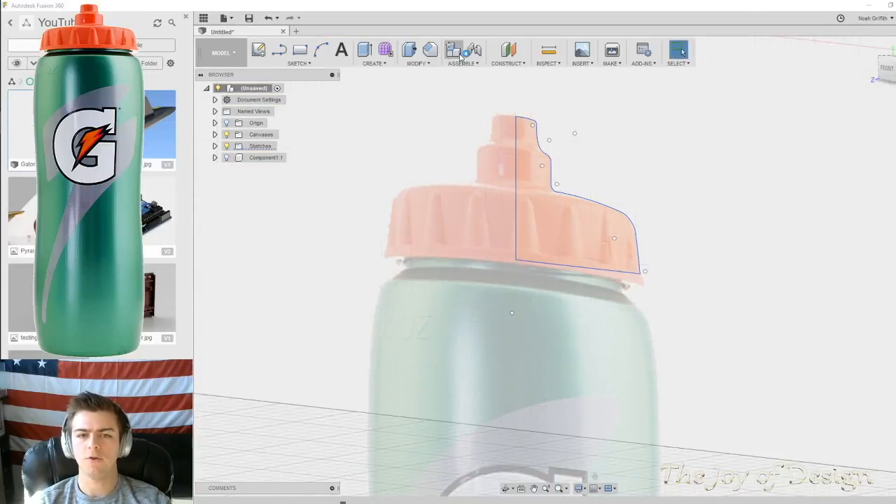
Set up a 360° revolve of the cap's closed half profile about its vertical centre line
click(387, 64)
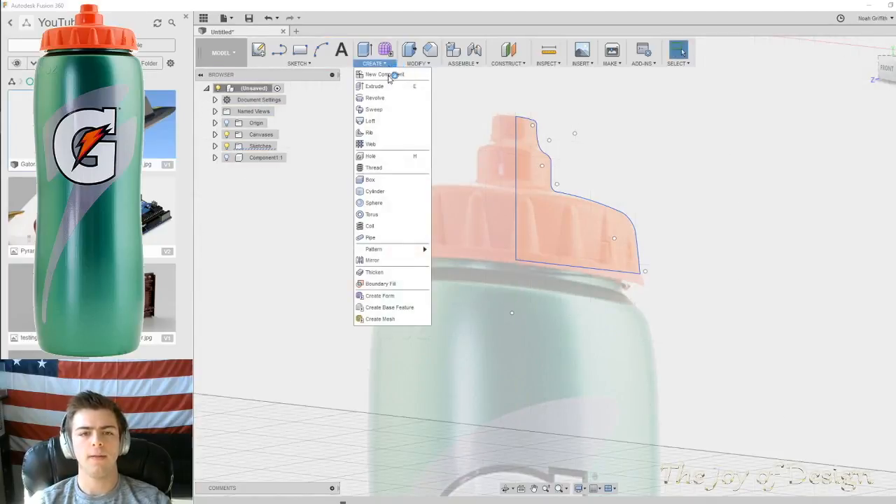
click(376, 98)
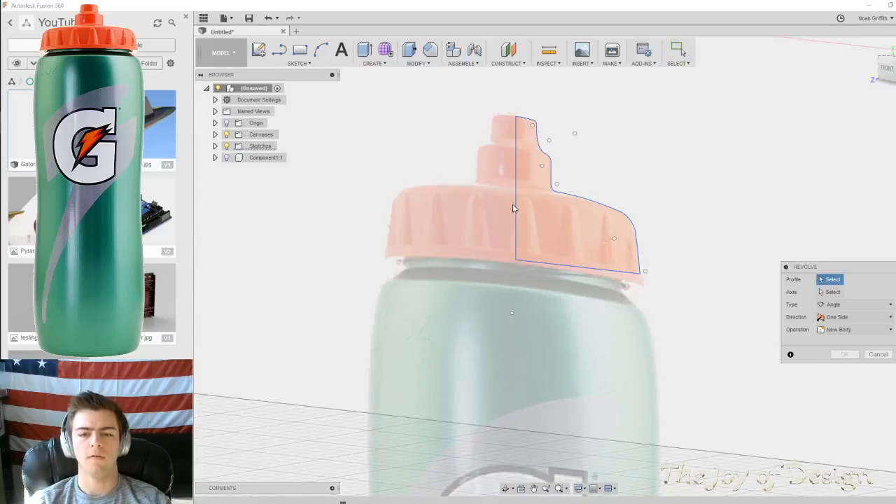
click(526, 215)
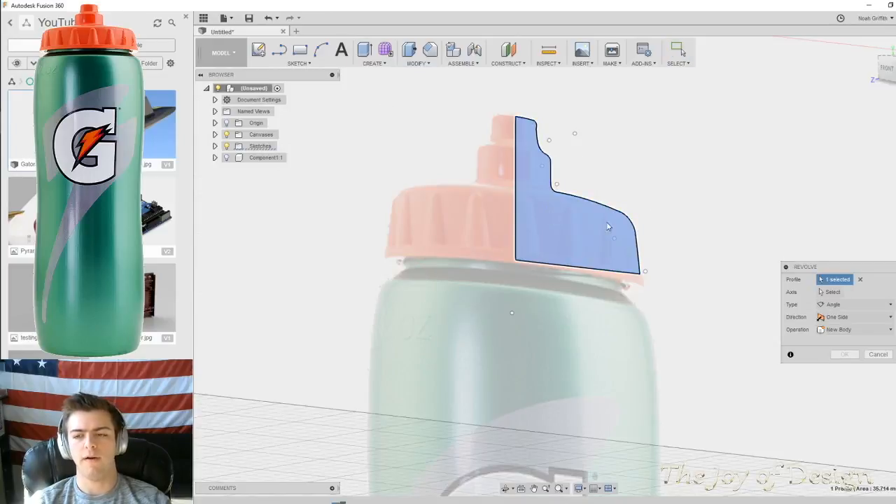
click(515, 201)
shift+middle_drag(515, 202, 665, 160)
Set the cap revolve's operation to New Component and complete it
click(225, 161)
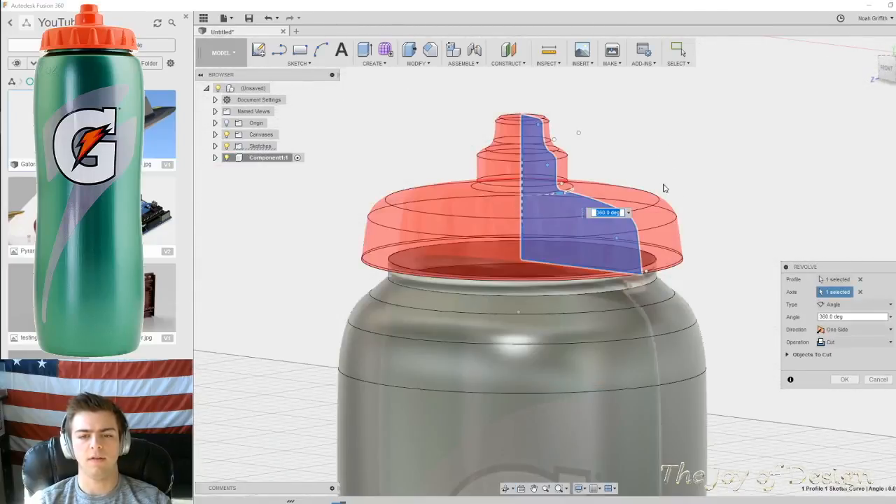
scroll(665, 187, up, 3)
scroll(674, 194, down, 5)
middle_drag(742, 206, 677, 148)
click(853, 342)
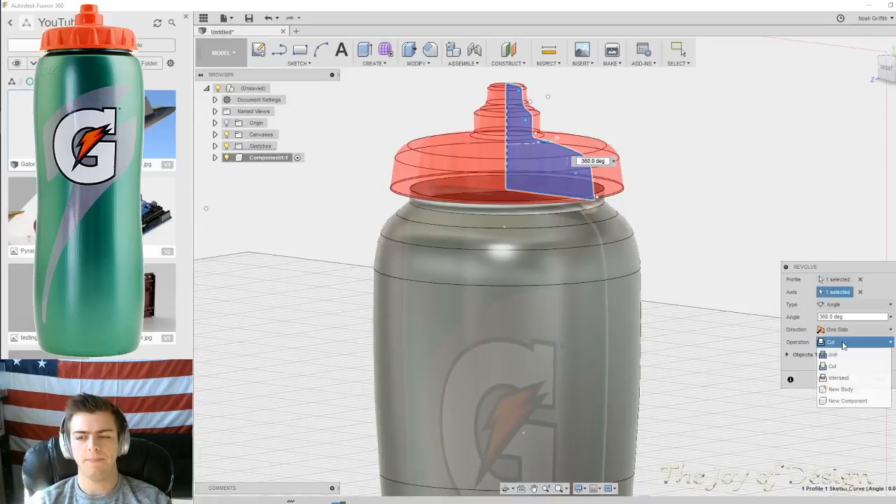
click(840, 394)
shift+middle_drag(763, 252, 744, 208)
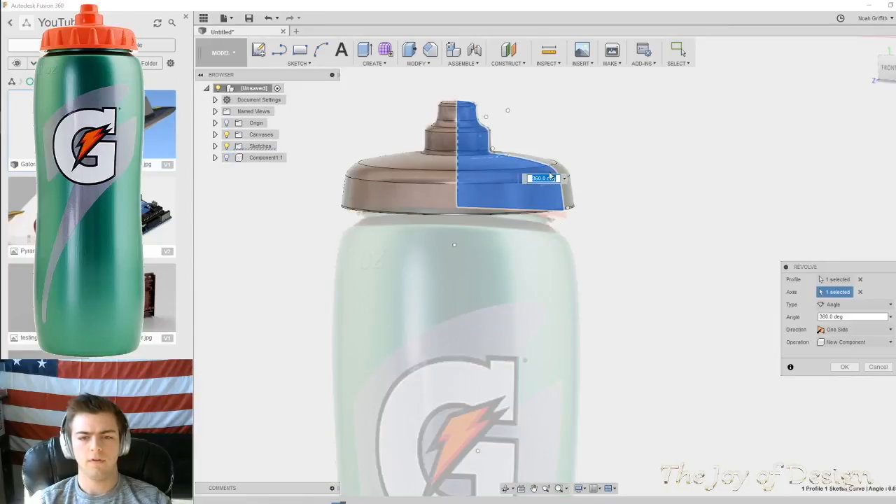
scroll(662, 198, up, 4)
shift+middle_drag(662, 198, 695, 254)
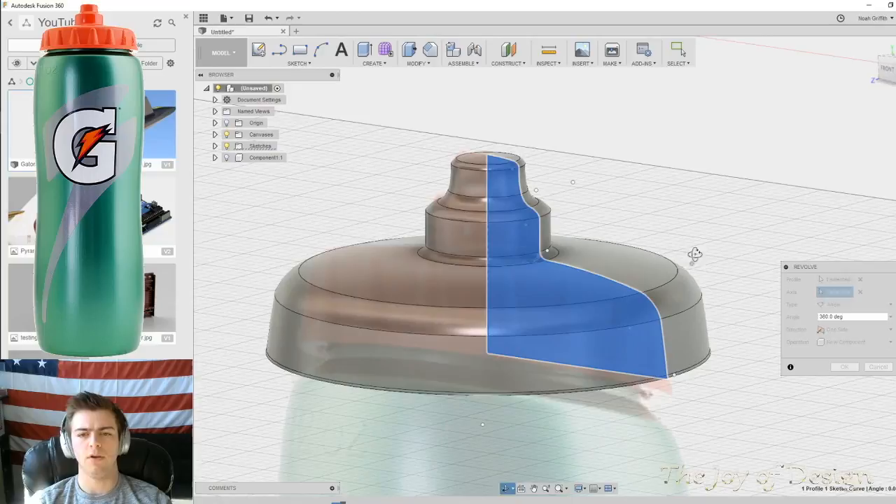
click(844, 366)
mouse_move(616, 202)
shift+middle_down()
mouse_move(612, 183)
mouse_move(632, 198)
mouse_move(616, 215)
mouse_move(615, 203)
shift+middle_up()
click(417, 63)
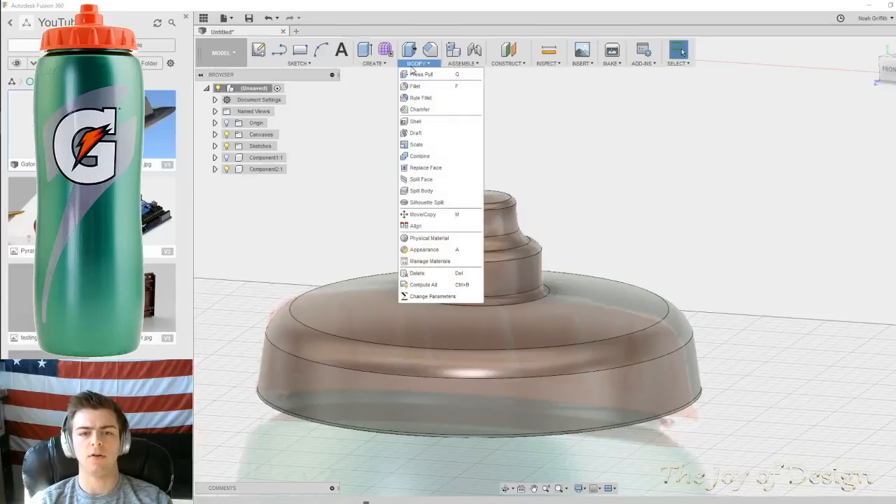
click(413, 119)
shift+middle_drag(562, 166, 562, 147)
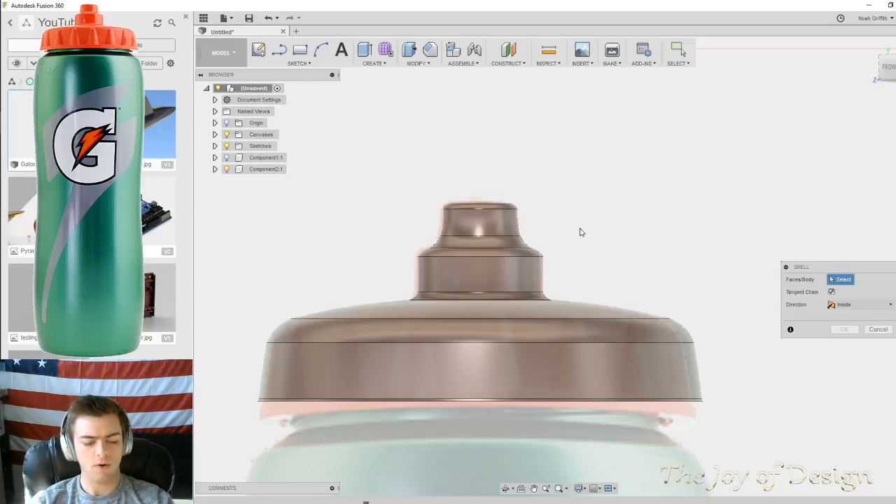
shift+middle_drag(579, 268, 491, 289)
click(491, 288)
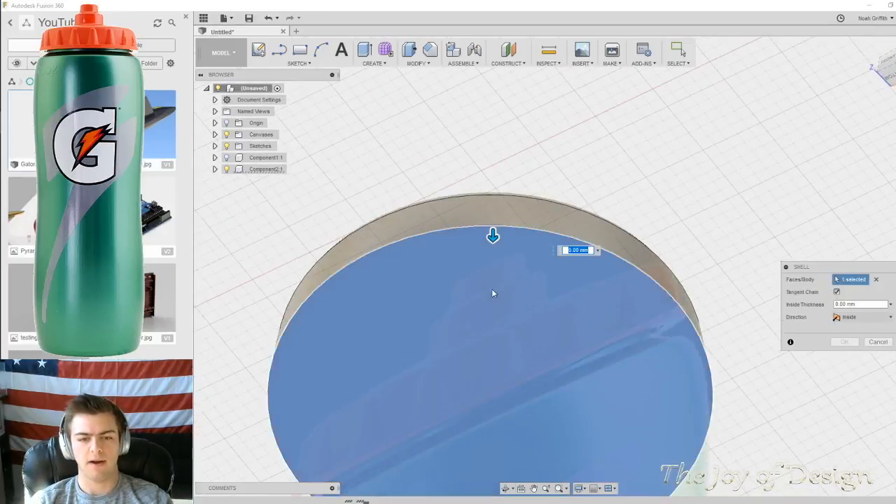
shift+middle_drag(646, 145, 644, 122)
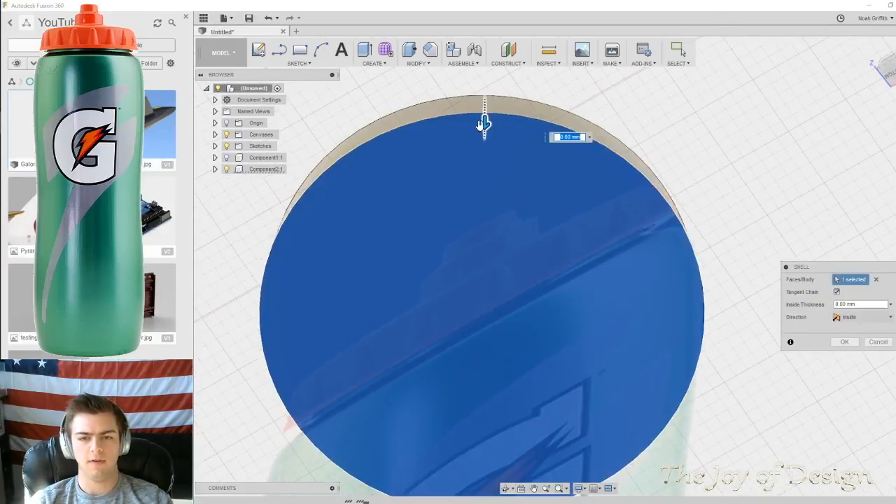
drag(484, 127, 483, 136)
shift+middle_drag(695, 171, 627, 150)
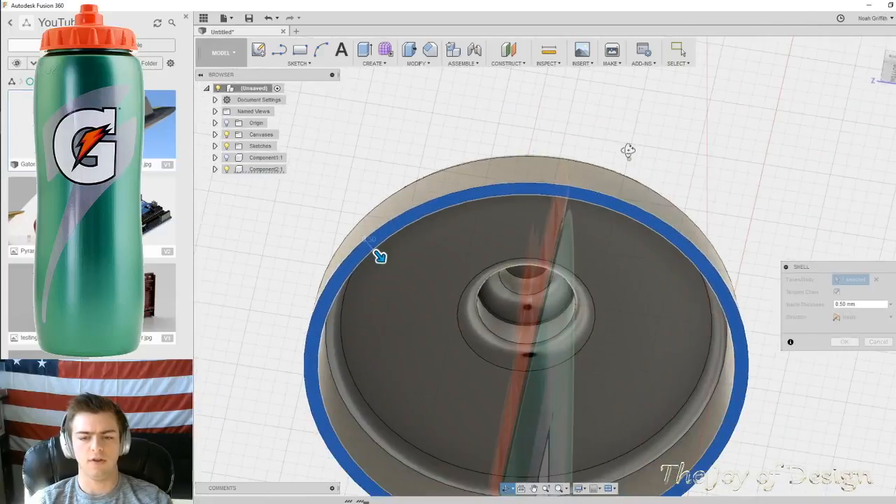
click(877, 341)
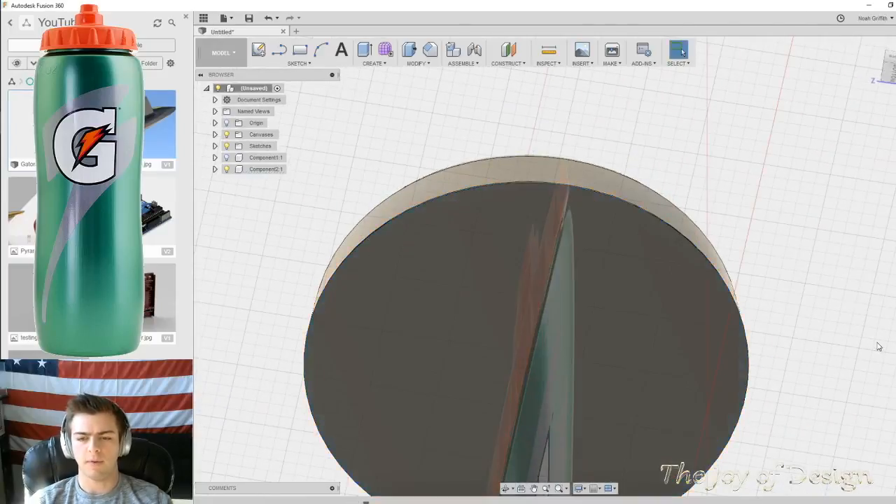
Shell the cap open at its flat bottom face with an inside thickness of 0.50 mm
click(417, 64)
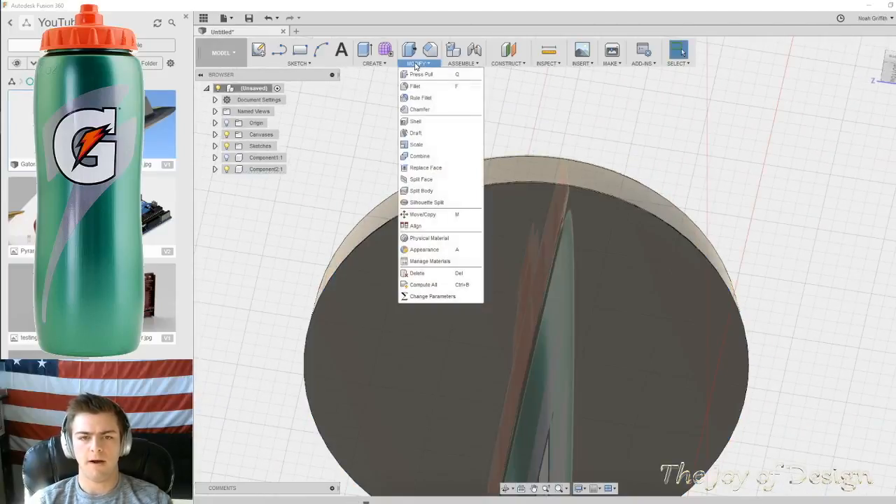
click(416, 121)
shift+middle_drag(490, 303, 524, 322)
click(436, 164)
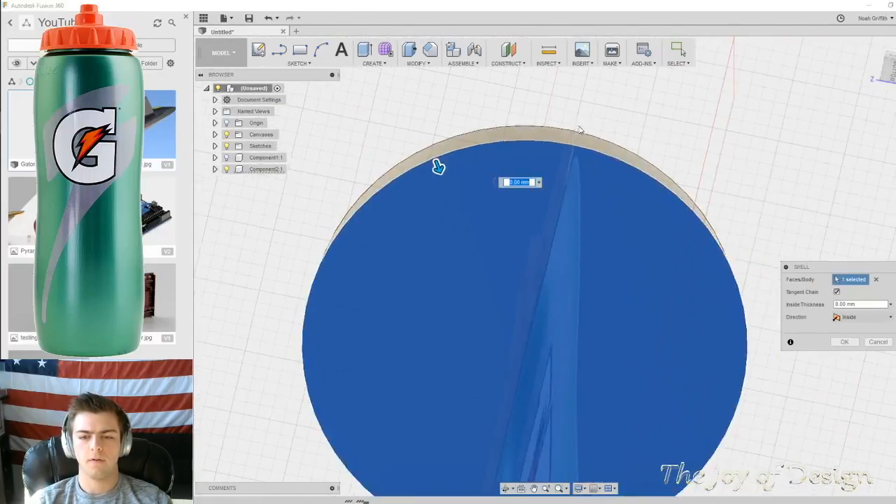
drag(437, 167, 445, 179)
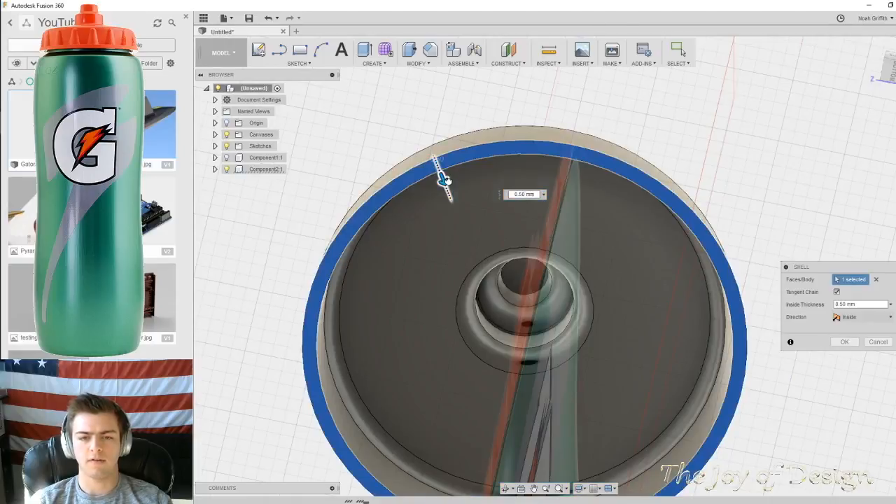
click(844, 341)
shift+middle_drag(539, 329, 544, 194)
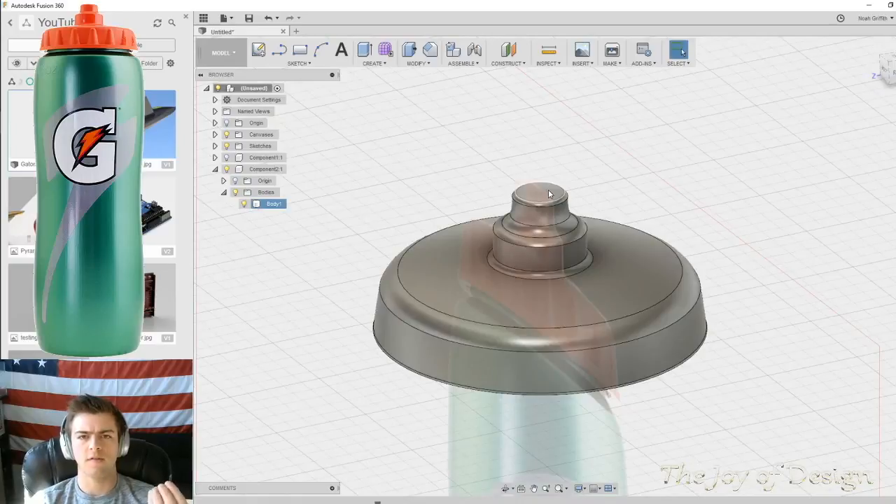
click(216, 169)
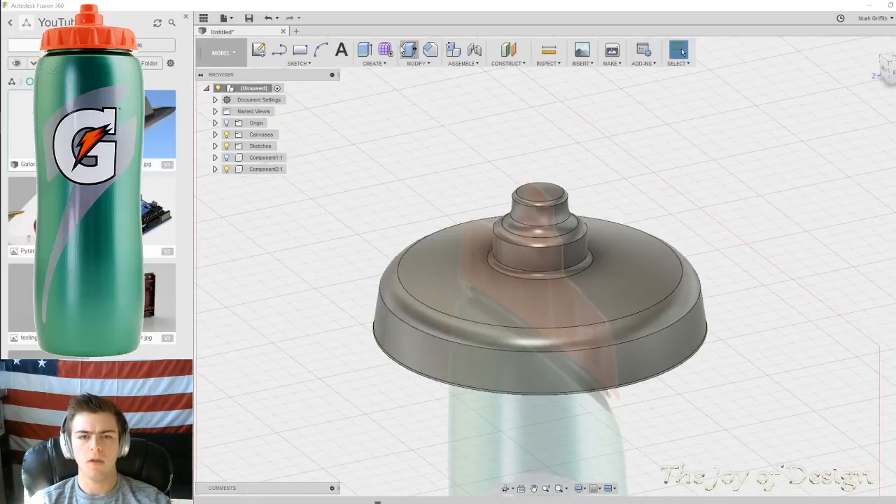
click(507, 63)
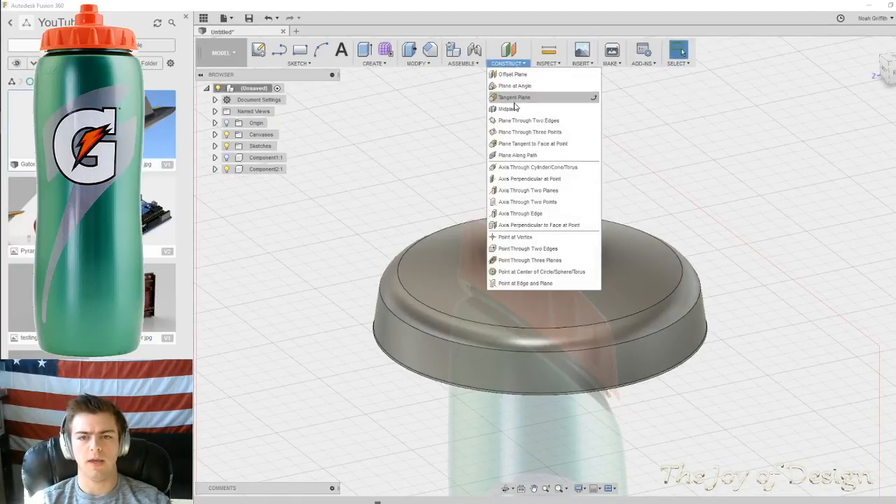
click(514, 112)
shift+middle_drag(675, 298, 703, 150)
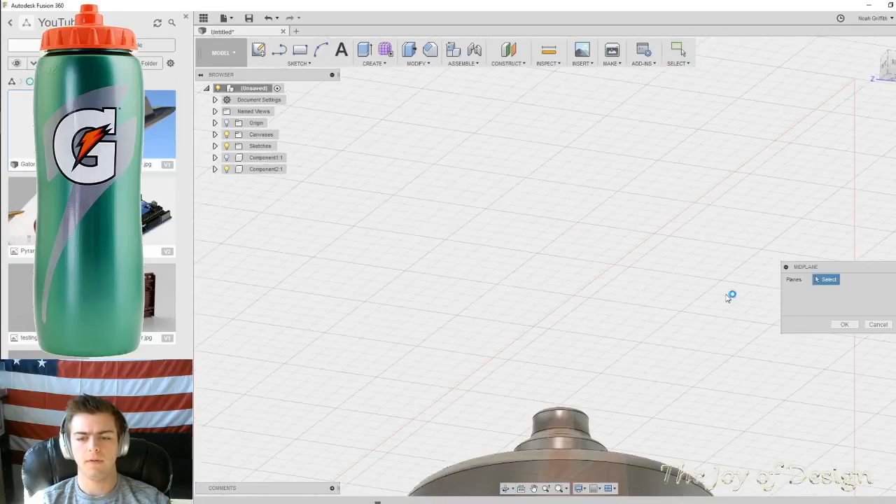
middle_drag(730, 297, 621, 98)
click(596, 333)
shift+middle_drag(593, 196, 595, 217)
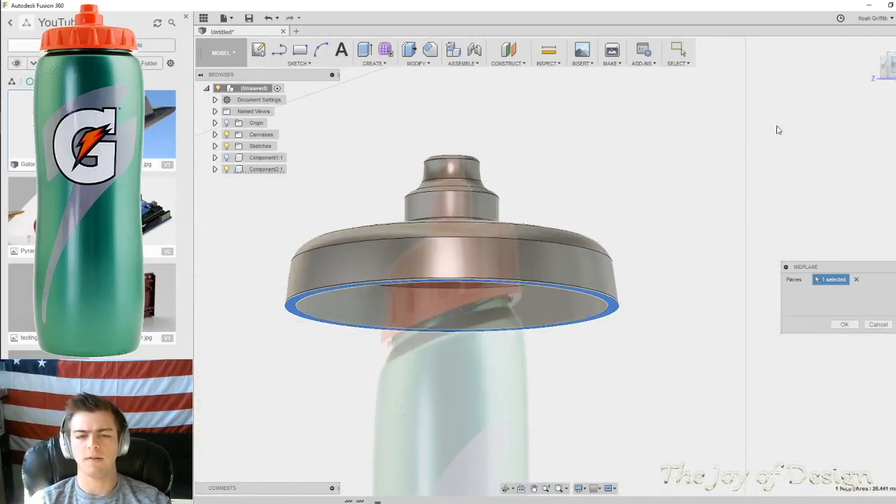
middle_drag(577, 157, 736, 192)
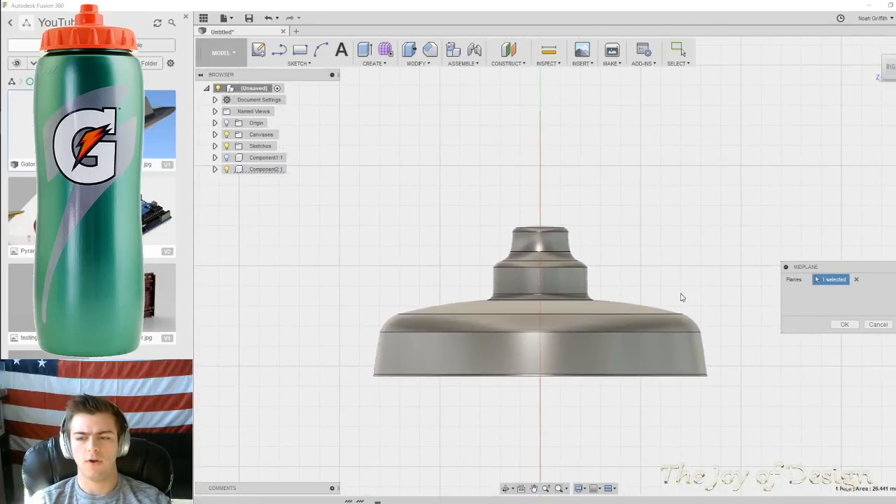
click(877, 325)
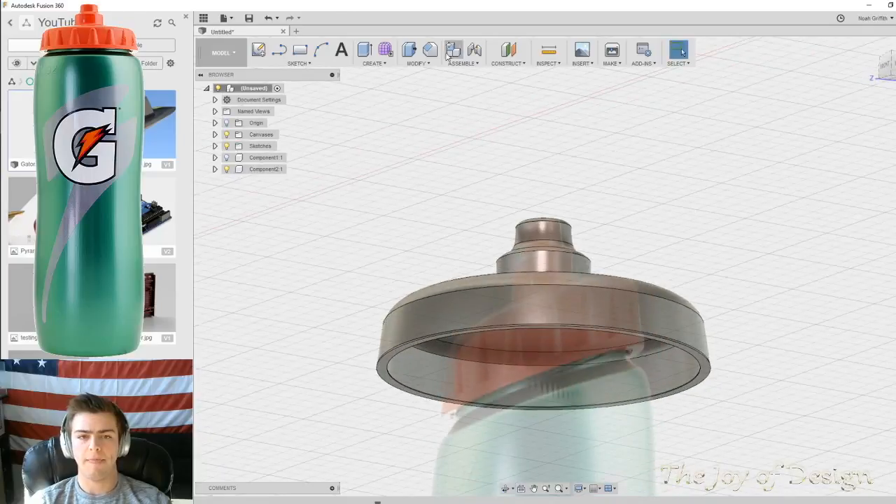
Create a construction plane offset -10.00 mm from the cap's bottom rim face, so it lies above the spout
click(507, 64)
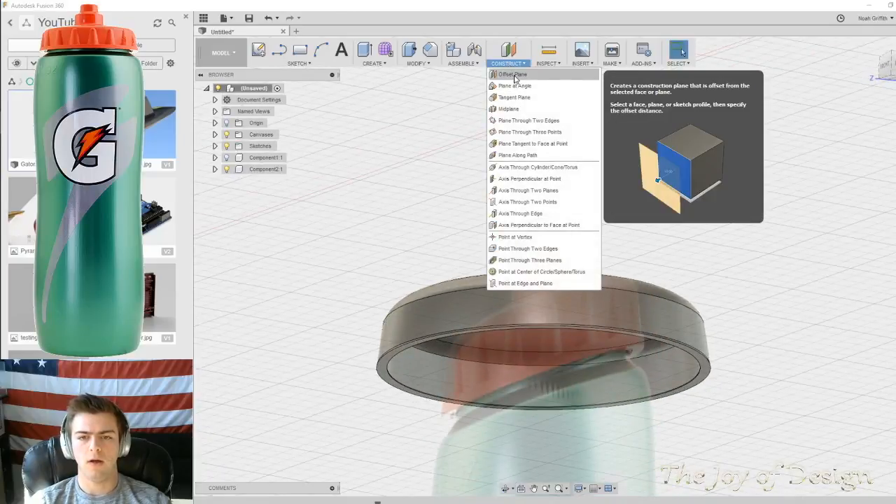
click(510, 81)
click(697, 355)
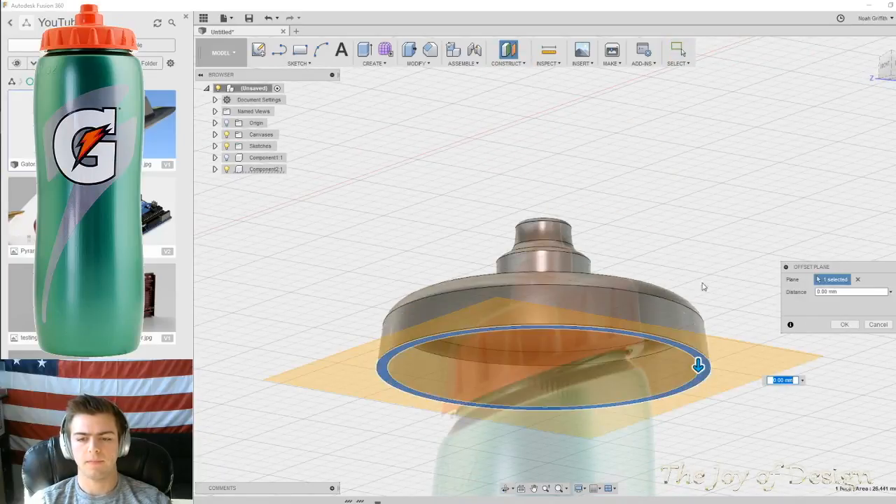
click(894, 67)
middle_drag(601, 241, 615, 254)
drag(564, 437, 571, 238)
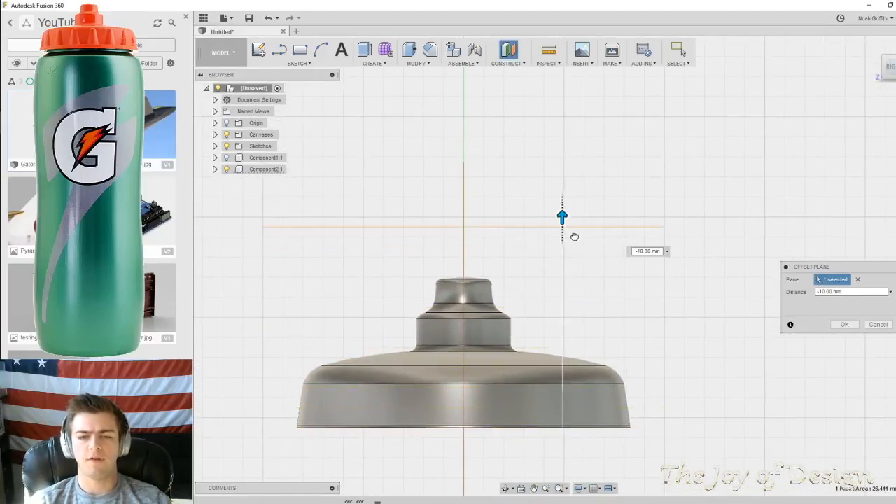
click(858, 325)
Sketch a circle about 1.78 mm in diameter on the offset plane, centred on the cap's axis, and finish the sketch
shift+middle_drag(551, 157, 717, 222)
shift+middle_drag(679, 163, 670, 208)
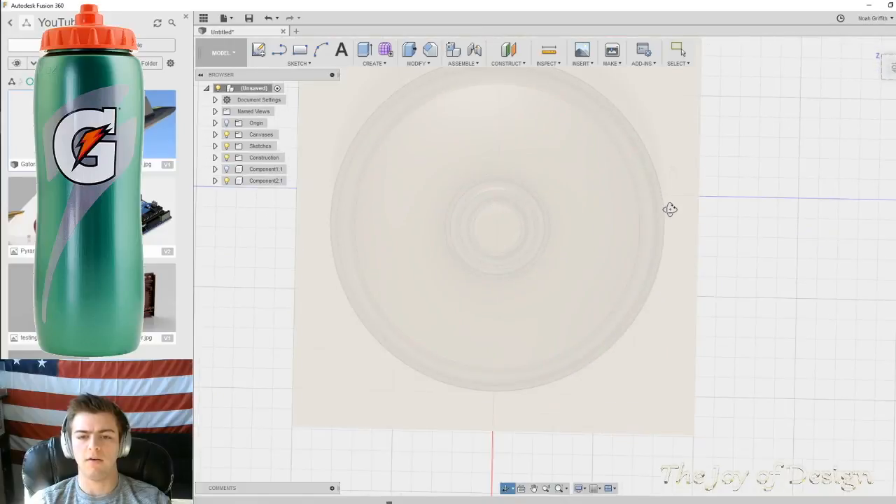
click(894, 67)
middle_drag(646, 150, 658, 186)
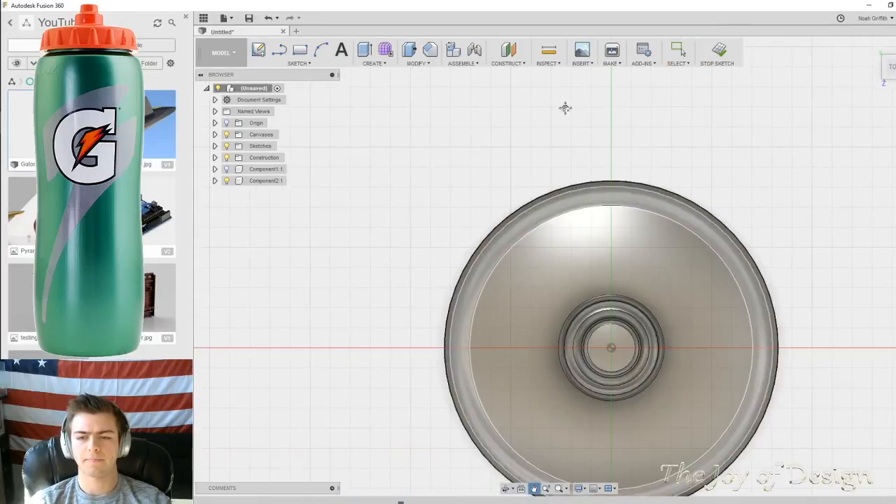
scroll(524, 236, up, 5)
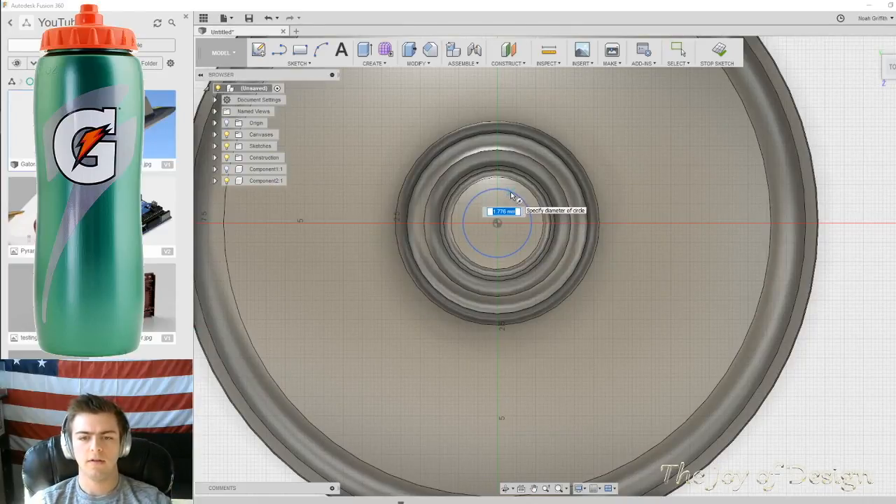
key(Escape)
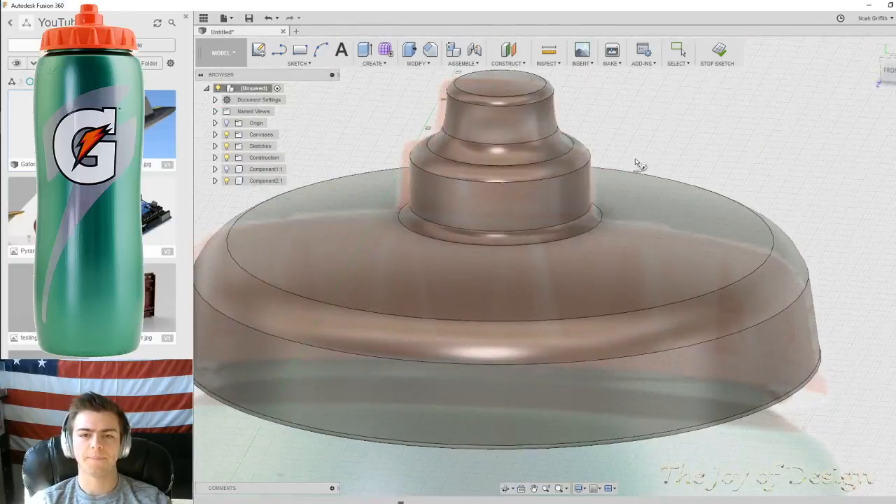
mouse_move(635, 162)
middle_down()
mouse_move(562, 343)
mouse_move(548, 304)
middle_up()
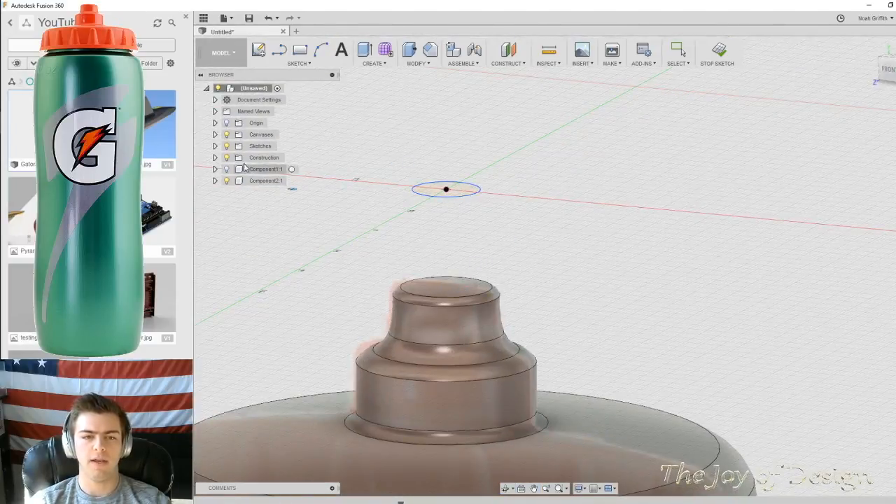
click(717, 50)
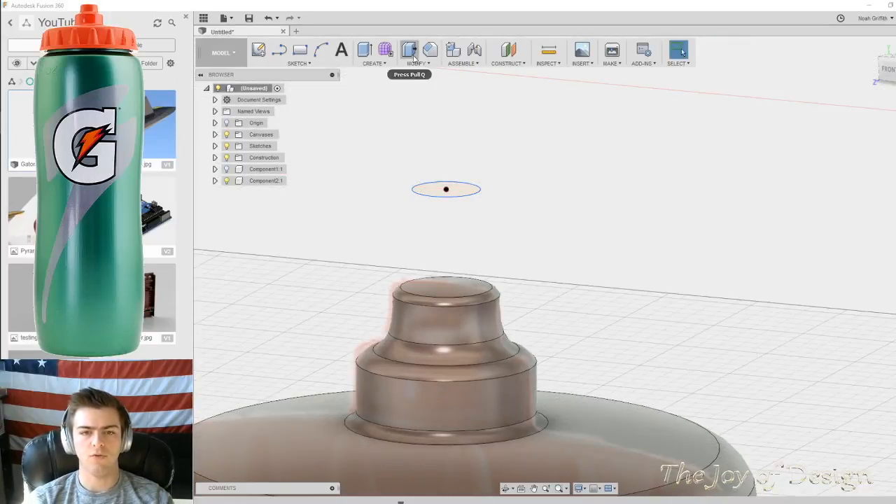
Set up a cut extrusion of the circle down into the cap's spout, about 3.60 mm long
click(365, 58)
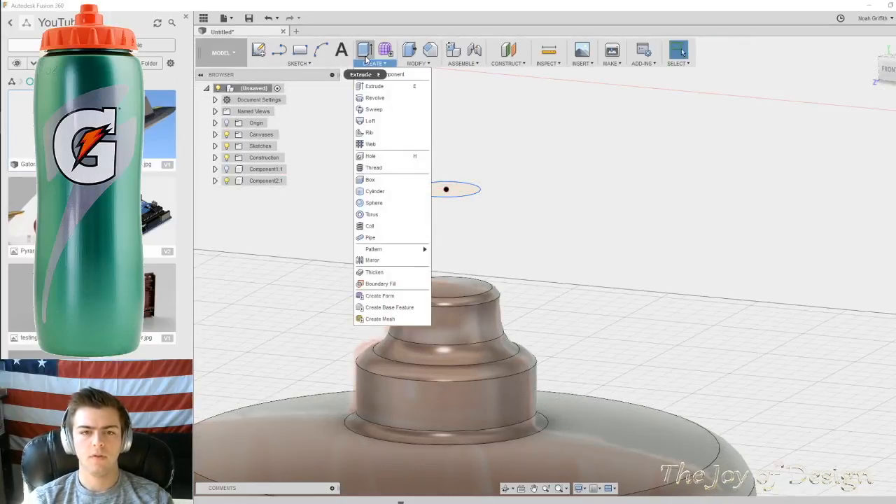
click(538, 172)
shift+middle_drag(538, 166, 586, 105)
key(e)
click(459, 191)
drag(454, 120, 454, 252)
middle_drag(535, 178, 558, 288)
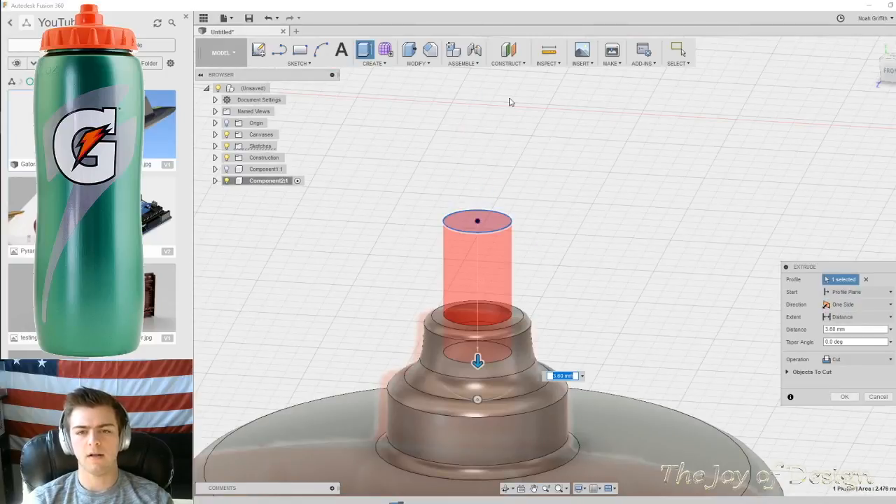
middle_drag(508, 315, 523, 256)
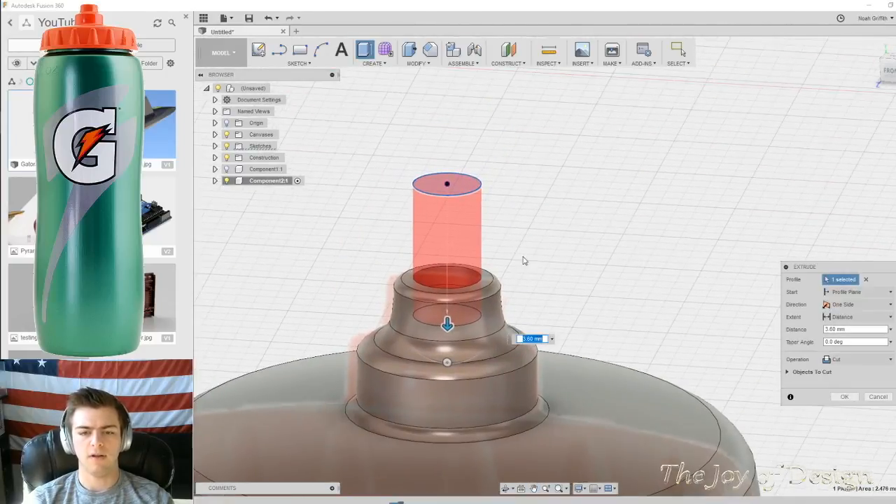
Extend the circle's cut extrusion to 10.50 mm so it passes through the spout, and complete it
drag(449, 322, 447, 458)
scroll(566, 311, up, 3)
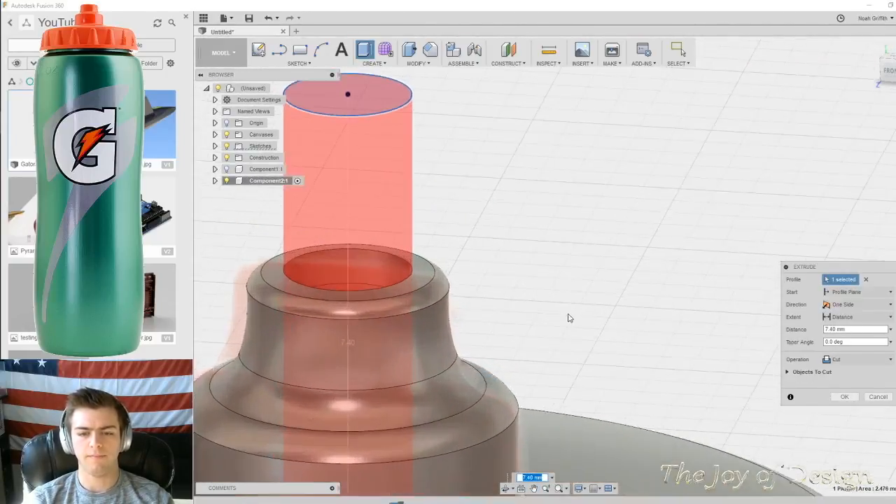
scroll(592, 312, down, 6)
scroll(592, 312, down, 3)
middle_drag(593, 301, 555, 70)
scroll(595, 252, down, 4)
drag(551, 190, 605, 132)
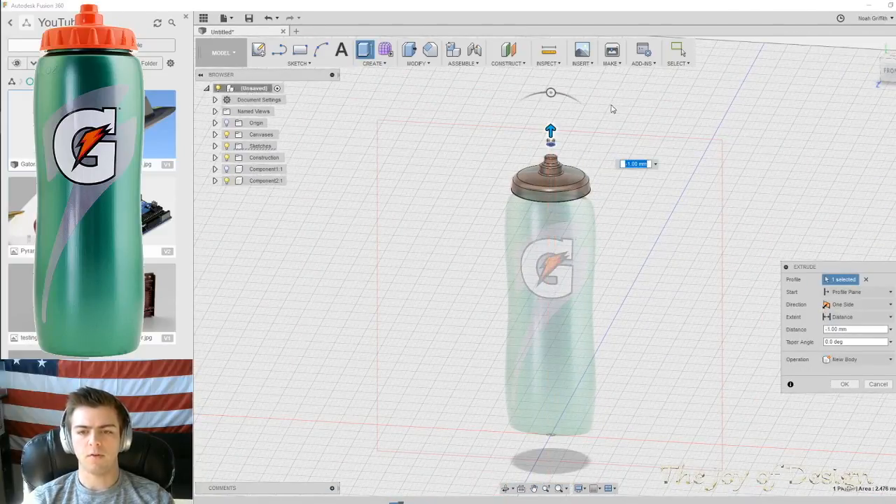
middle_drag(544, 151, 481, 265)
scroll(511, 236, up, 5)
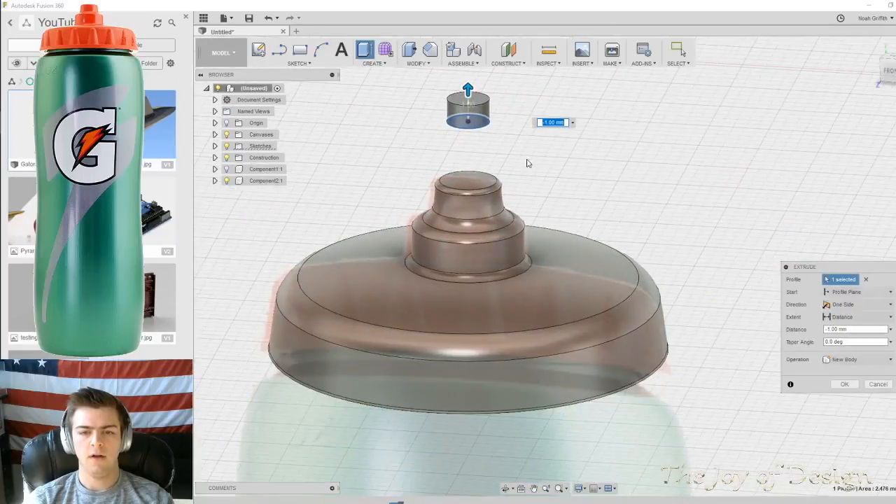
drag(475, 97, 469, 371)
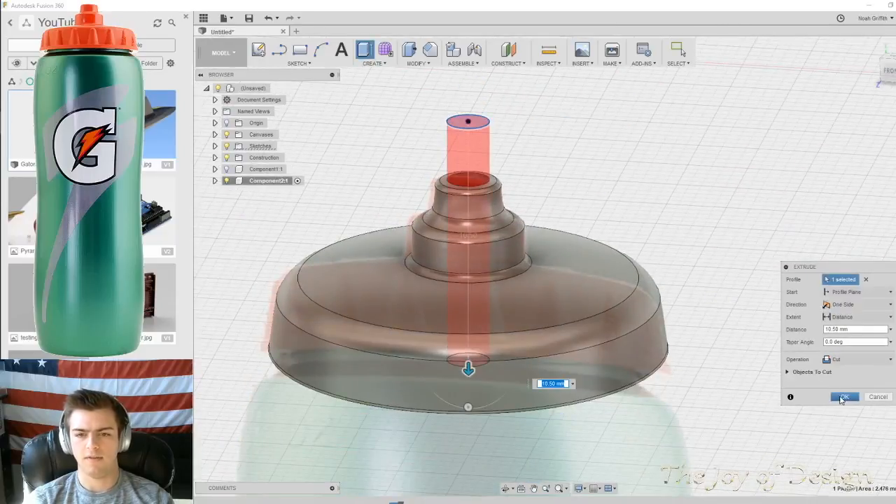
click(843, 397)
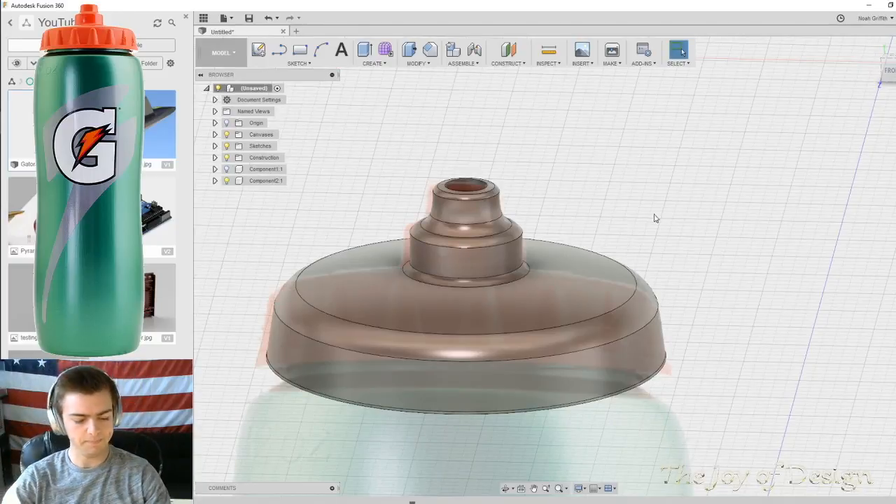
Show the bottle body component together with the cap
click(226, 169)
shift+middle_drag(666, 242, 686, 211)
middle_drag(686, 211, 702, 279)
scroll(718, 322, down, 5)
shift+middle_drag(717, 325, 644, 237)
scroll(645, 238, up, 8)
mouse_move(537, 214)
shift+middle_down()
mouse_move(552, 207)
mouse_move(546, 212)
shift+middle_up()
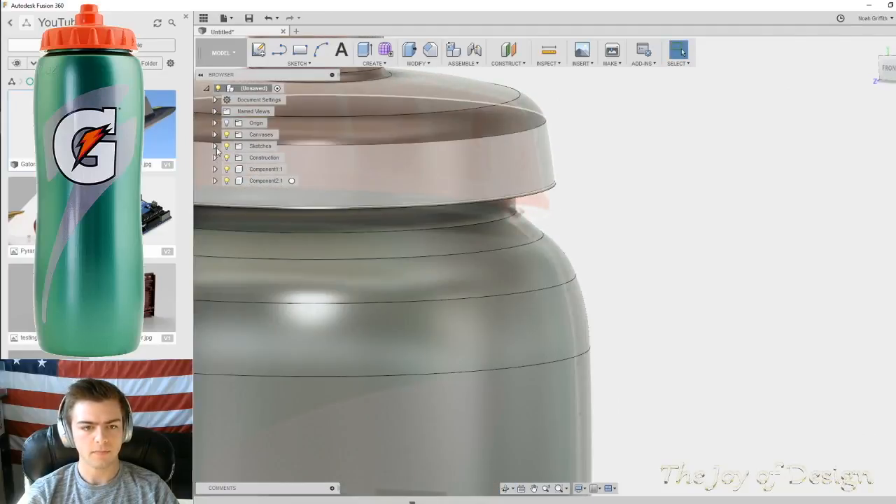
Set the gatorade canvas's opacity to 100 and accept the edit
click(215, 135)
right_click(264, 148)
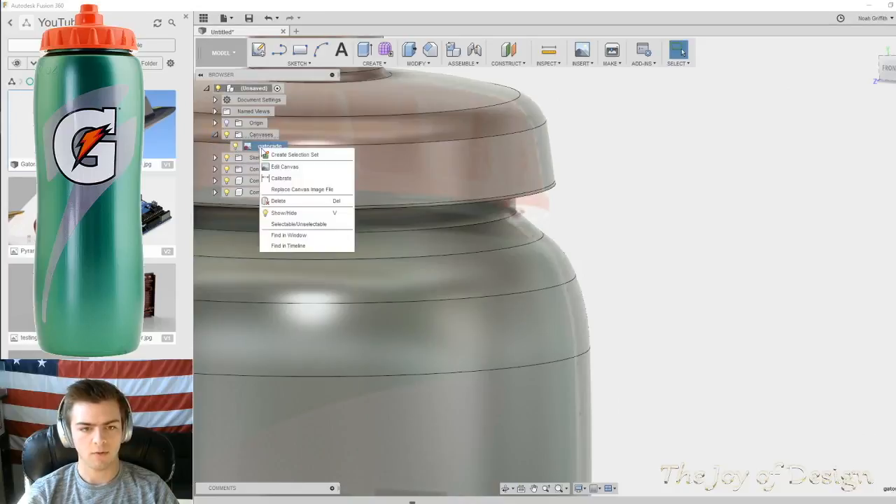
click(284, 166)
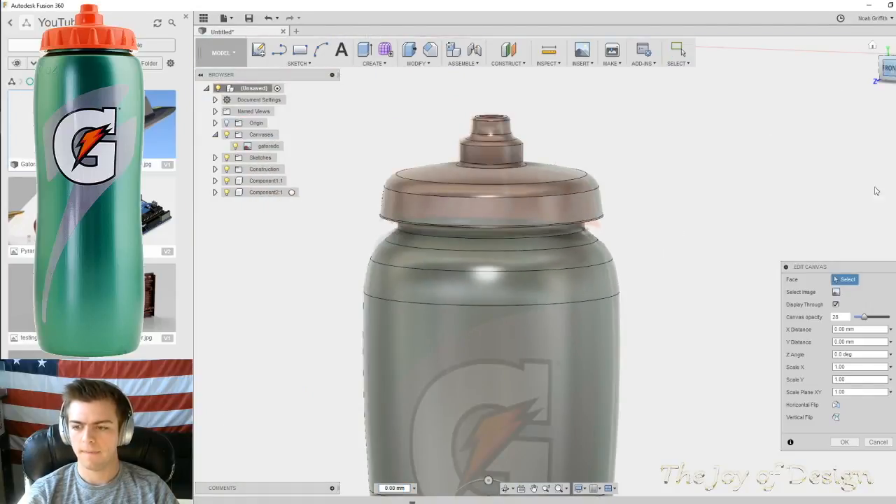
drag(865, 317, 891, 317)
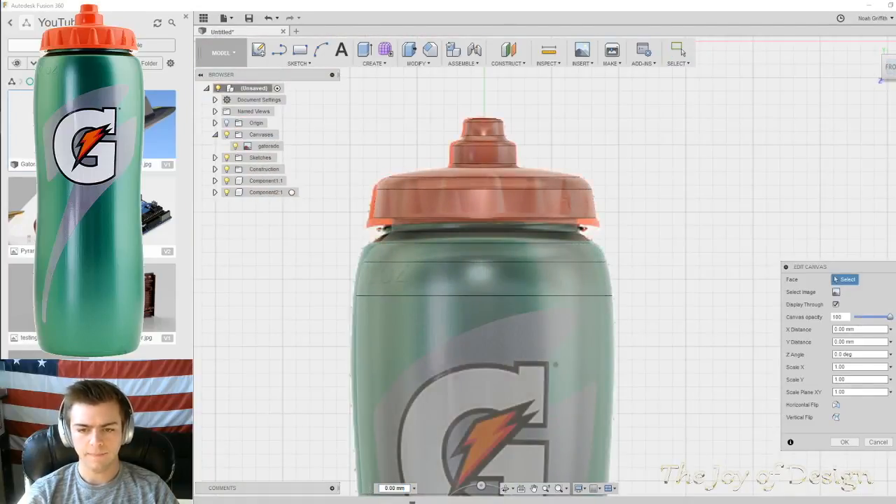
scroll(614, 236, up, 5)
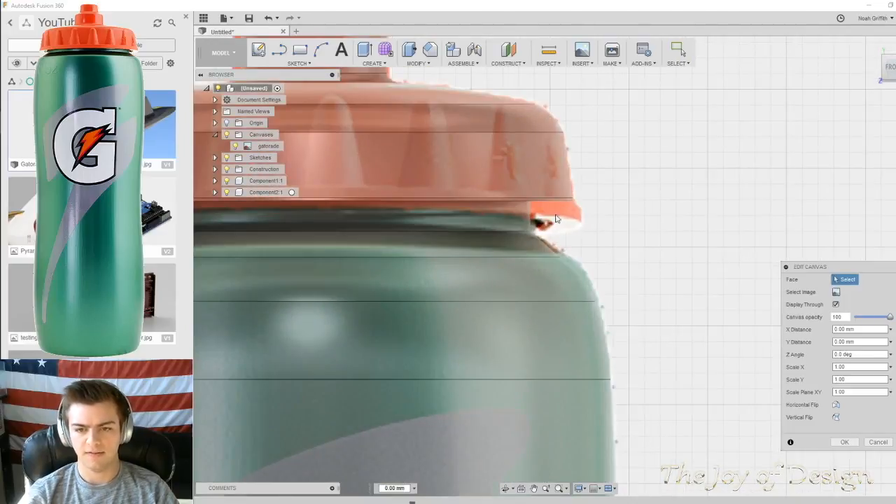
shift+middle_drag(641, 260, 758, 337)
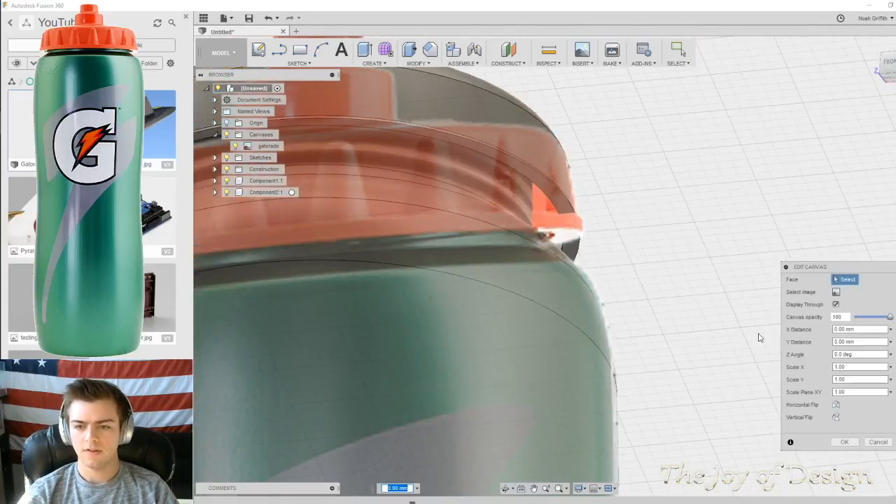
click(845, 443)
Extrude the cap's bottom rim face 0.60 mm downward with the Join operation, using the reference image's cap edge as guide
shift+middle_drag(614, 189, 540, 250)
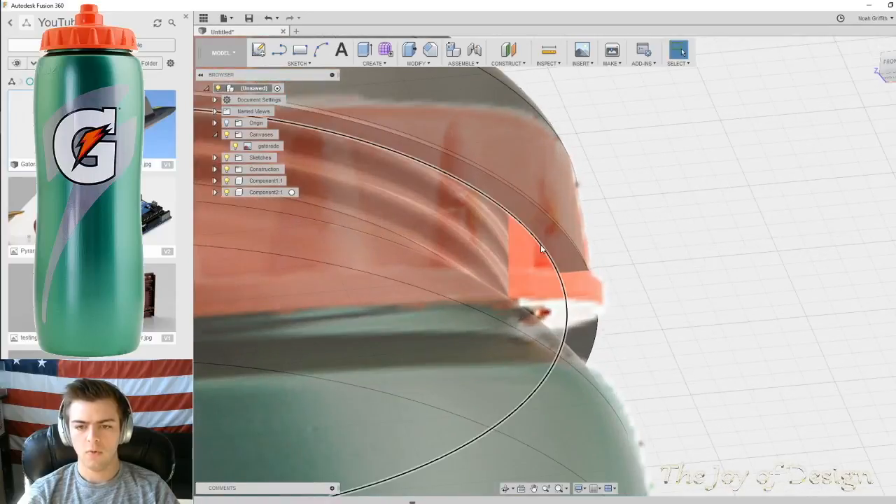
key(e)
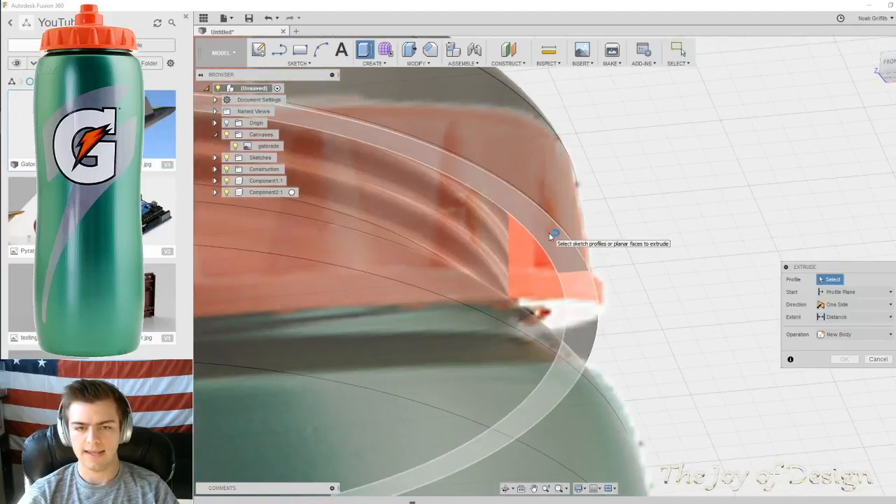
click(550, 236)
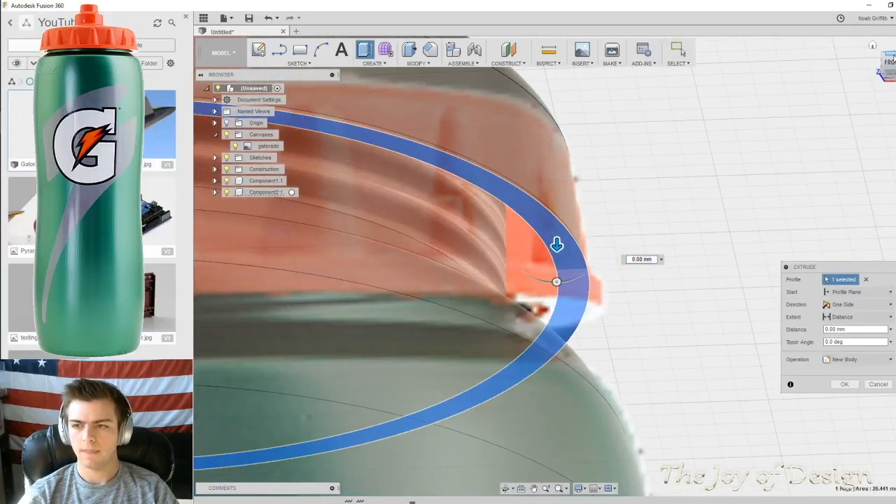
click(889, 75)
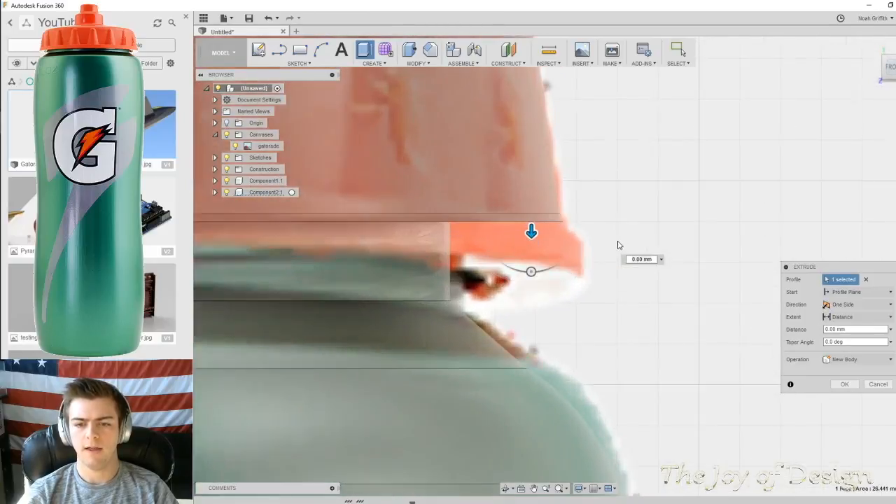
drag(554, 168, 548, 195)
scroll(599, 184, down, 5)
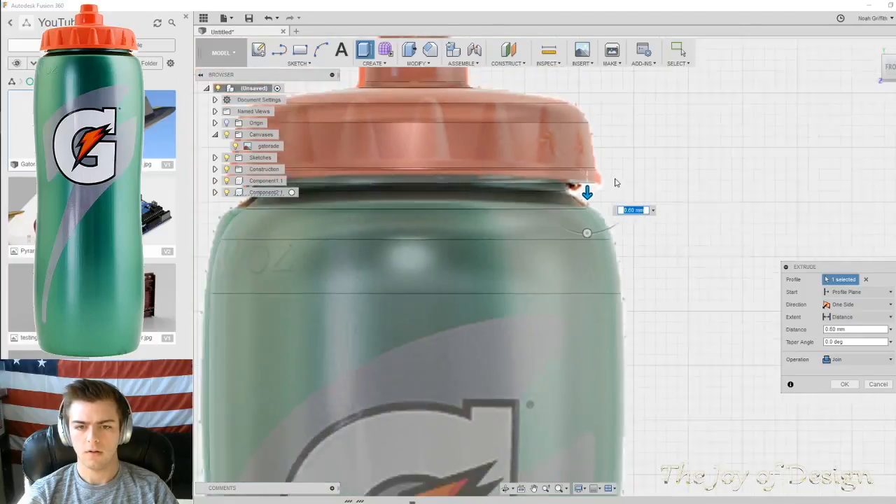
scroll(616, 182, down, 1)
middle_drag(627, 152, 746, 184)
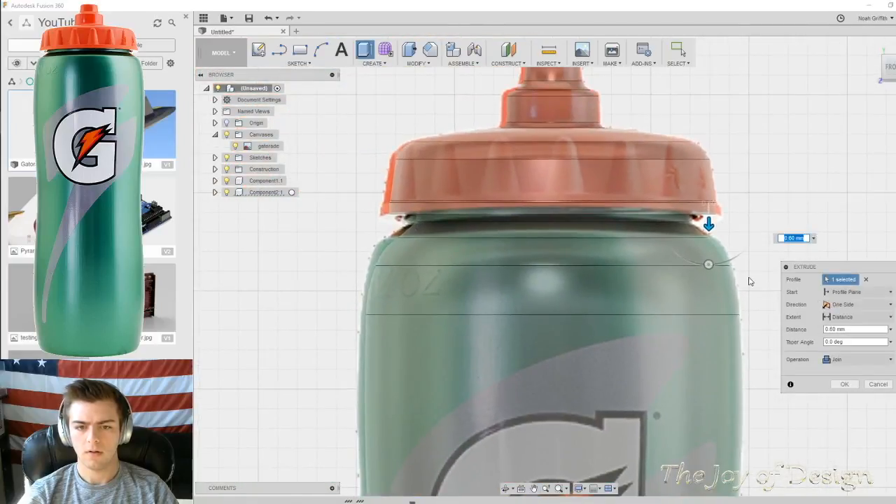
click(844, 383)
Hide the reference canvases so only the modelled bottle and cap are shown
shift+middle_drag(812, 304, 800, 234)
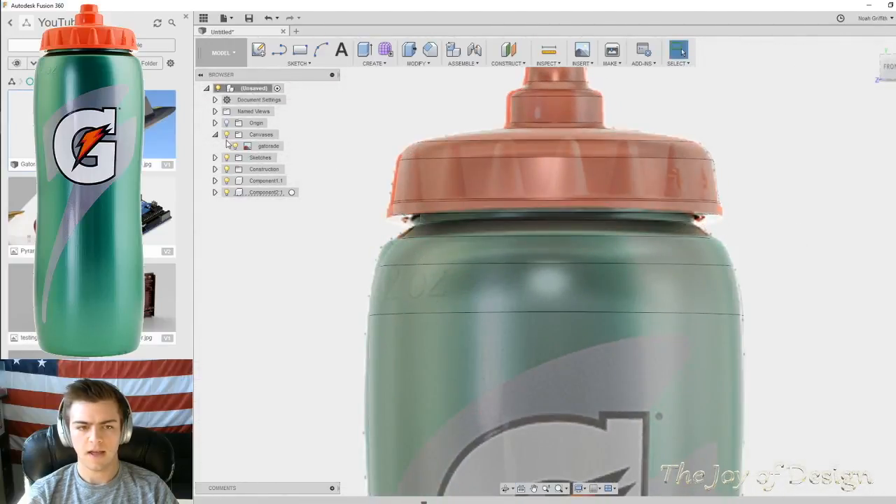
click(226, 135)
click(215, 136)
scroll(714, 234, down, 5)
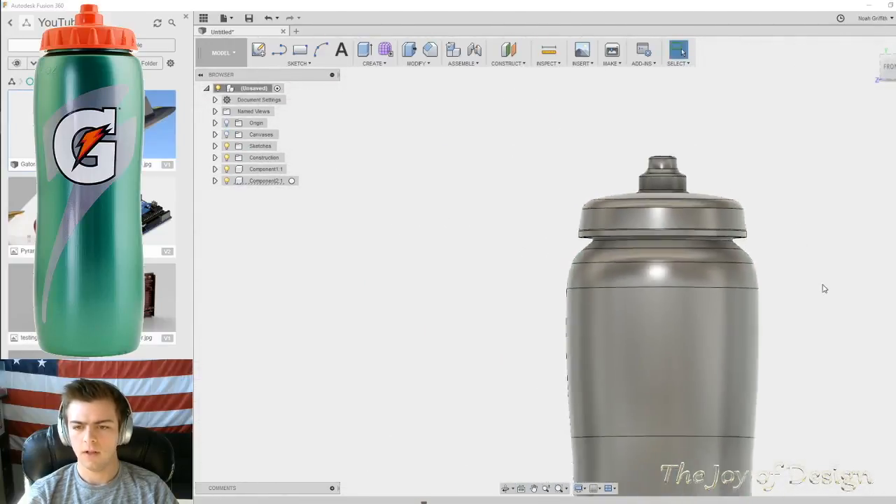
shift+middle_drag(718, 238, 626, 216)
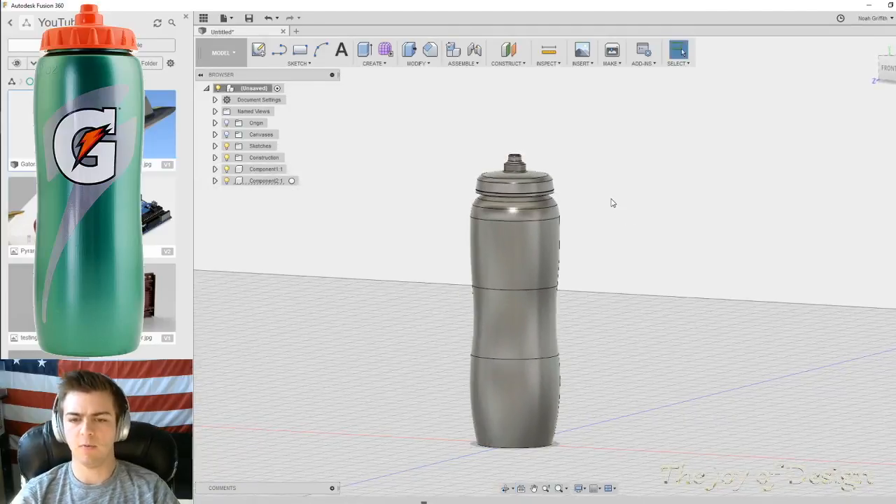
Switch to the Render workspace and open the Appearance settings
click(231, 54)
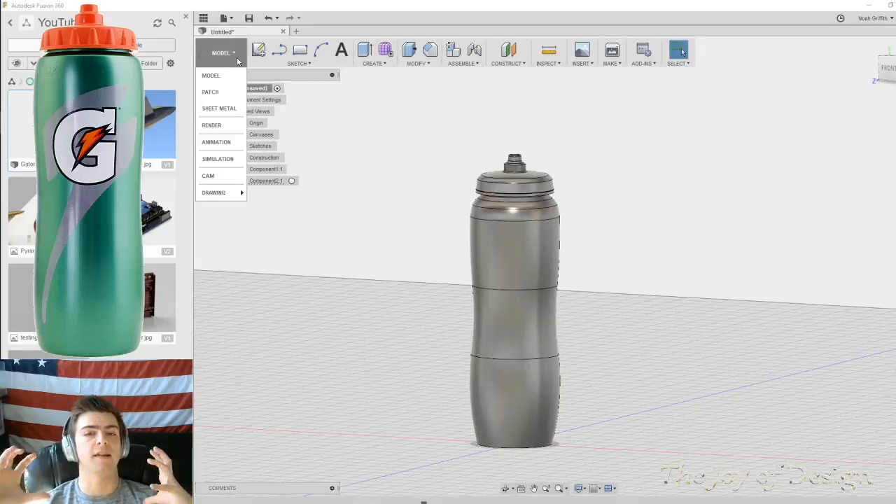
click(231, 126)
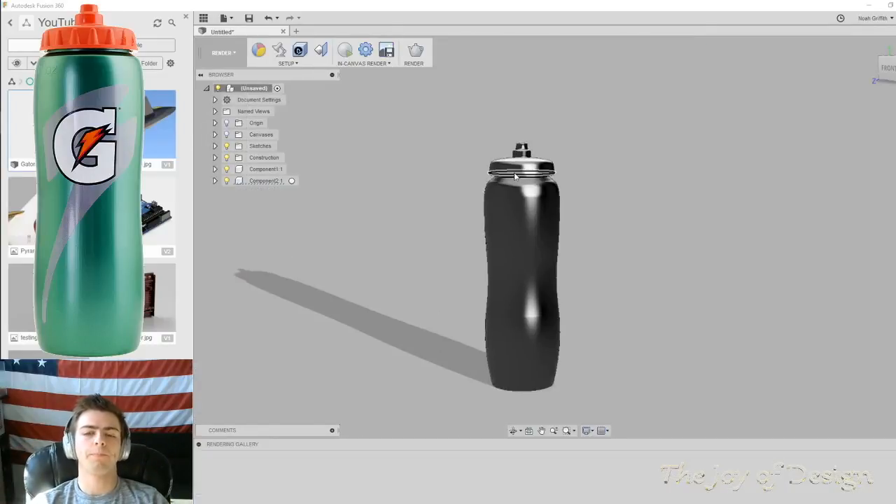
click(258, 49)
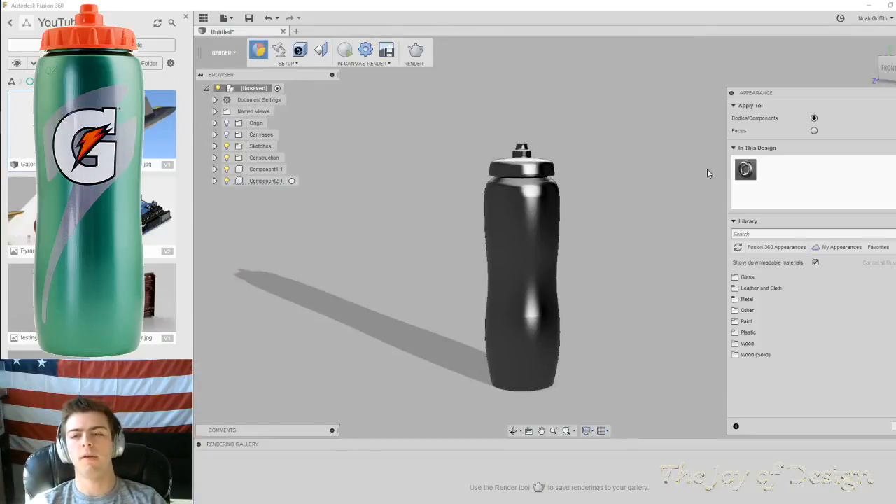
Apply Plastic - Glossy (Green) to the bottle body and Plastic - Glossy (Red) to the cap
click(754, 333)
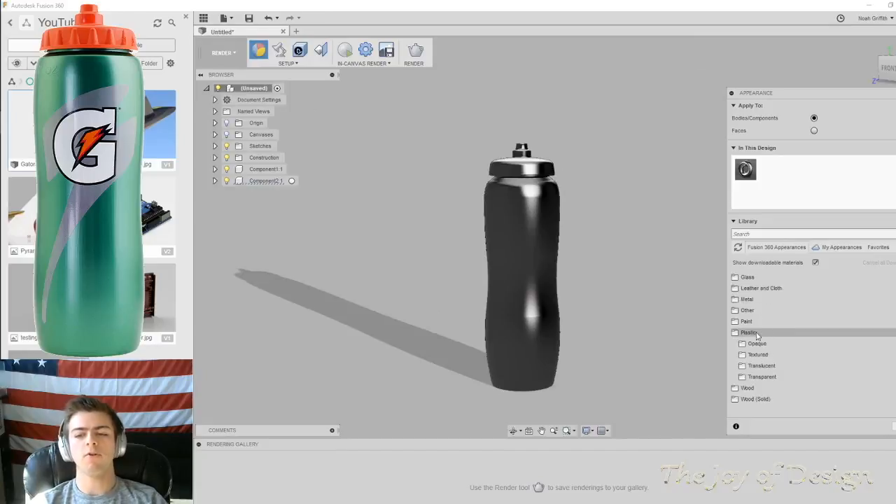
click(766, 343)
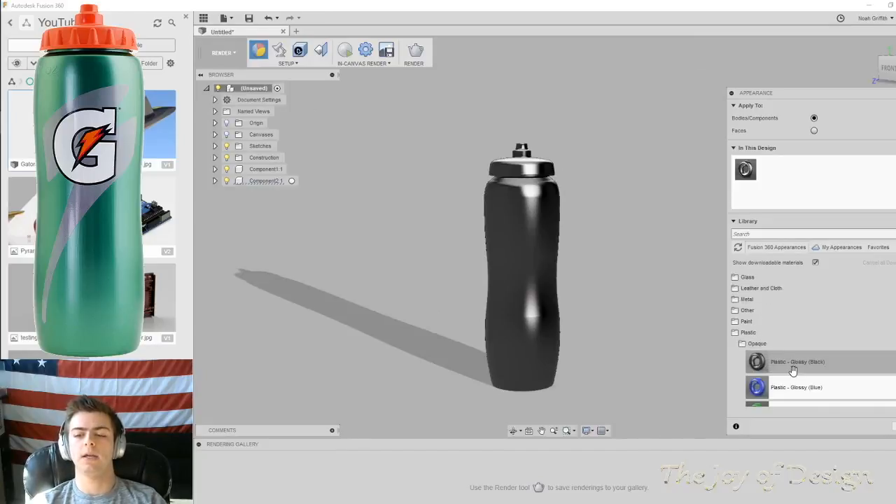
scroll(793, 367, down, 1)
drag(796, 378, 540, 269)
scroll(826, 371, down, 1)
scroll(827, 371, down, 2)
drag(820, 339, 528, 170)
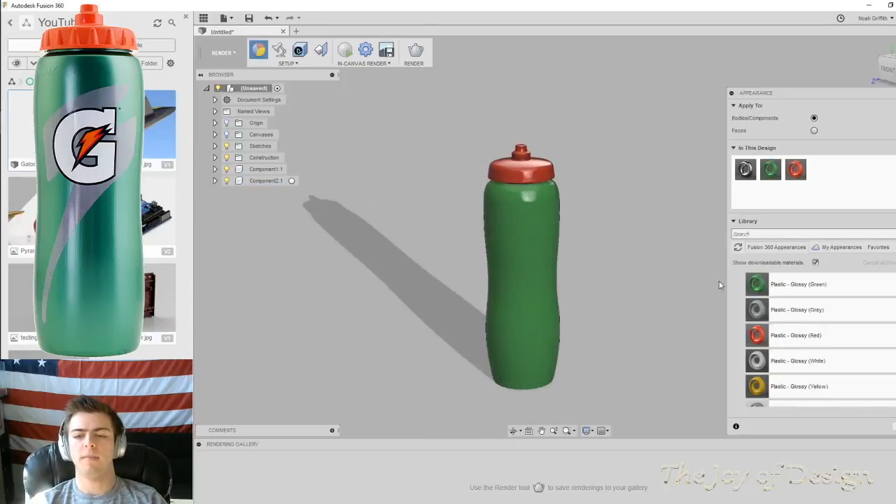
Change the colour of the Plastic - Glossy (Green) appearance to RGB 51, 146, 54
right_click(774, 172)
click(796, 177)
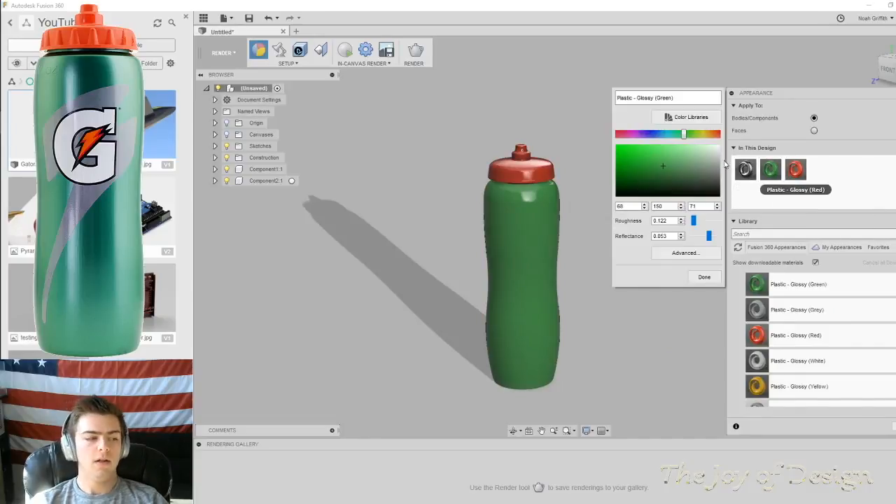
drag(669, 165, 651, 169)
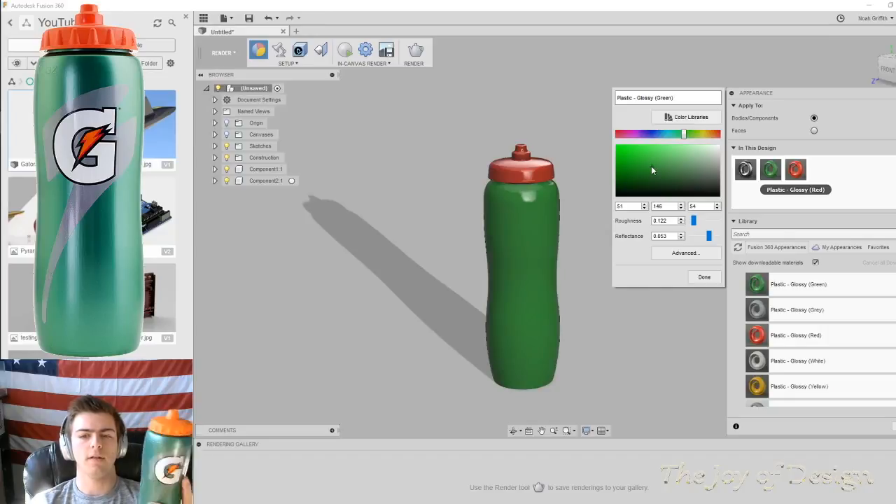
click(704, 277)
Recolour the cap's Plastic - Glossy (Red) appearance to orange, RGB 247, 146, 21, and close the appearance settings
right_click(794, 171)
click(805, 180)
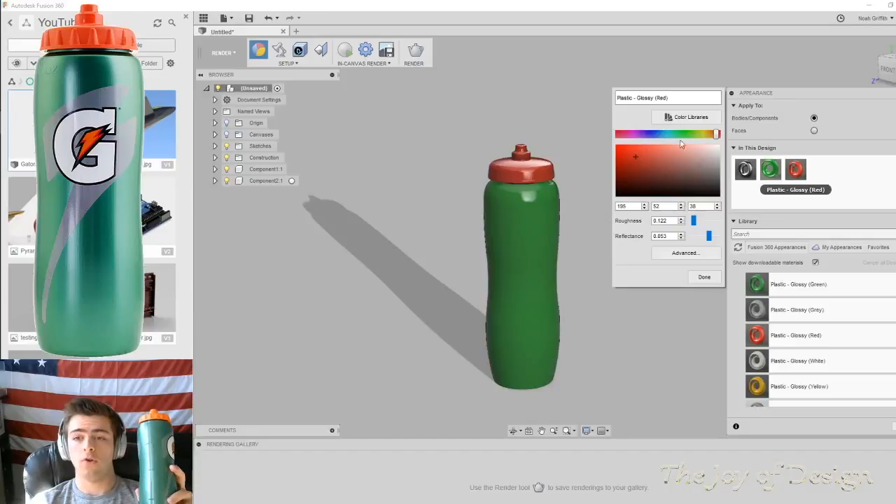
mouse_move(709, 135)
mouse_down()
mouse_move(631, 136)
mouse_move(708, 140)
mouse_up()
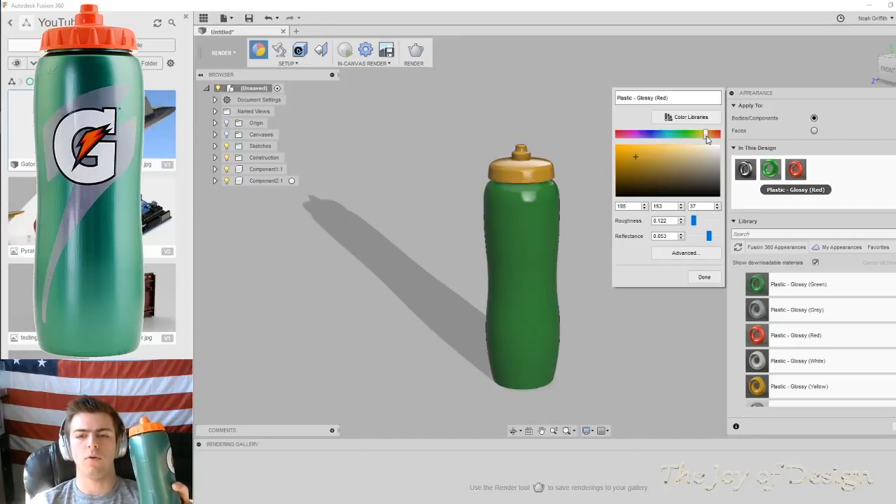
drag(709, 138, 708, 138)
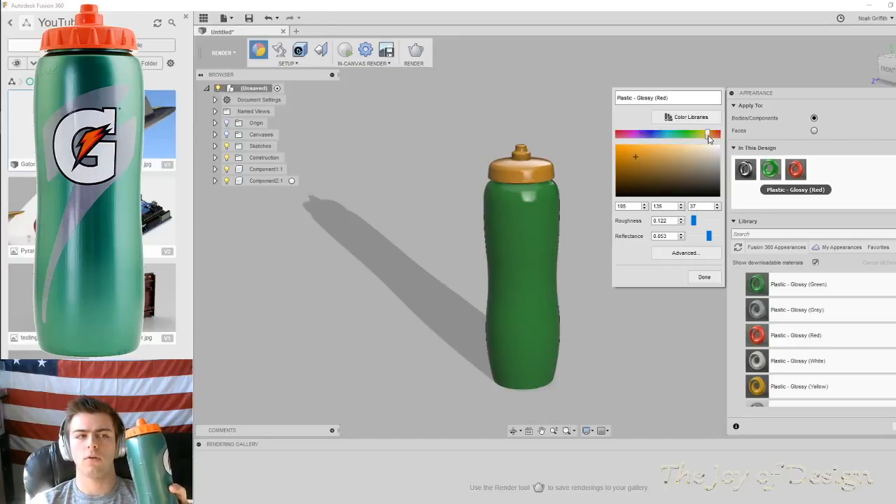
drag(632, 149, 653, 142)
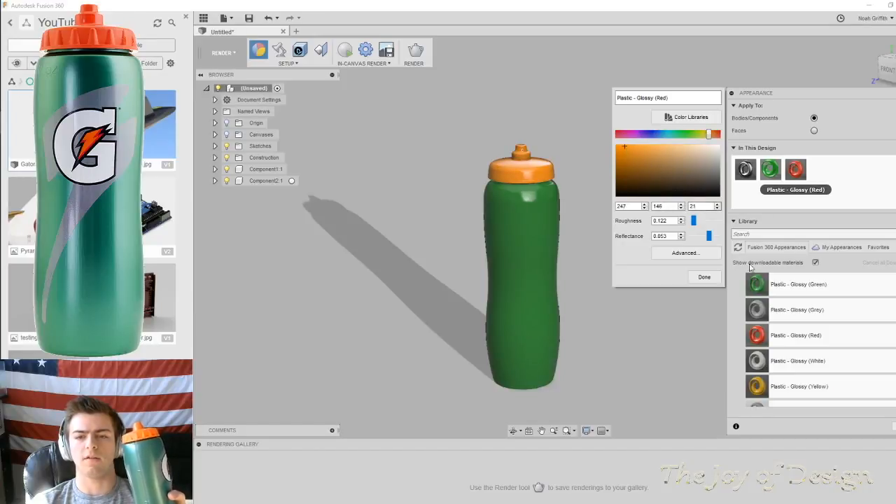
click(703, 277)
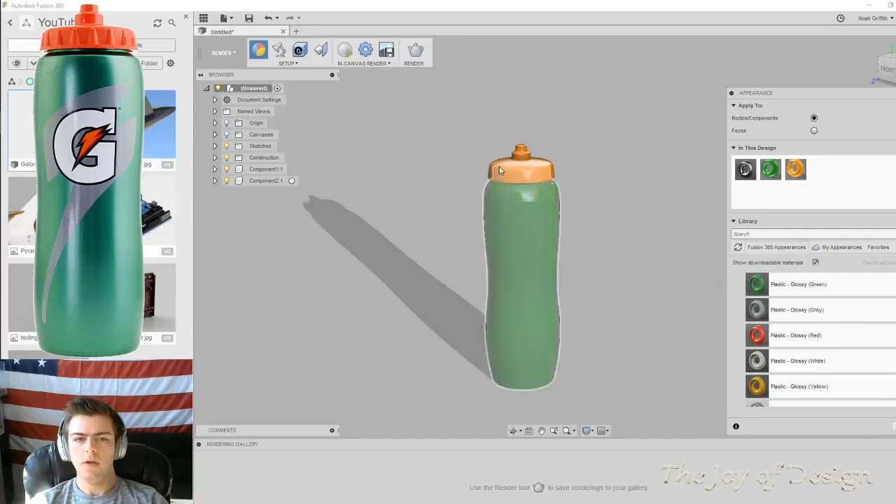
shift+middle_drag(611, 189, 584, 189)
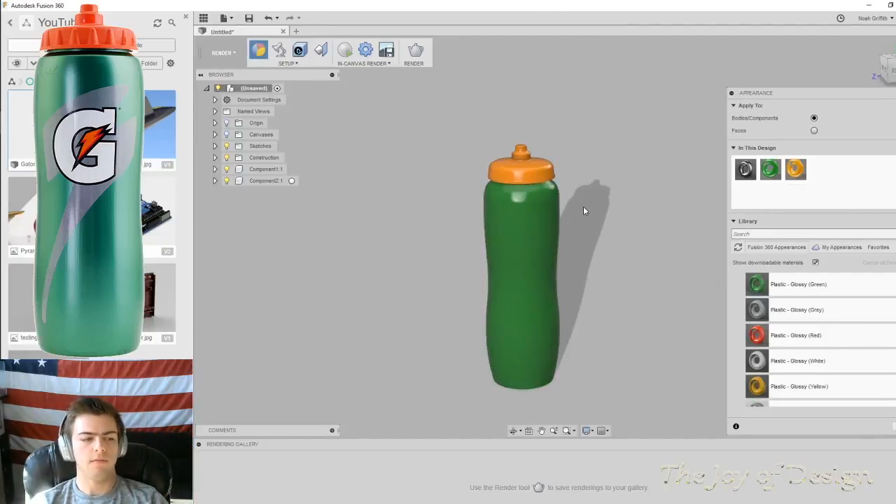
click(894, 426)
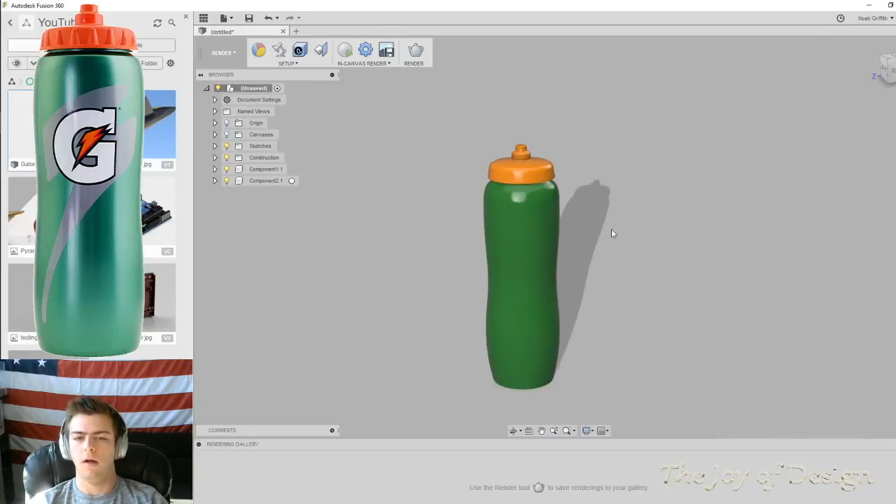
Start a decal on the bottle's upper body face using the Gatorade G logo image
click(299, 50)
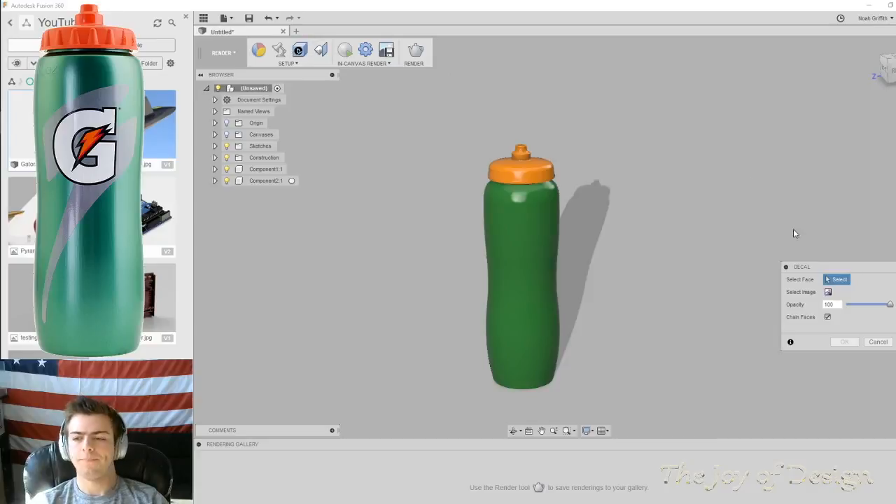
scroll(506, 226, up, 5)
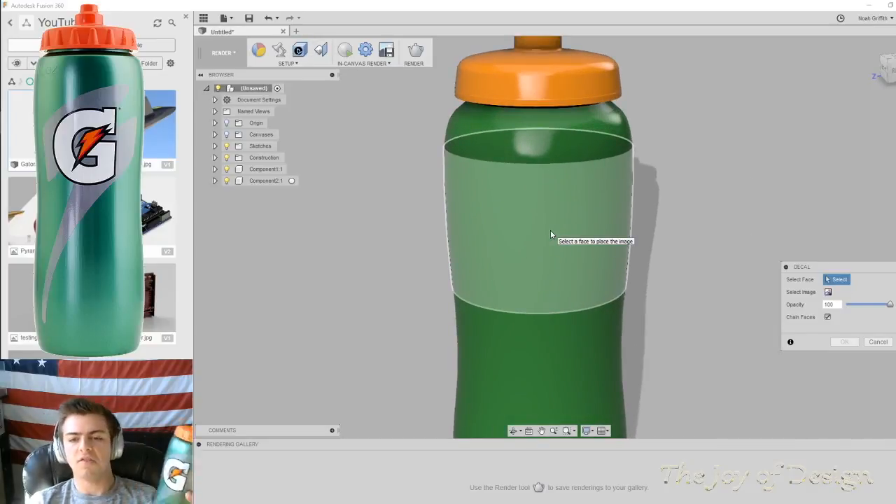
click(552, 232)
click(828, 292)
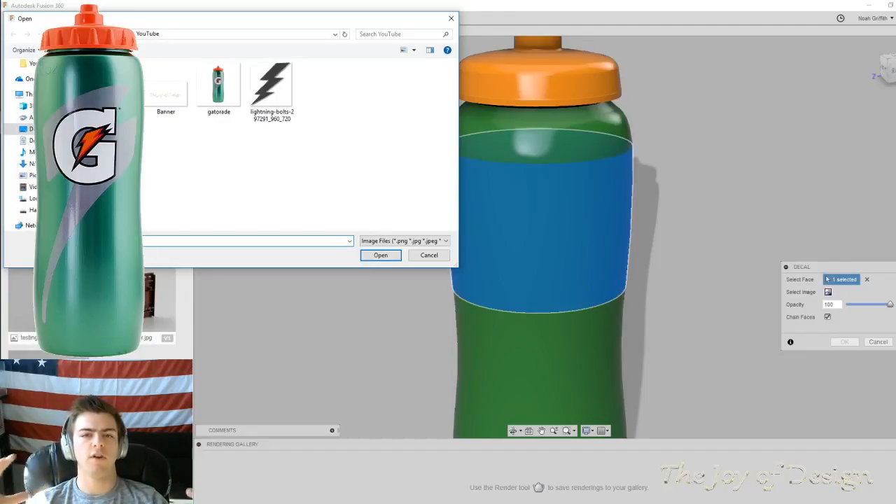
click(369, 258)
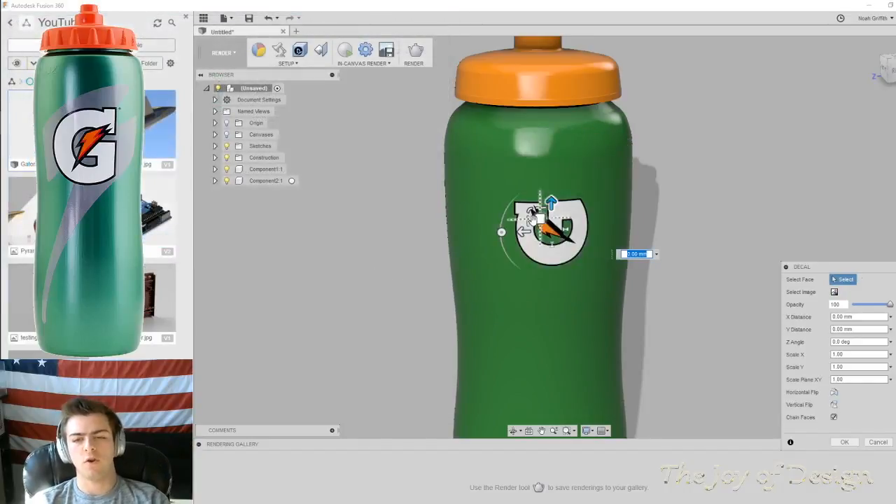
Rotate the G logo decal upright and scale it uniformly to 1.726
drag(501, 233, 573, 179)
mouse_move(565, 218)
mouse_down()
mouse_move(586, 201)
mouse_move(577, 221)
mouse_up()
click(892, 70)
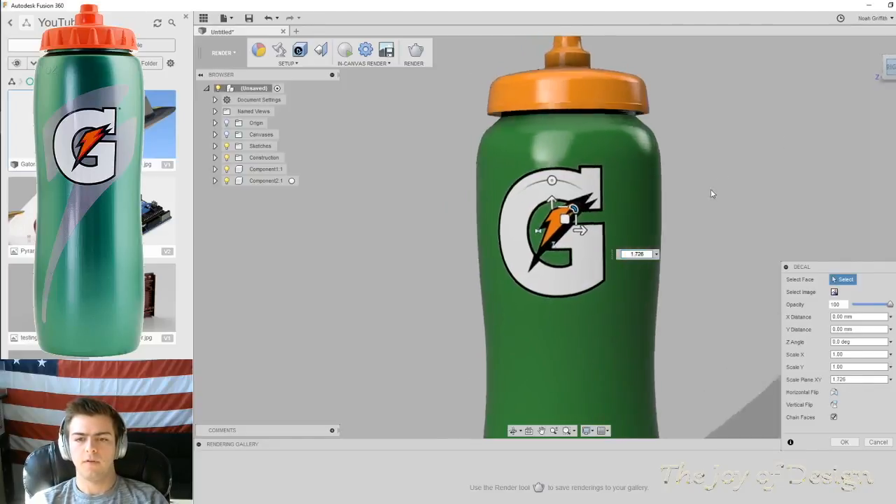
Shift the G logo decal slightly to centre it on the front of the bottle's upper body and accept it
shift+middle_drag(711, 161, 751, 160)
drag(635, 139, 635, 139)
middle_drag(749, 171, 653, 152)
drag(552, 158, 553, 168)
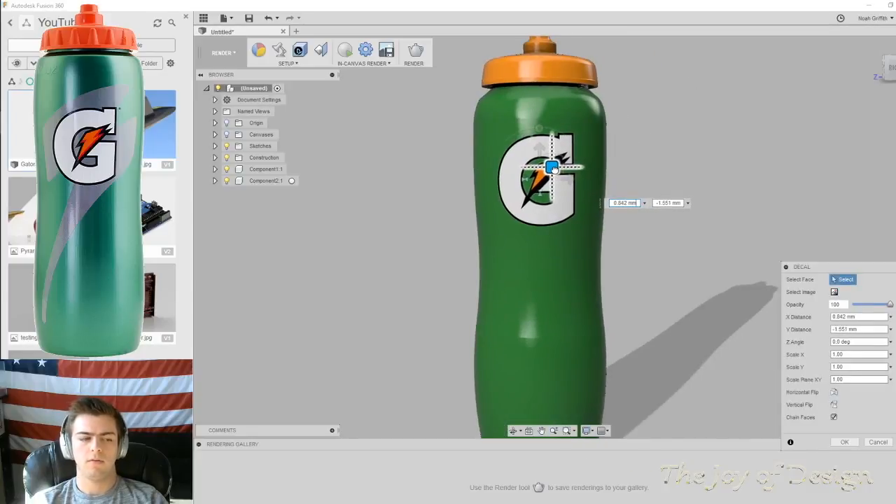
mouse_move(657, 163)
shift+middle_down()
mouse_move(643, 159)
mouse_move(652, 155)
shift+middle_up()
click(838, 438)
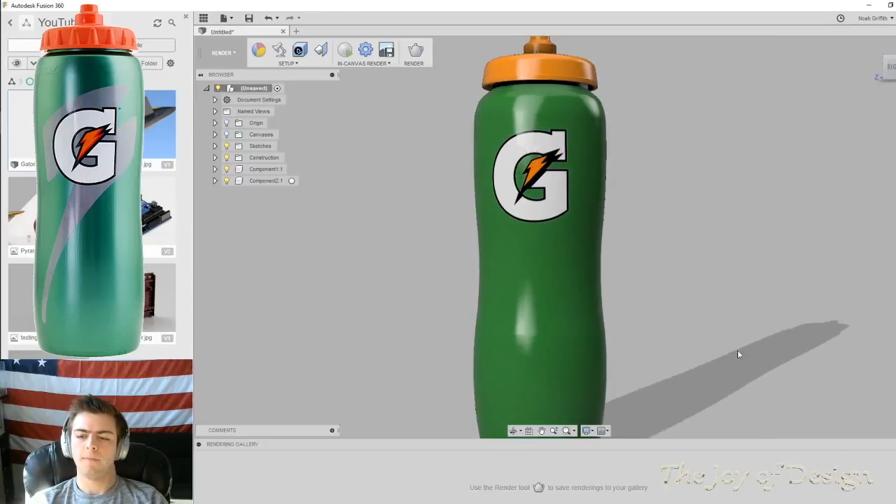
Open the scene settings and apply the Grid Light environment to the bottle scene
scroll(738, 354, down, 3)
middle_drag(683, 277, 624, 218)
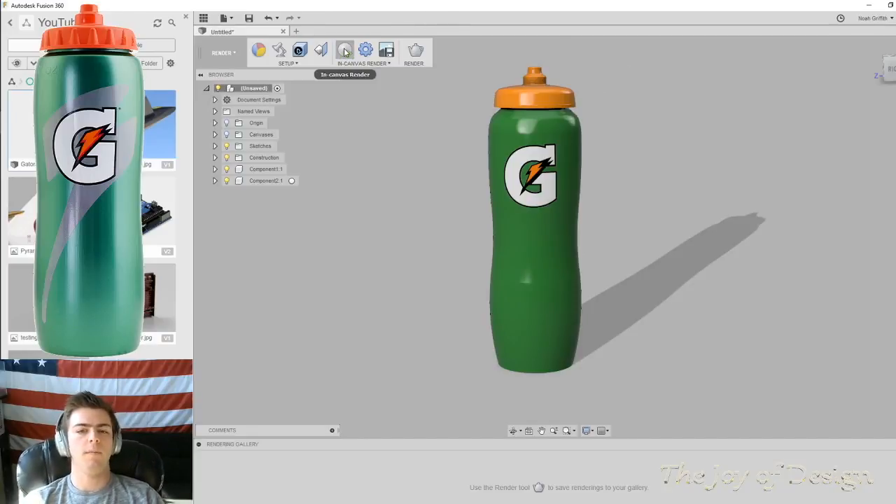
click(279, 49)
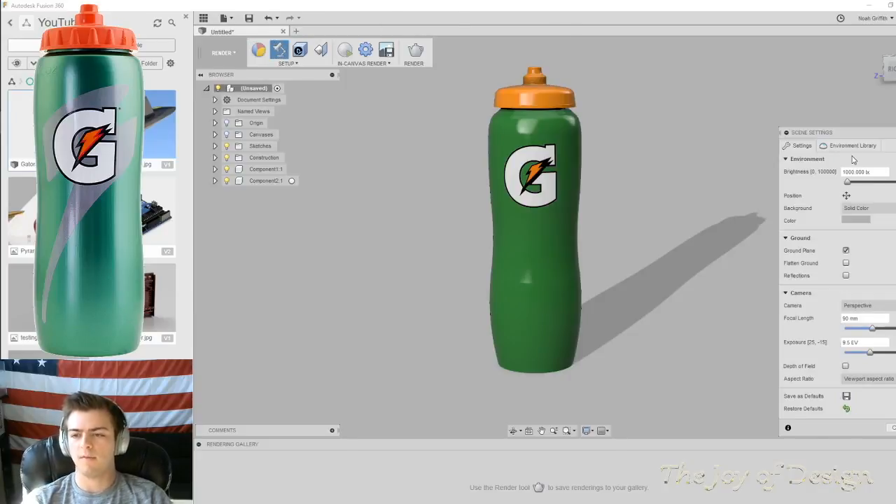
click(851, 147)
scroll(859, 313, down, 1)
scroll(859, 313, up, 1)
drag(842, 270, 816, 186)
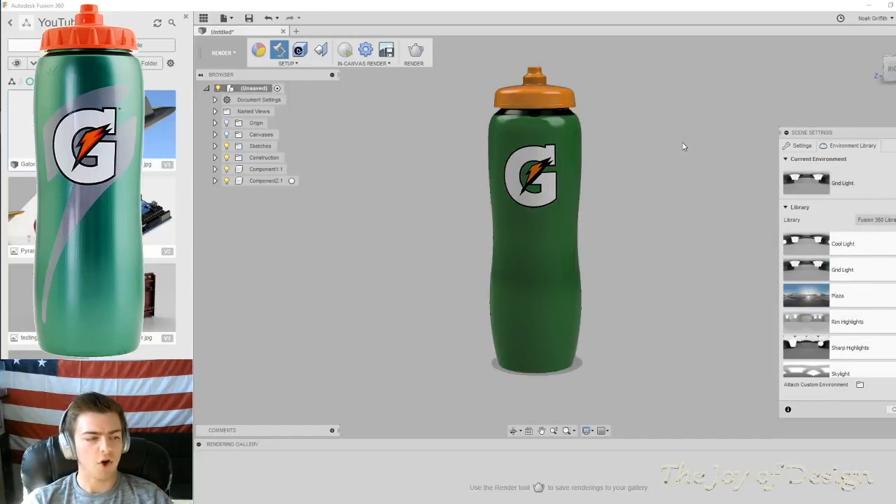
Compare the Skylight and Grid Light environments on the bottle, finishing with Skylight
scroll(883, 308, down, 1)
drag(839, 344, 816, 181)
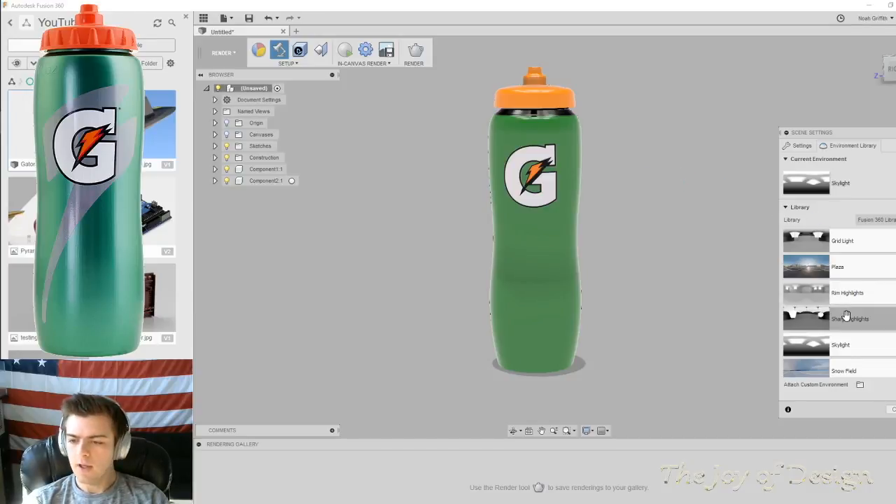
scroll(844, 315, up, 1)
drag(834, 273, 812, 184)
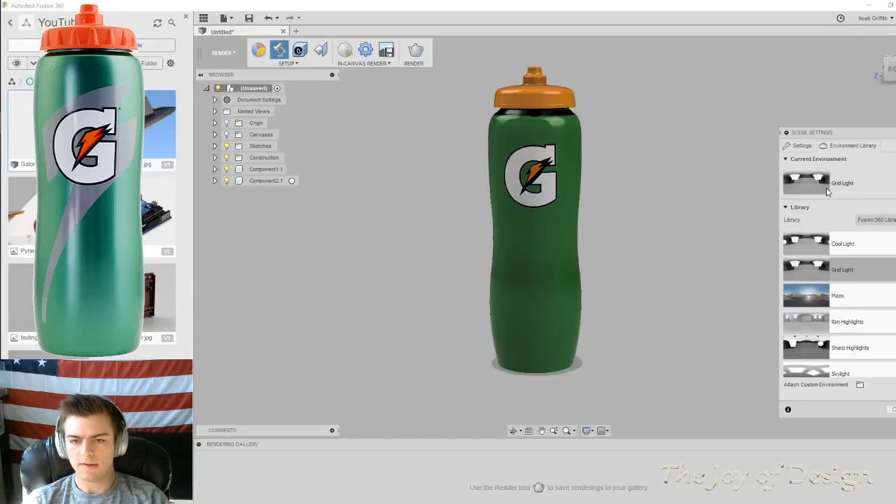
scroll(828, 316, down, 2)
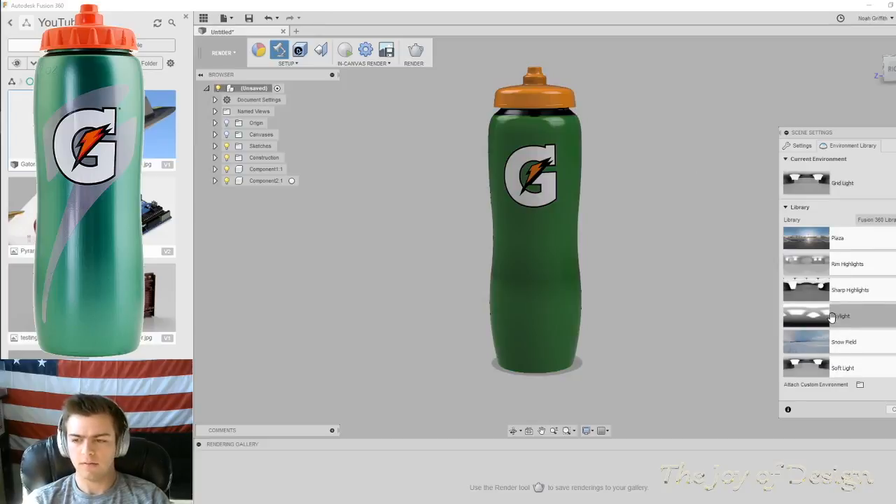
drag(828, 317, 821, 185)
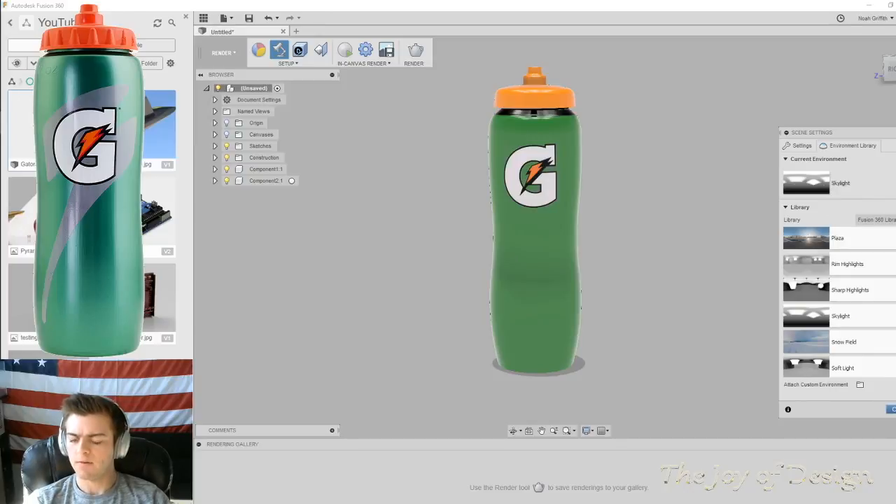
Turn on ground reflections in the scene settings and check the bottle's reflection
click(803, 145)
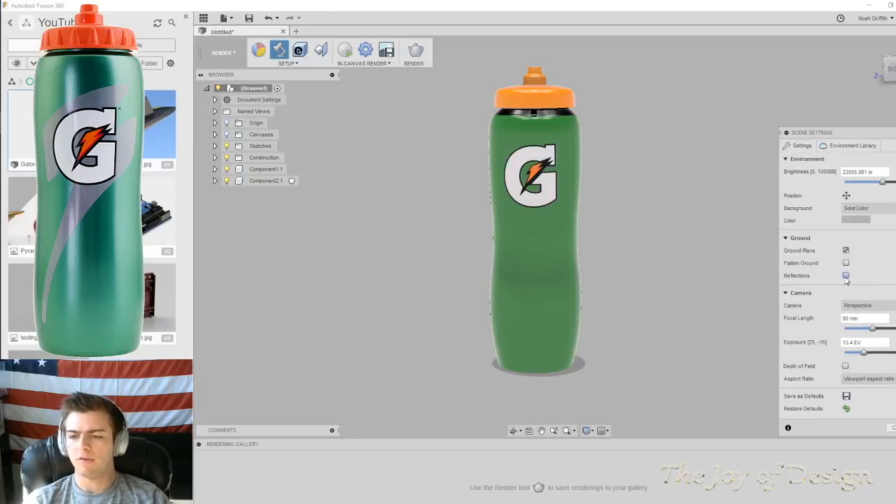
click(845, 276)
scroll(634, 198, up, 3)
scroll(636, 262, down, 5)
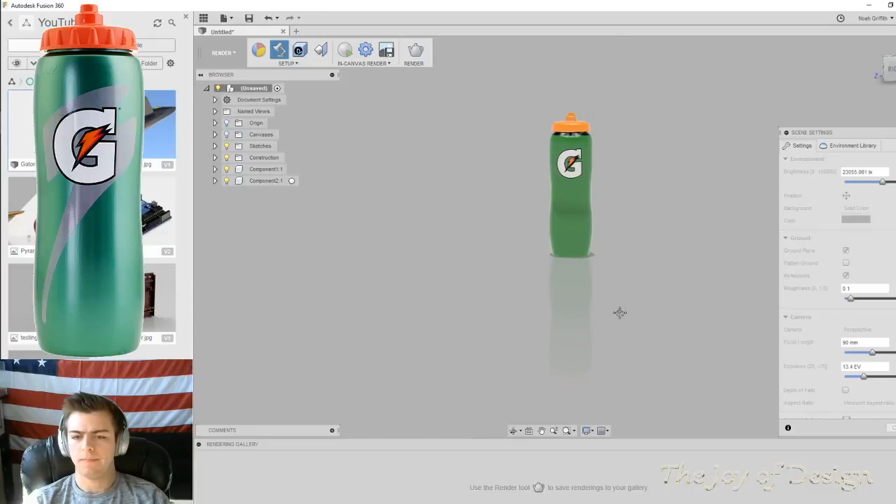
scroll(619, 312, up, 4)
scroll(594, 278, down, 2)
scroll(621, 315, up, 3)
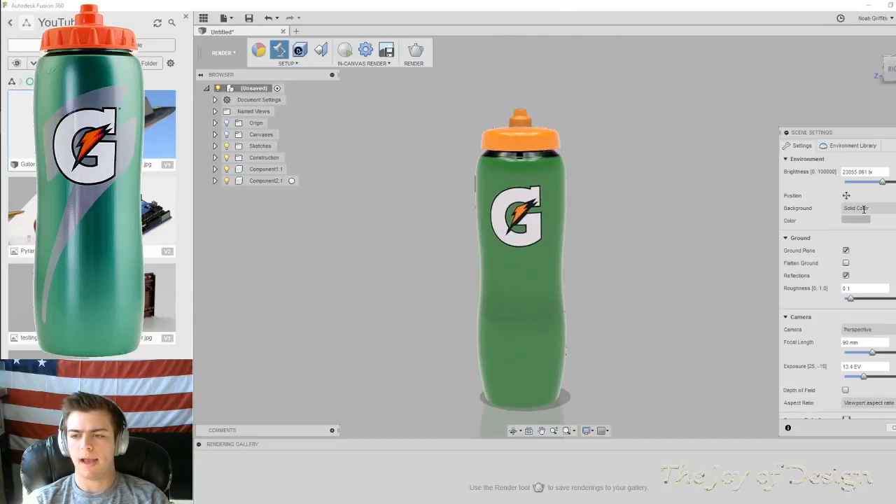
Replace the current scene environment with Plaza from the environment library and return to the general scene settings
click(858, 147)
scroll(841, 237, down, 5)
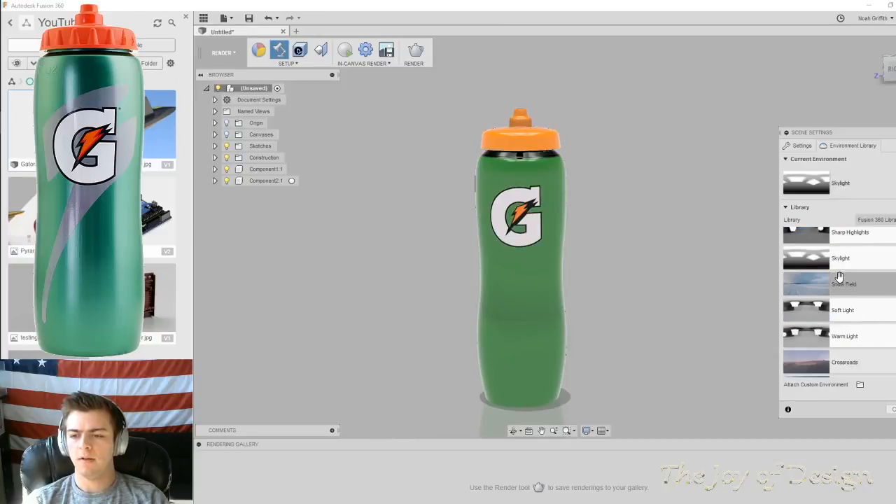
scroll(875, 304, up, 5)
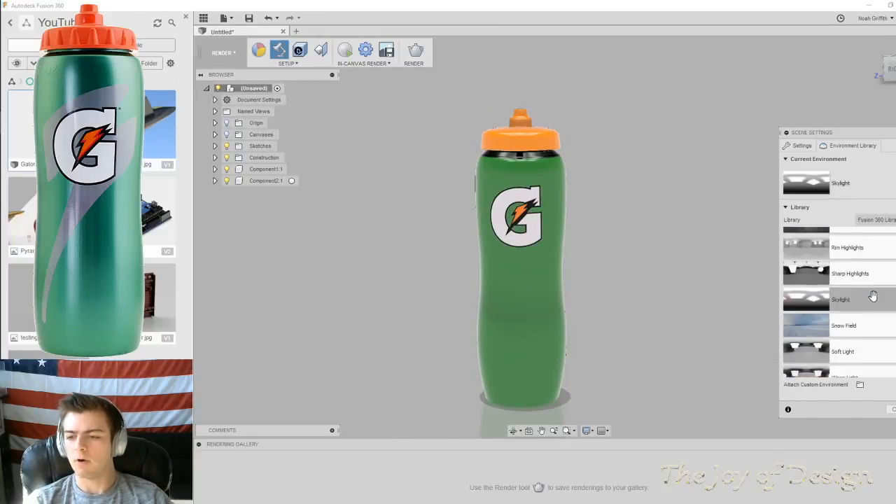
drag(850, 301, 796, 187)
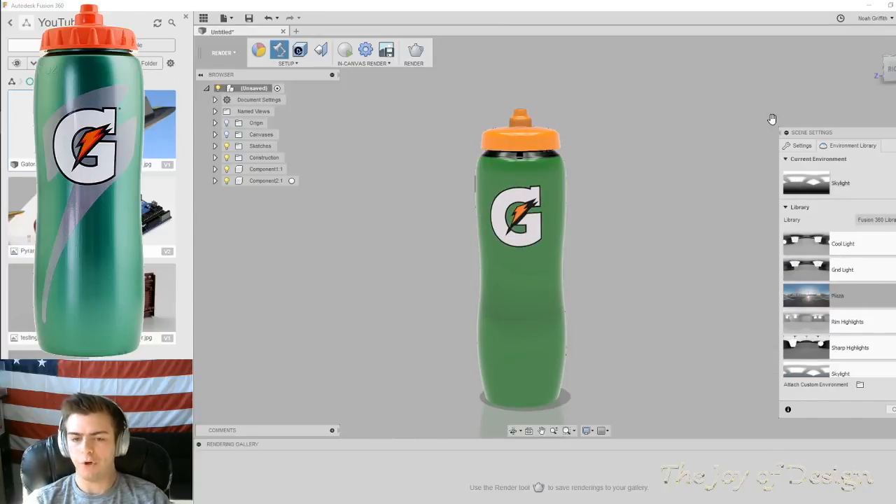
click(802, 145)
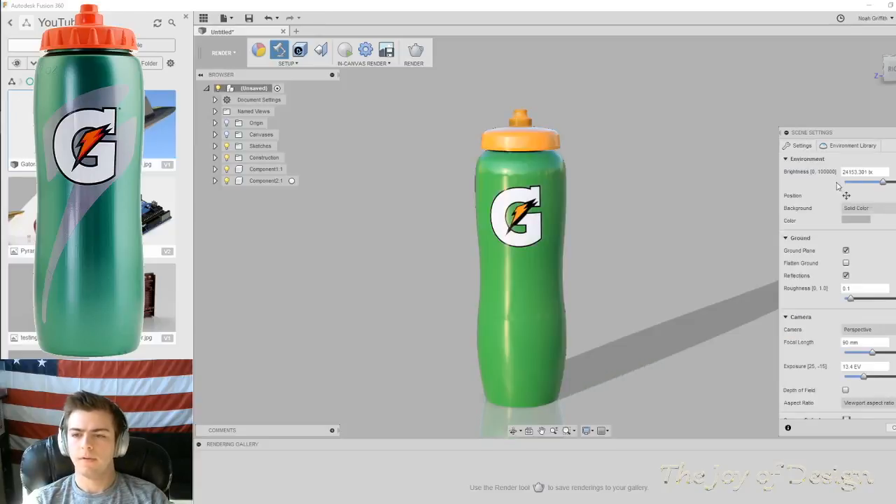
Set the scene background to Environment and enable Flatten Ground
click(858, 208)
click(865, 219)
shift+middle_drag(667, 236, 680, 217)
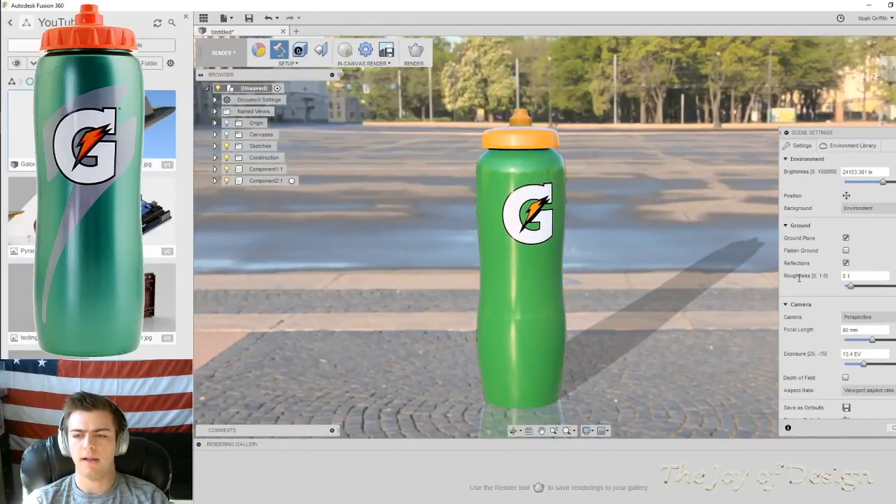
click(845, 250)
scroll(634, 234, up, 3)
scroll(633, 234, down, 10)
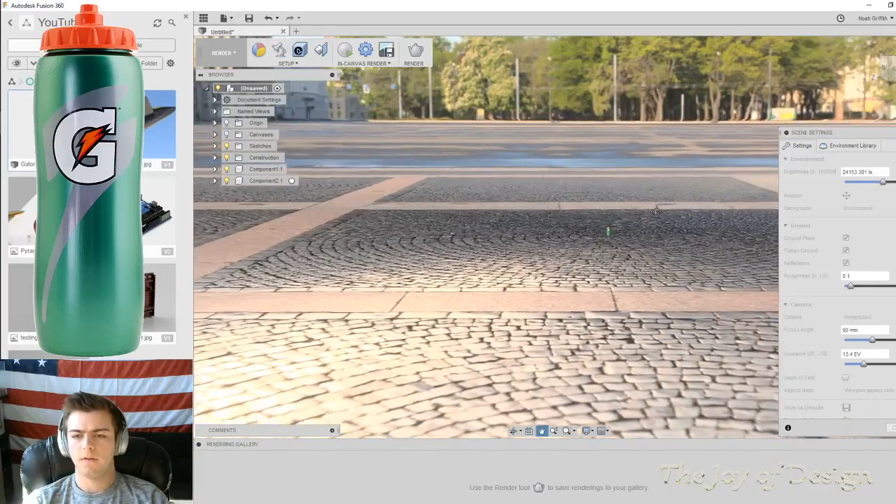
Turn off ground reflections in the scene settings and frame the bottle close up against the Plaza environment
scroll(634, 223, up, 5)
scroll(610, 236, up, 2)
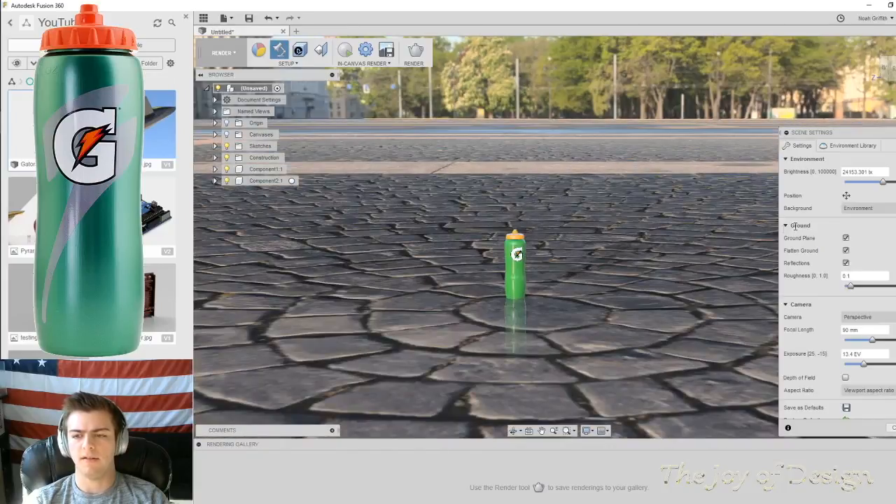
click(845, 262)
shift+middle_drag(631, 231, 622, 196)
scroll(568, 247, up, 4)
scroll(620, 197, up, 8)
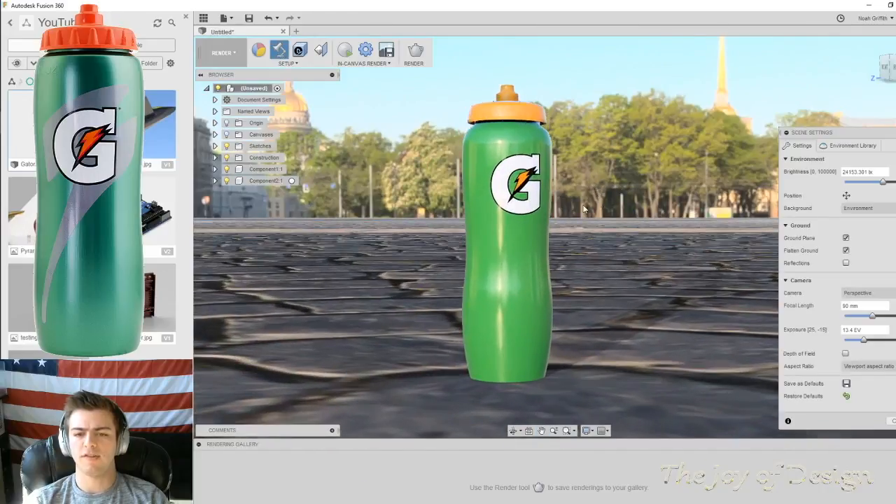
shift+middle_drag(614, 187, 607, 204)
Set the scene background to Solid Color and check the bottle against it
click(866, 207)
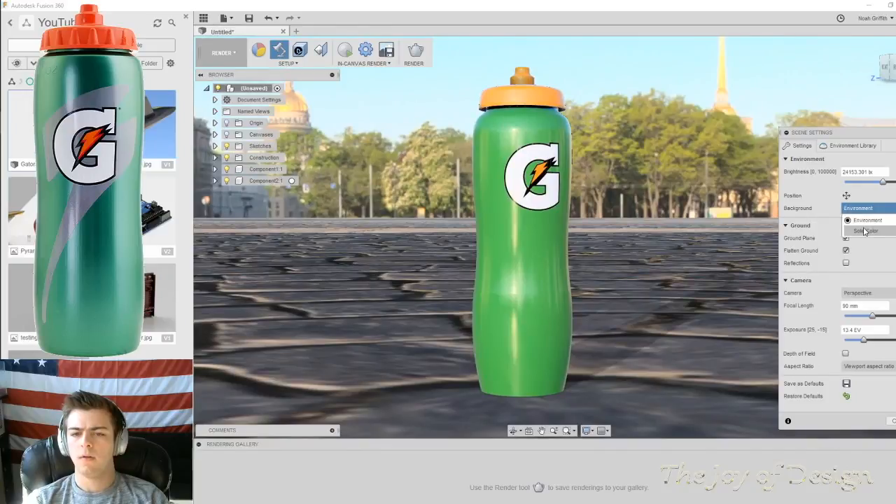
click(865, 229)
shift+middle_drag(683, 202, 681, 207)
shift+middle_drag(645, 162, 639, 167)
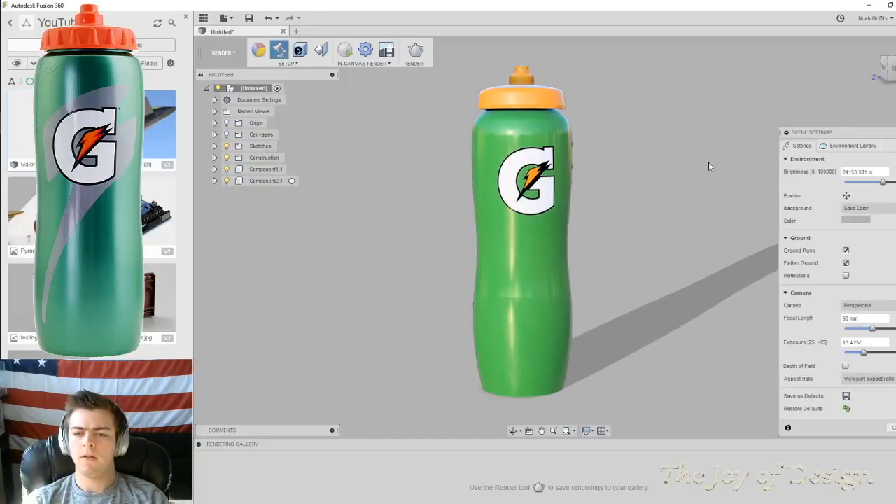
Check the current environment in the environment library and start the in-canvas render of the bottle
click(861, 147)
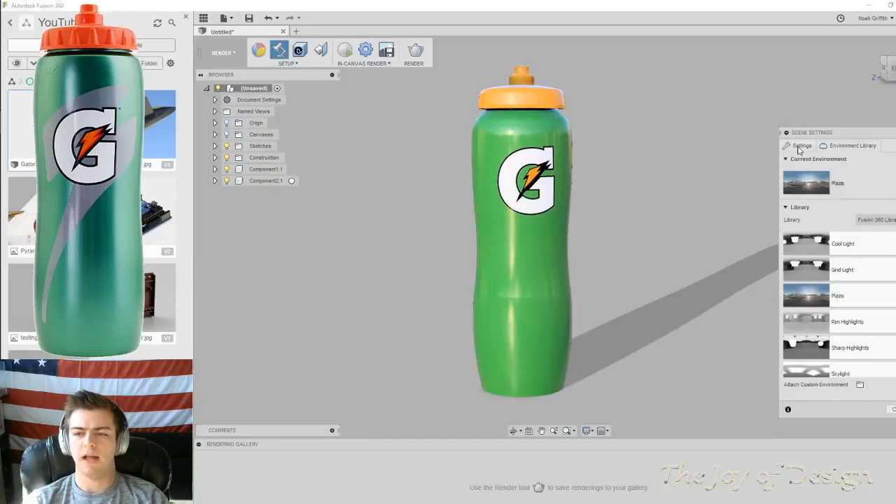
click(798, 149)
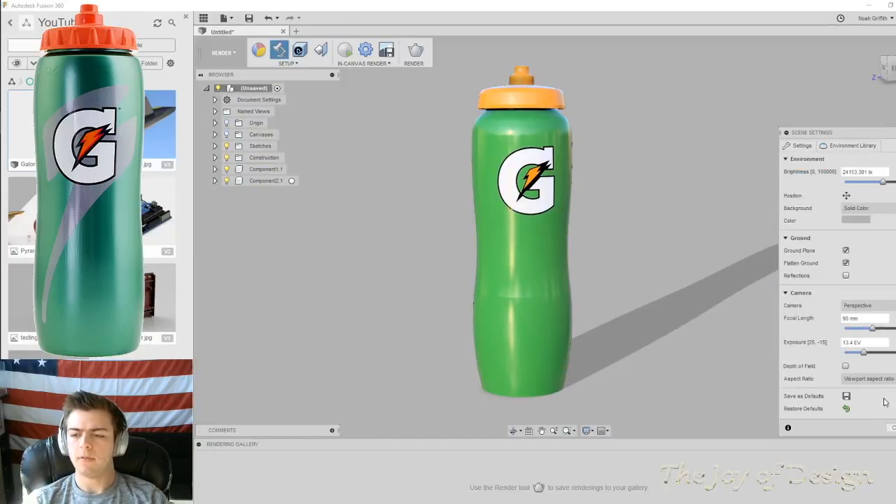
click(345, 50)
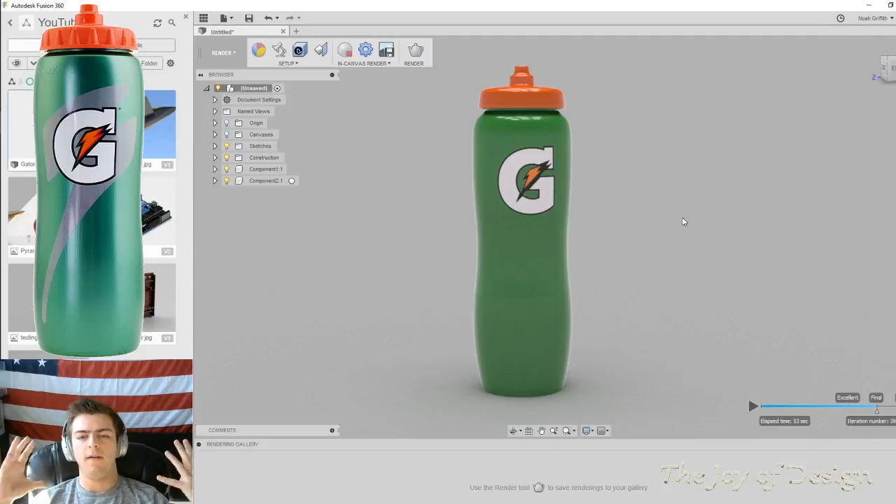